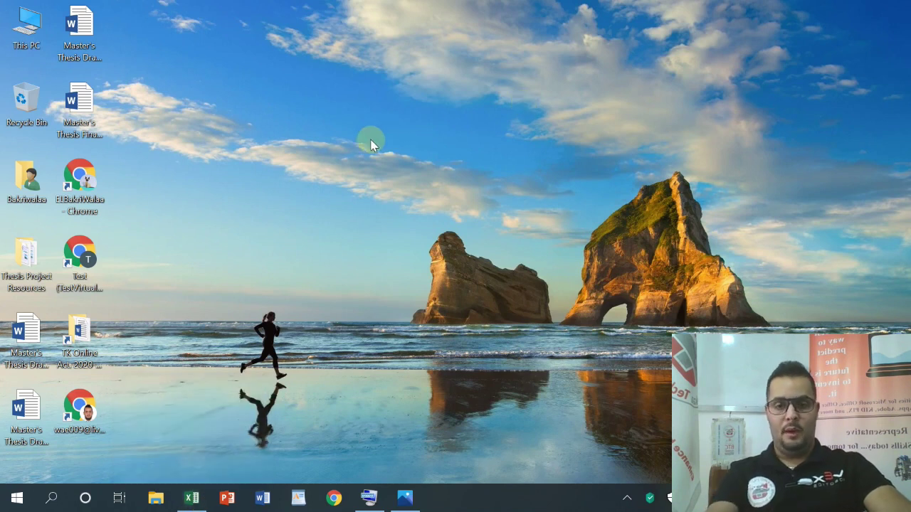
right_click(354, 79)
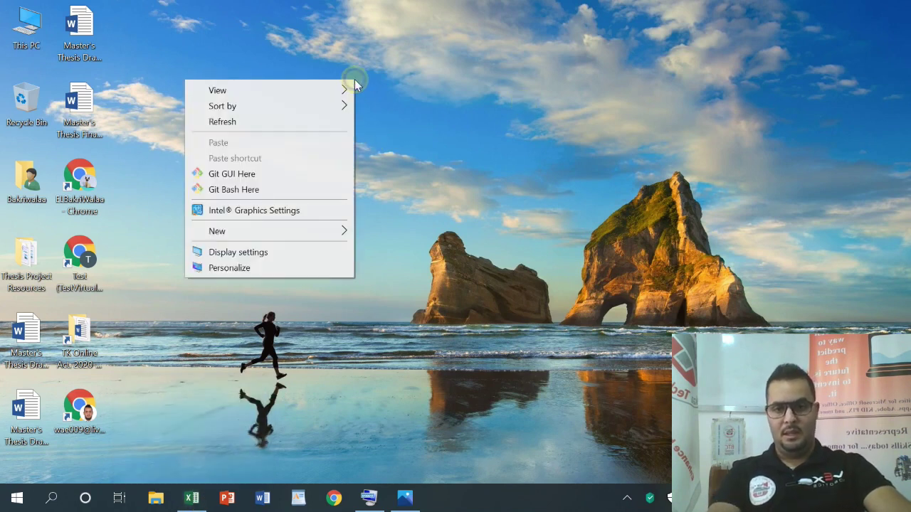
mouse_move(311, 233)
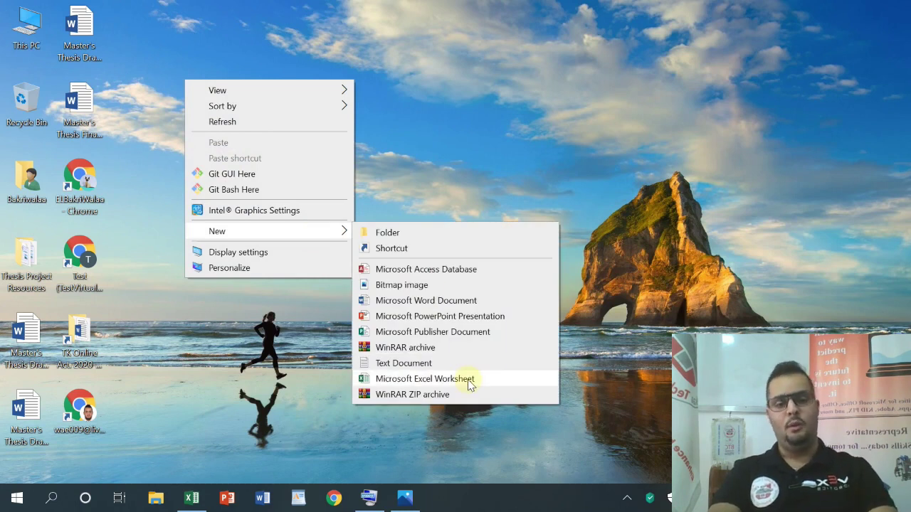
left_click(175, 371)
left_click(10, 501)
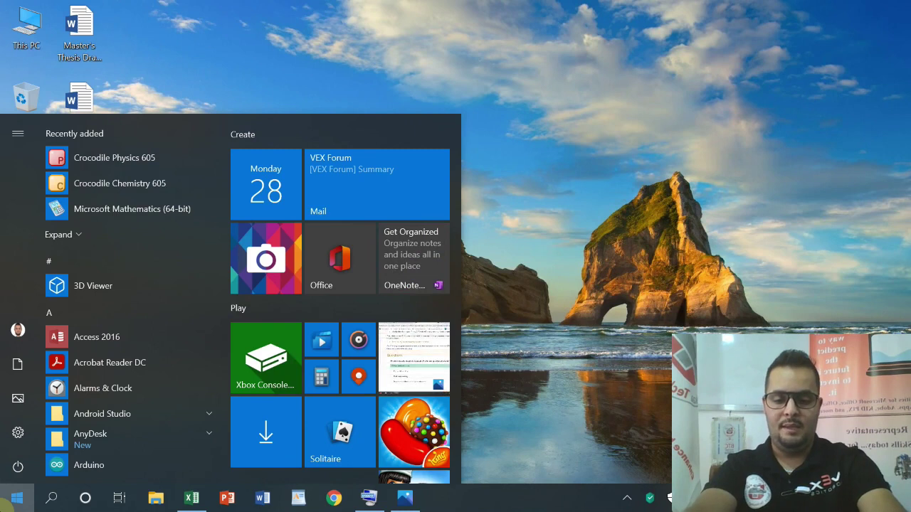
type("excel")
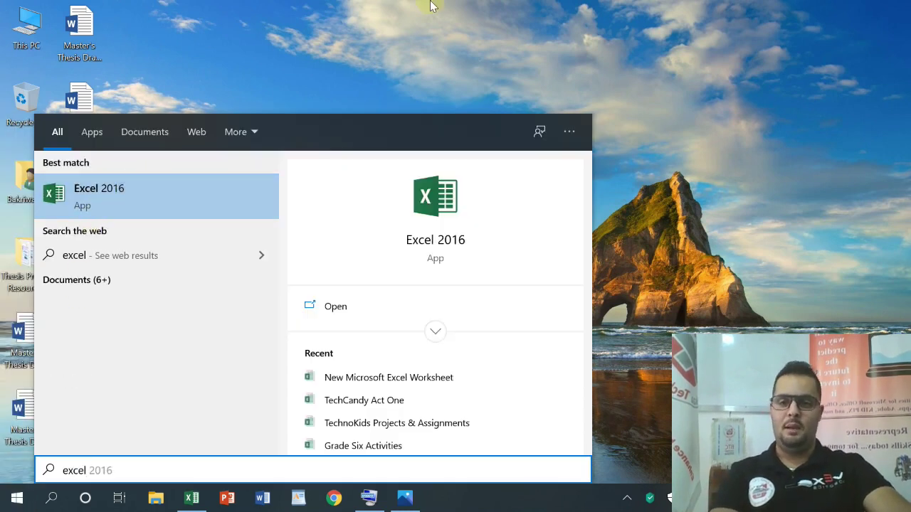
left_click(400, 45)
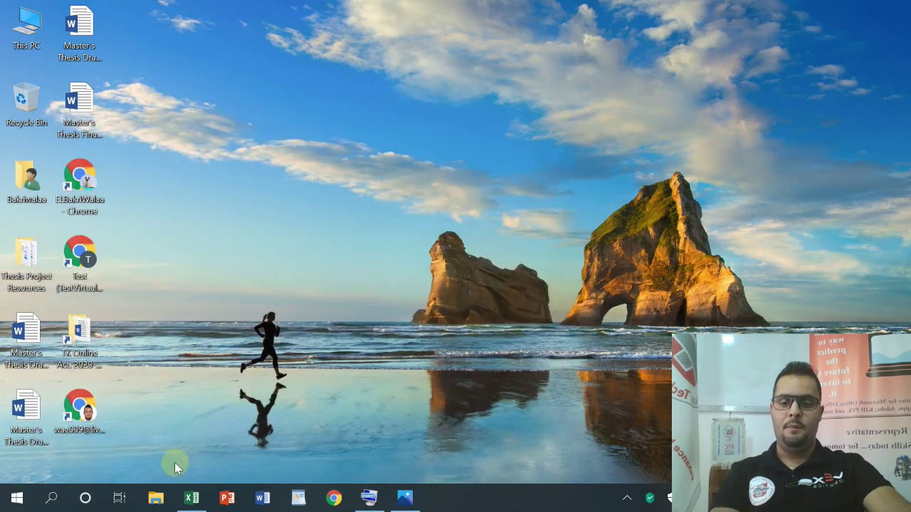
- Switch to the TechCandy Act One workbook in Excel, look at the Activity One sheet and show the blank Sheet1
left_click(192, 498)
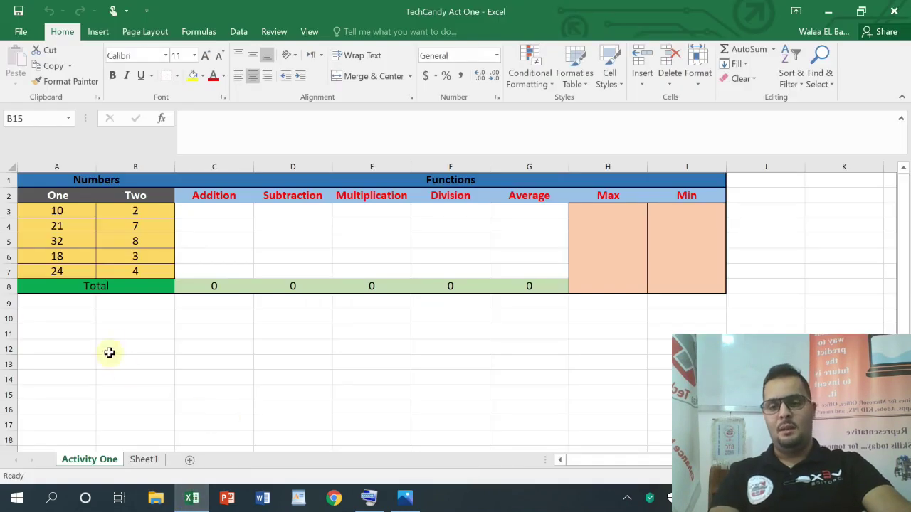
left_click(152, 460)
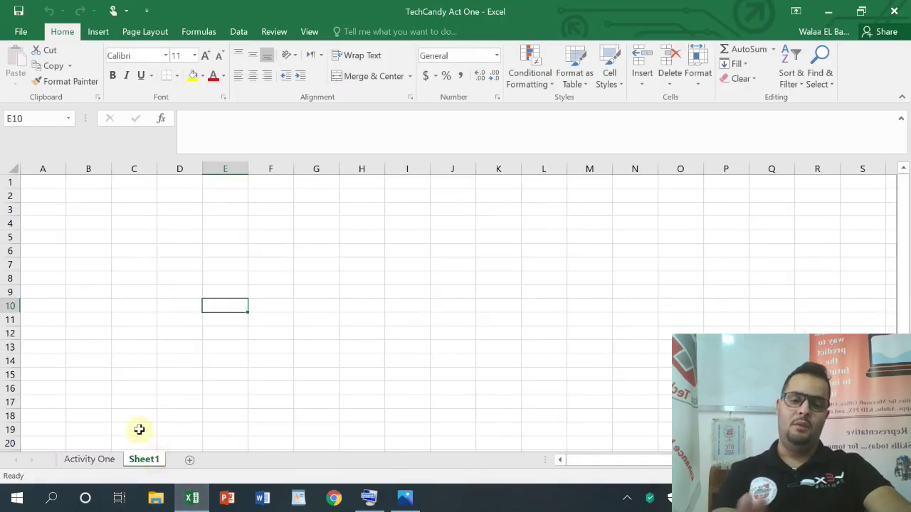
left_click(90, 460)
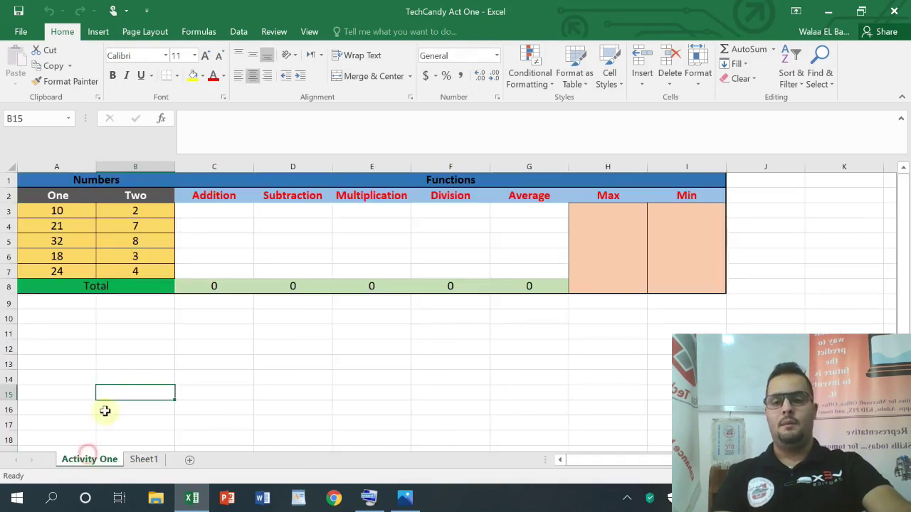
left_click(300, 361)
left_click(161, 460)
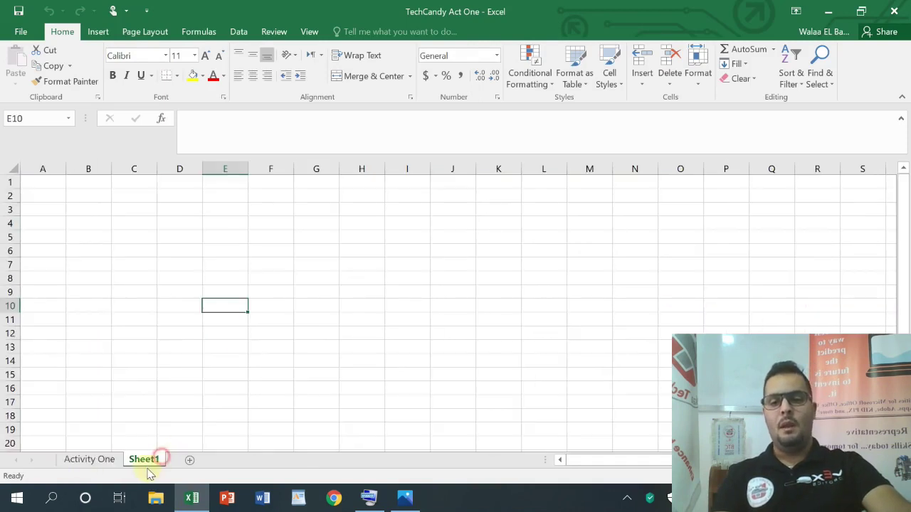
left_click(112, 460)
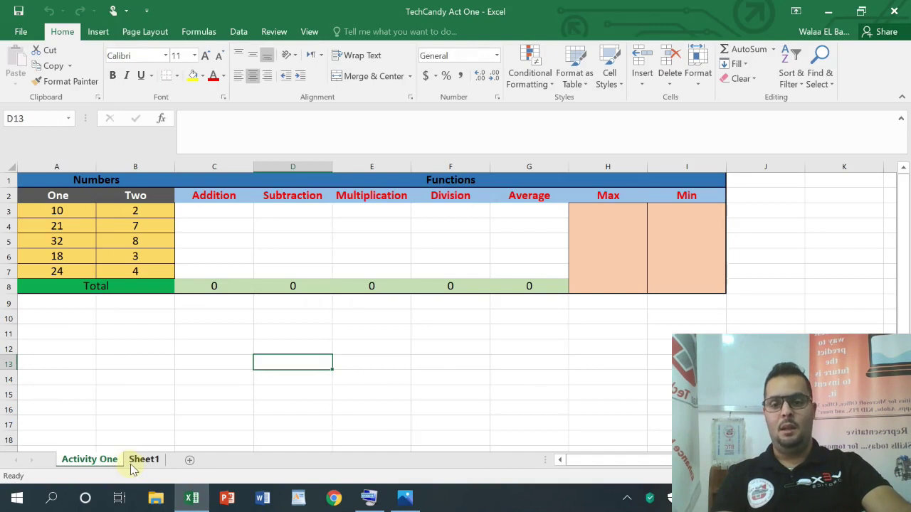
left_click(132, 461)
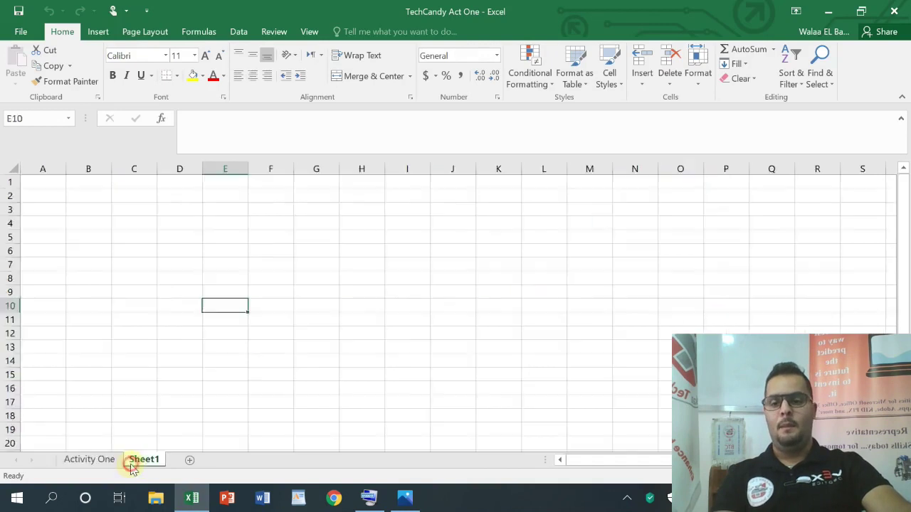
left_click(308, 306)
left_click(96, 237)
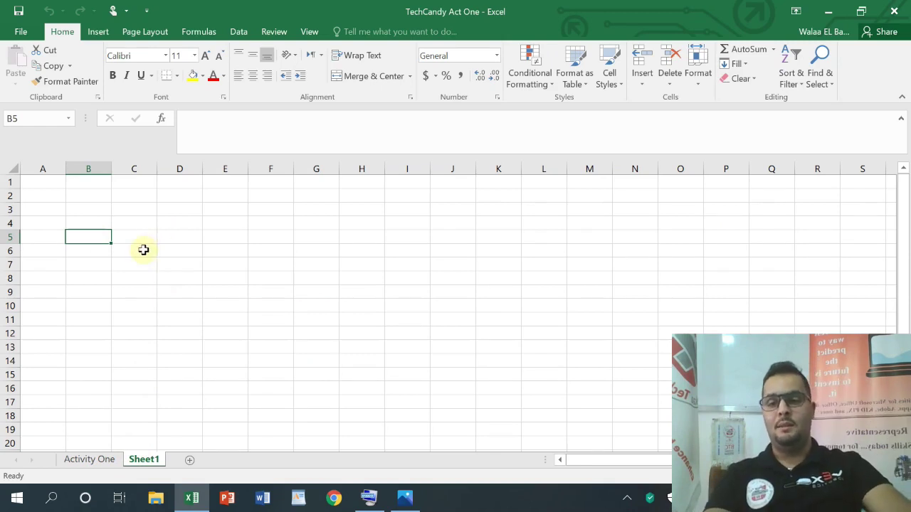
left_click(143, 249)
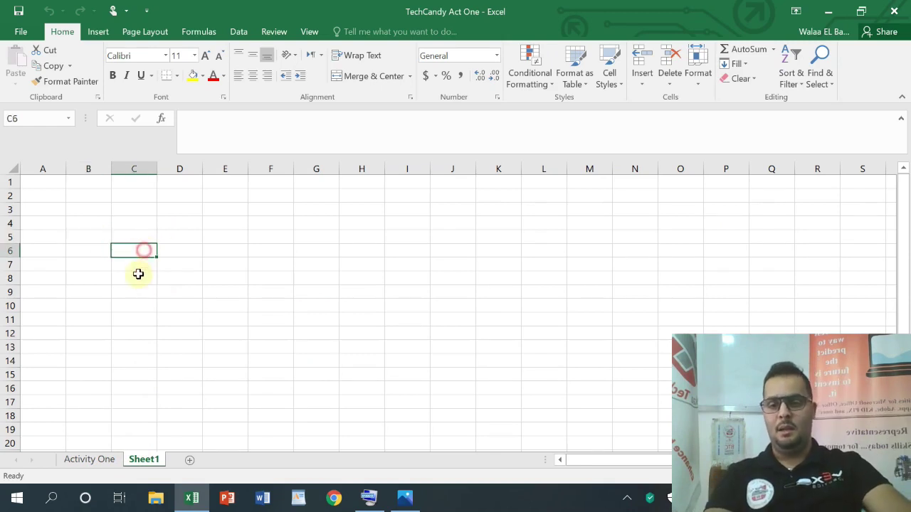
left_click(85, 204)
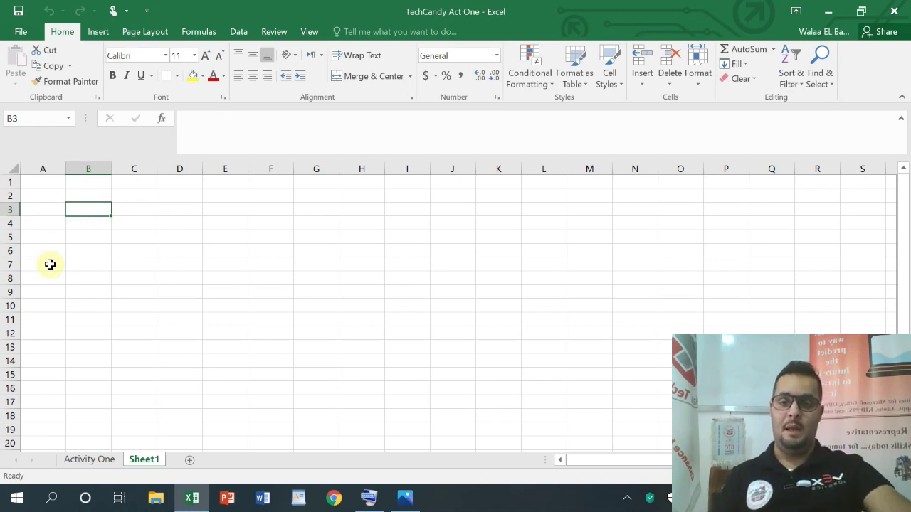
left_click(172, 243)
left_click(488, 331)
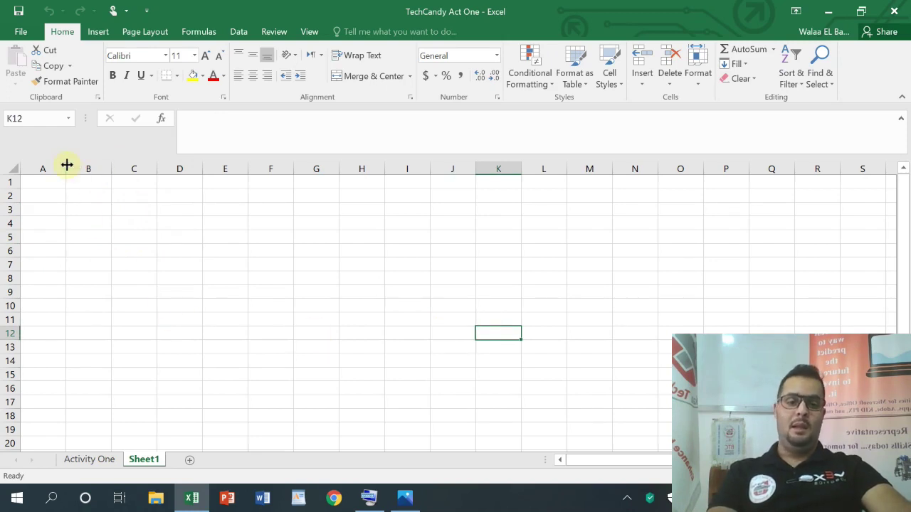
- Widen columns A and B individually and increase the heights of rows 2 and 5 on Sheet1
left_click_drag(67, 165, 159, 169)
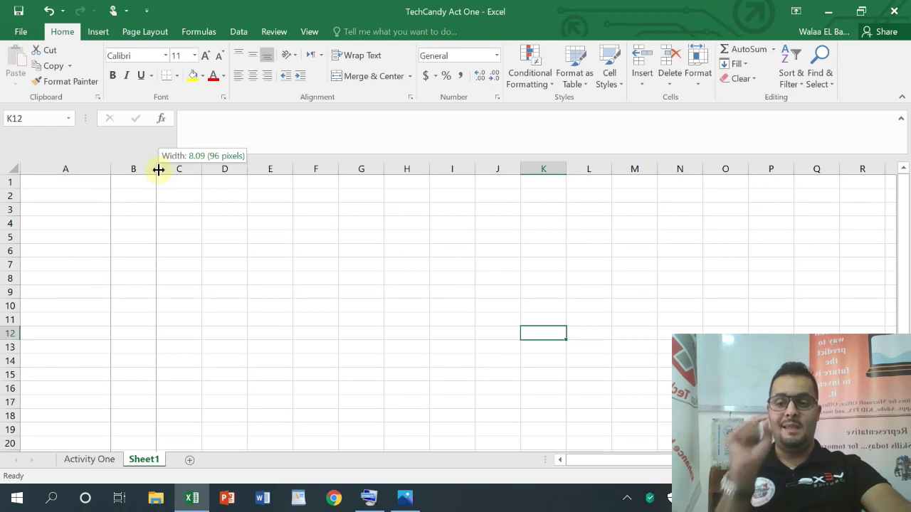
left_click_drag(159, 170, 288, 183)
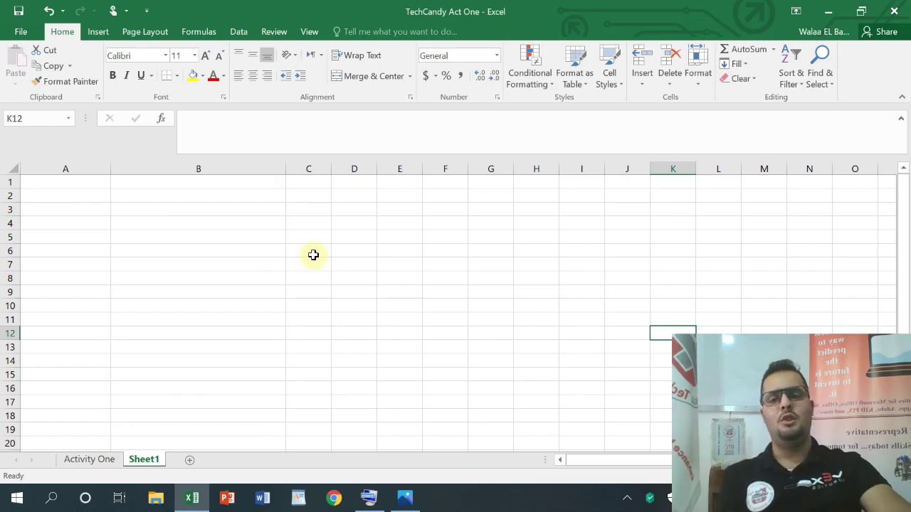
left_click_drag(12, 203, 12, 283)
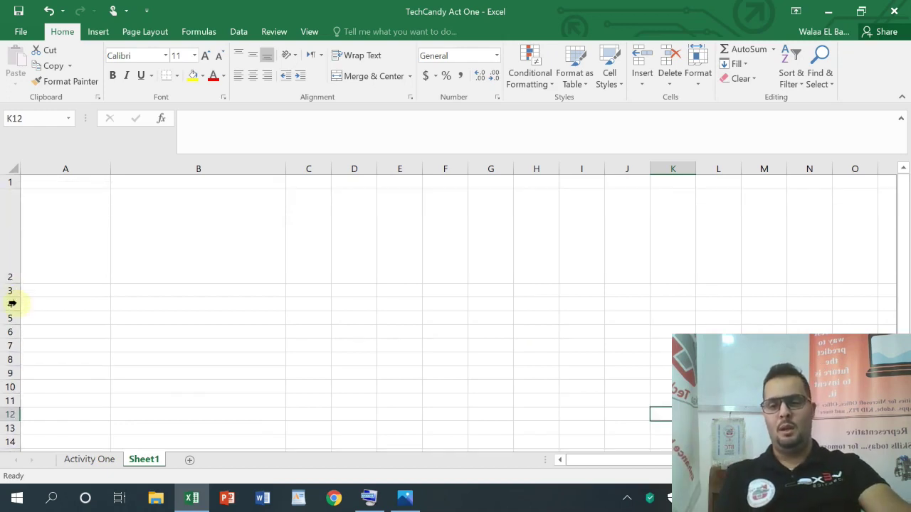
left_click_drag(18, 322, 10, 299)
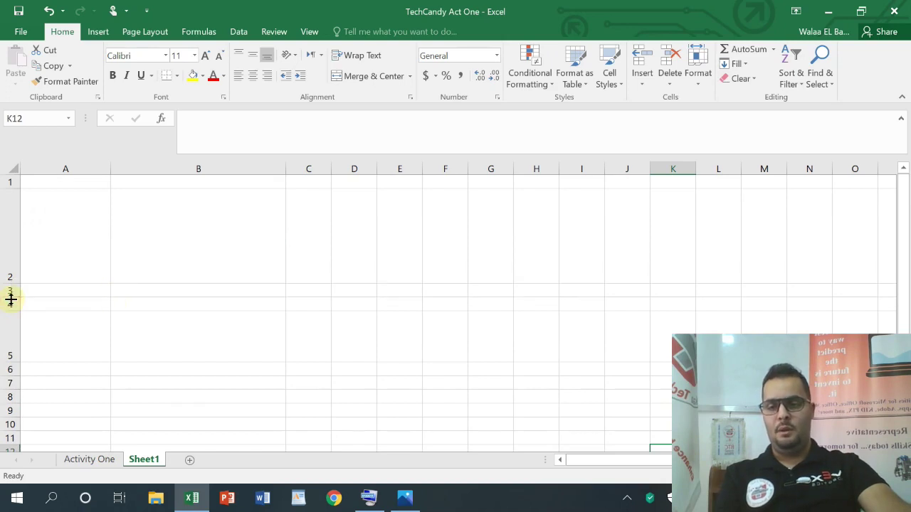
- Select the whole sheet and resize all columns together to a uniform width of about 10.27
left_click(12, 168)
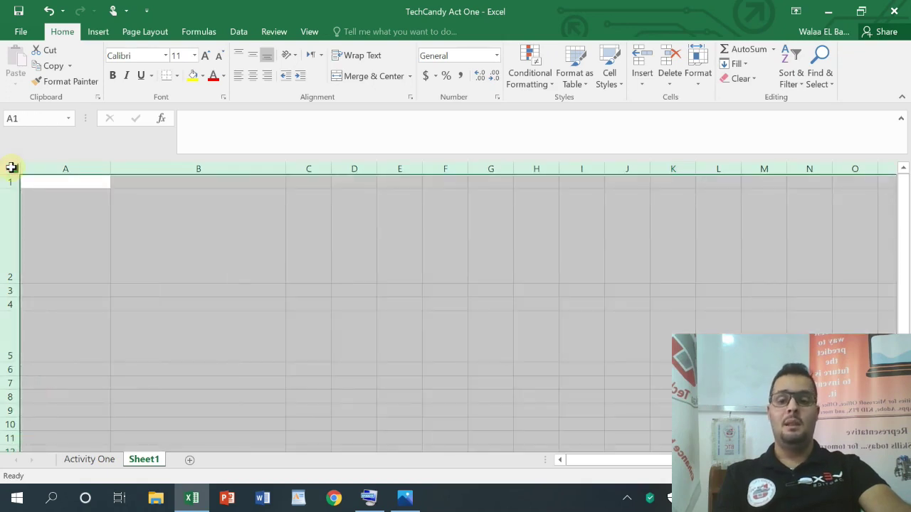
left_click(160, 307)
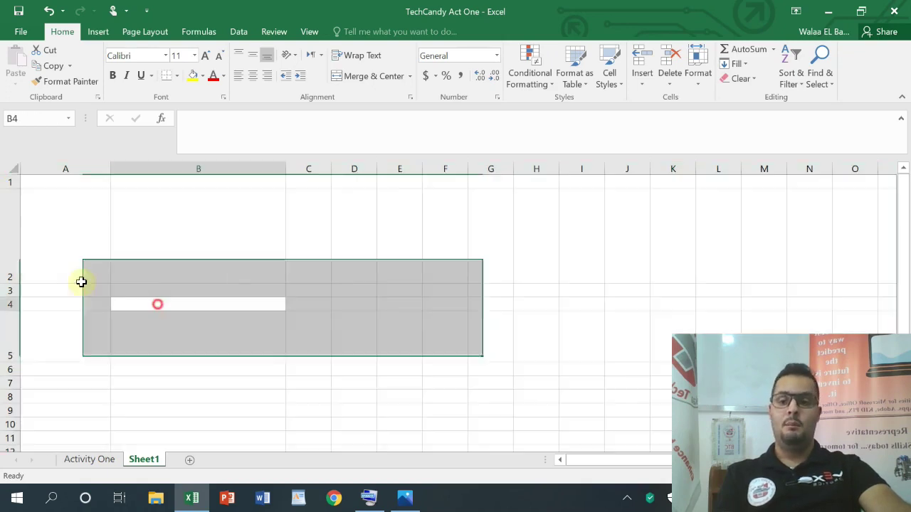
left_click(12, 166)
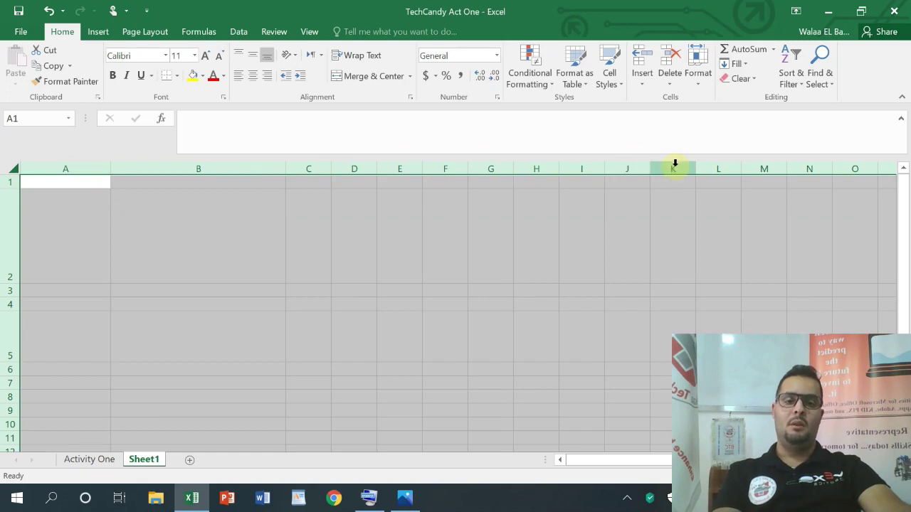
left_click_drag(555, 169, 568, 167)
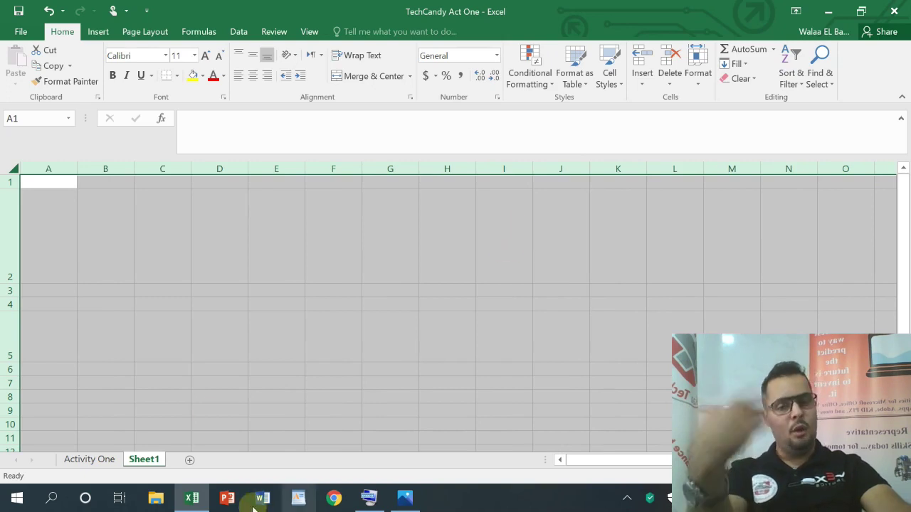
- Set the width of all the sheet's columns to exactly 15 and clear the whole-sheet selection
right_click(122, 168)
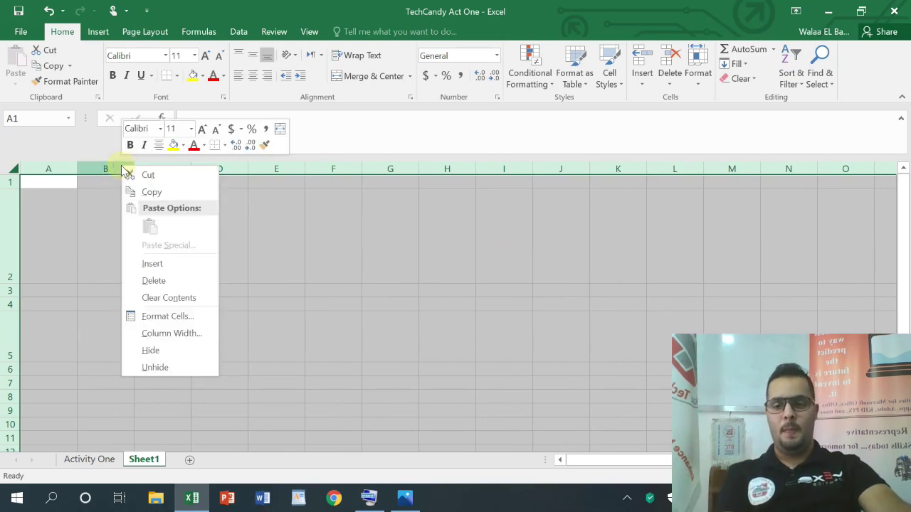
left_click(191, 335)
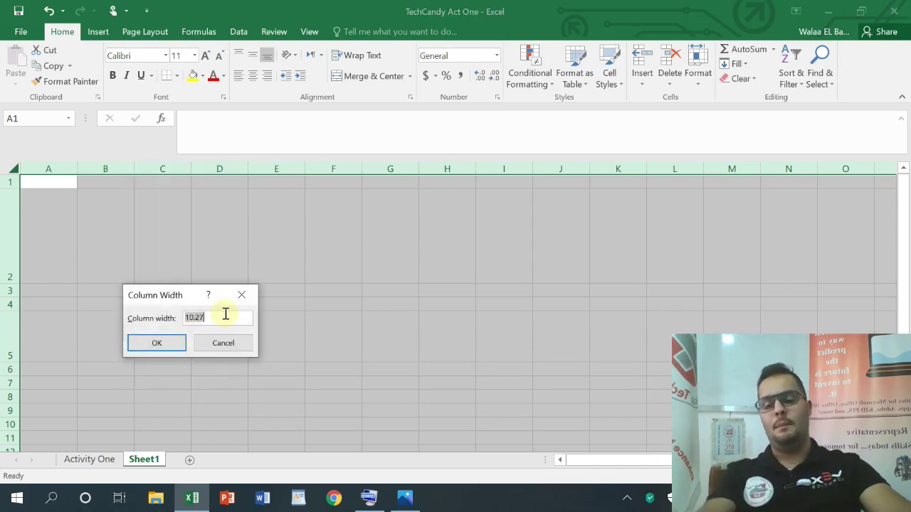
type("15")
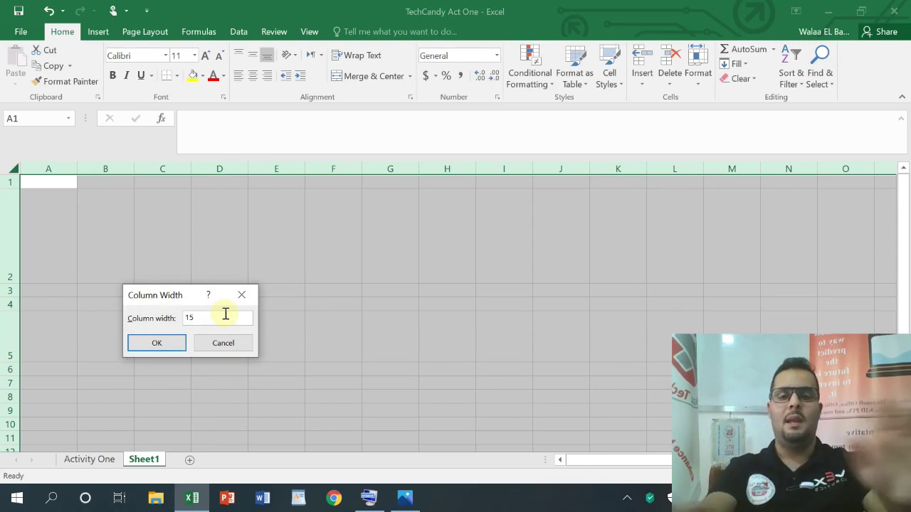
key("Return")
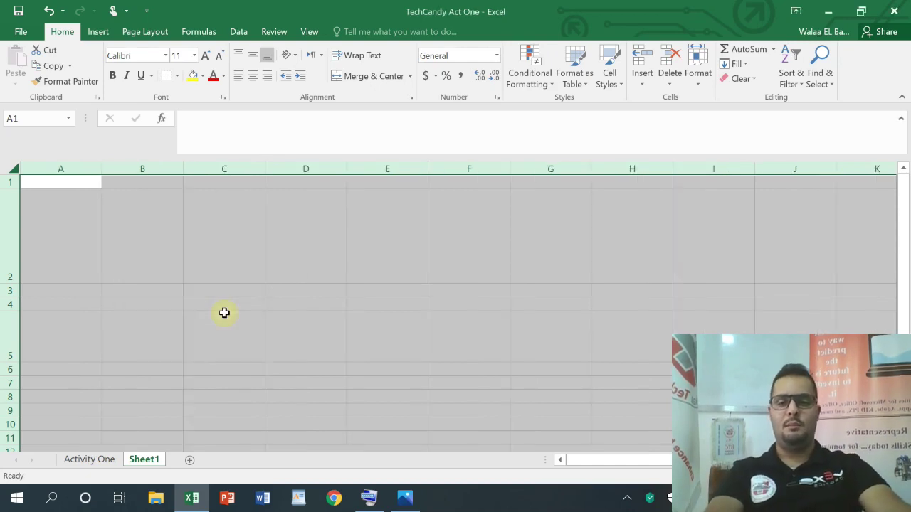
left_click(260, 261)
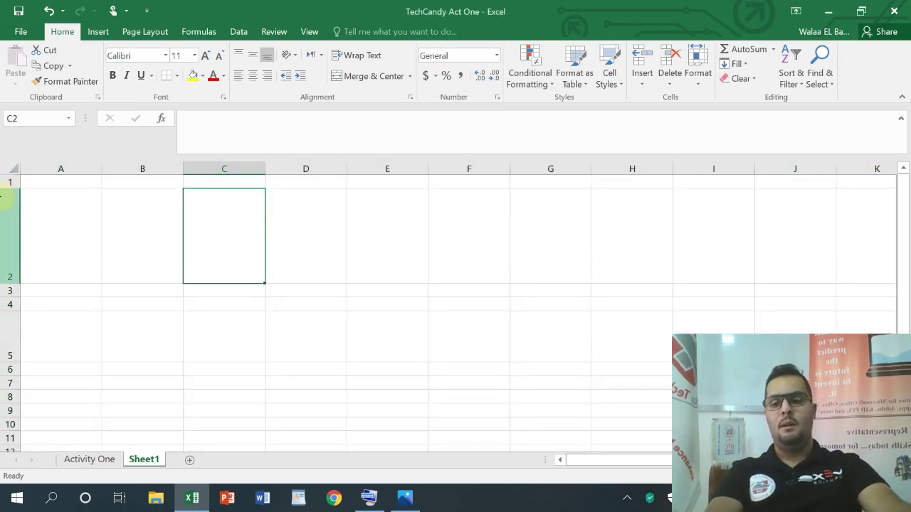
- Select the whole sheet and resize all rows together to one uniform height, about twice the default
left_click(11, 169)
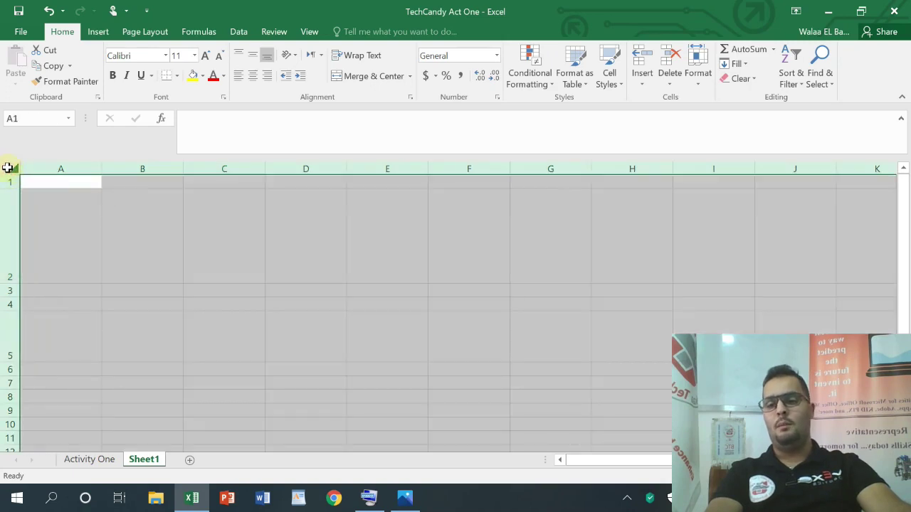
left_click_drag(5, 179, 4, 202)
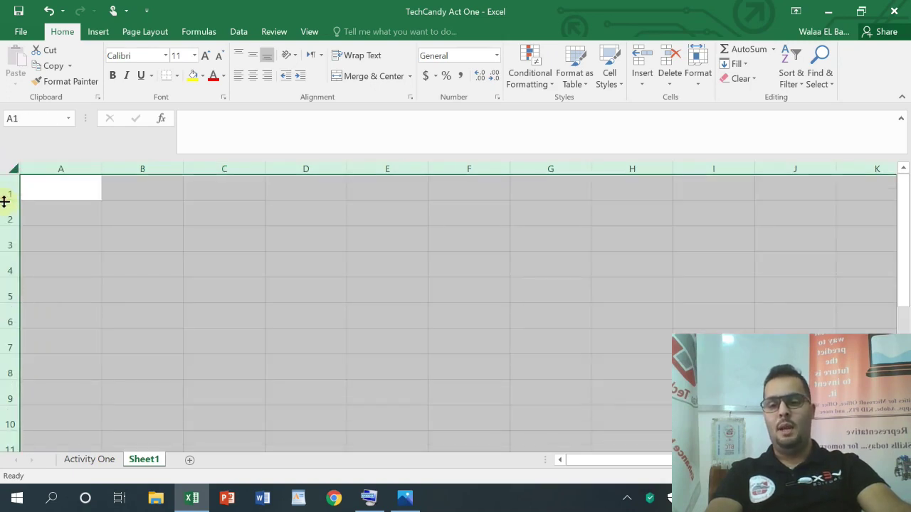
right_click(3, 190)
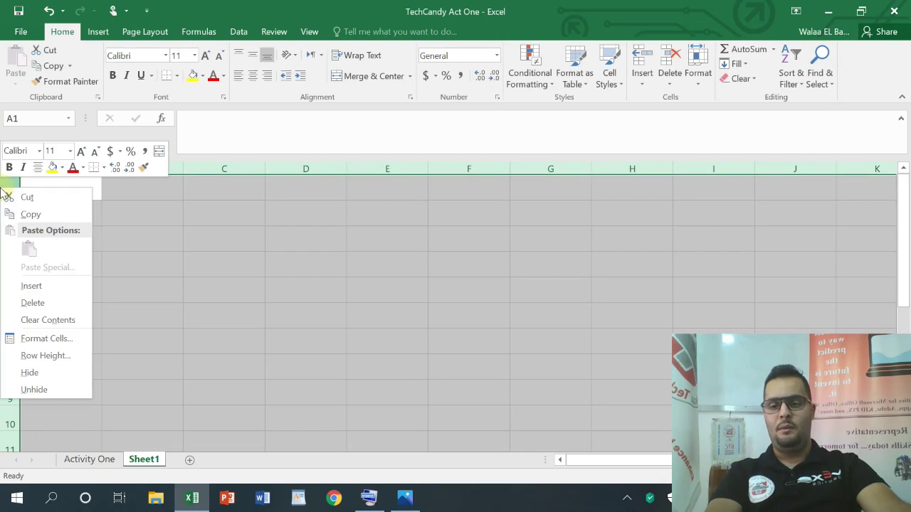
left_click(163, 306)
left_click(195, 254)
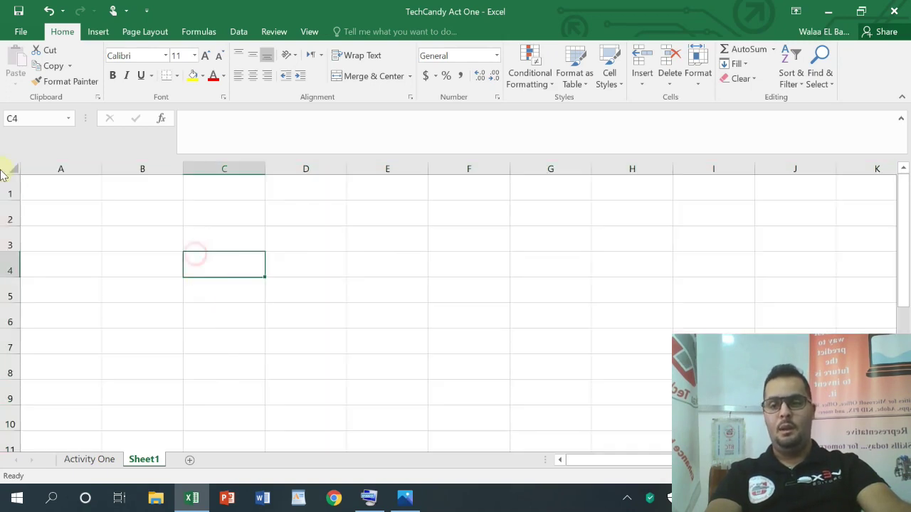
- Set the height of all rows on Sheet1 to exactly 15 and clear the whole-sheet selection
left_click(8, 171)
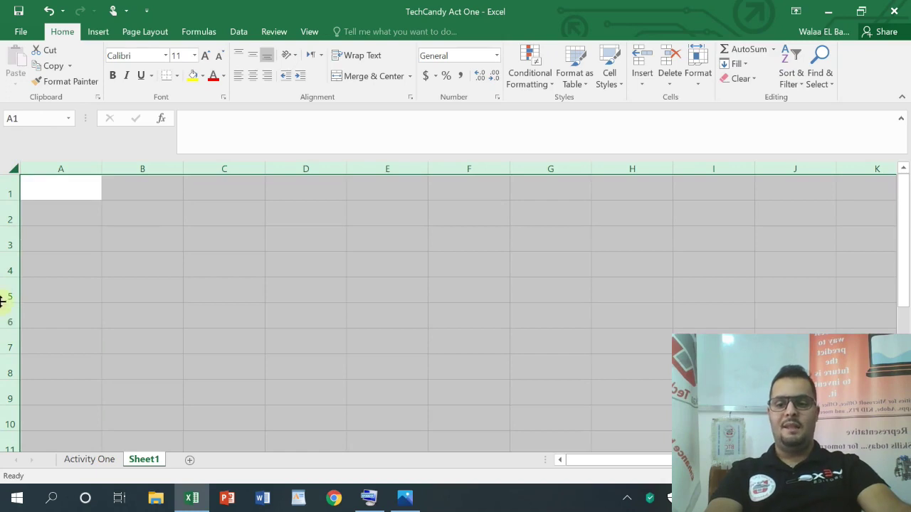
scroll(3, 405, "down", 5)
scroll(2, 403, "down", 11)
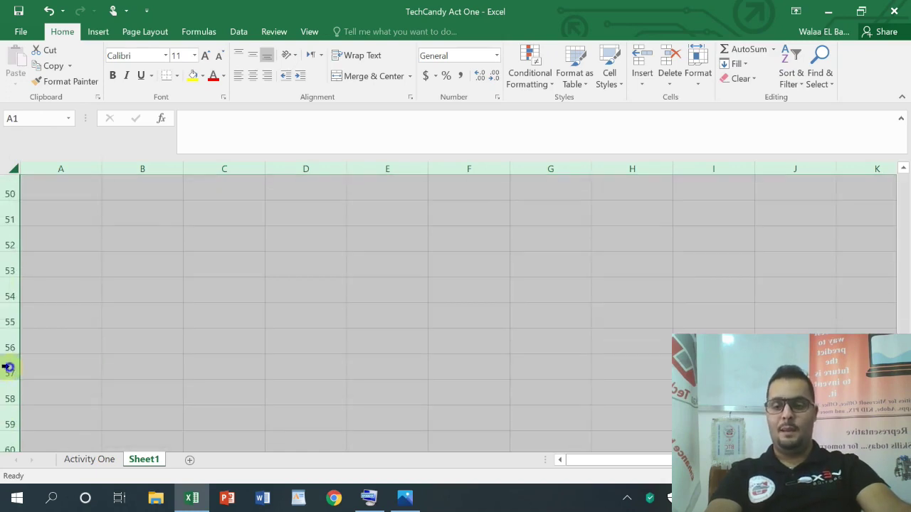
right_click(8, 368)
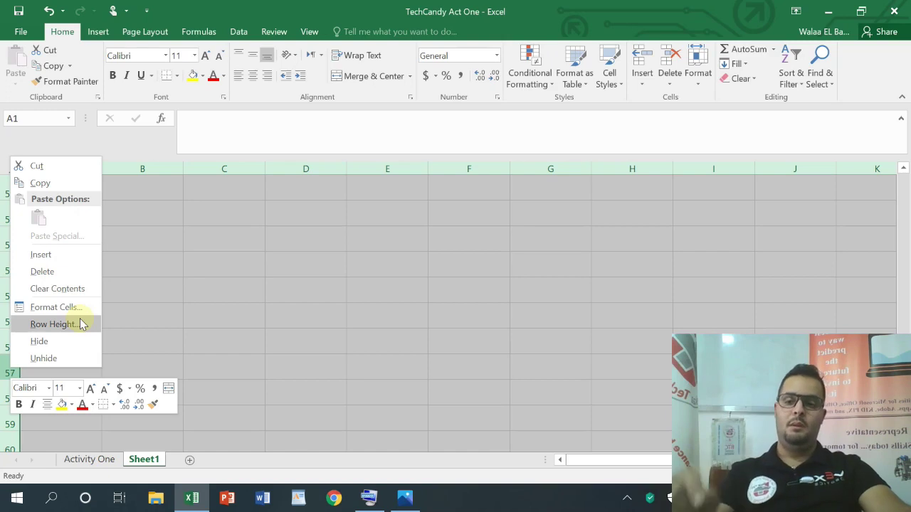
left_click(70, 325)
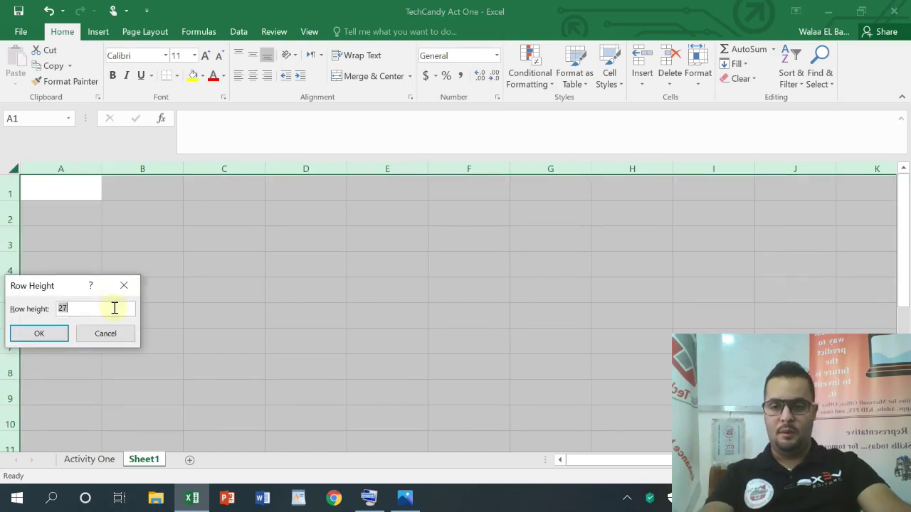
type("1")
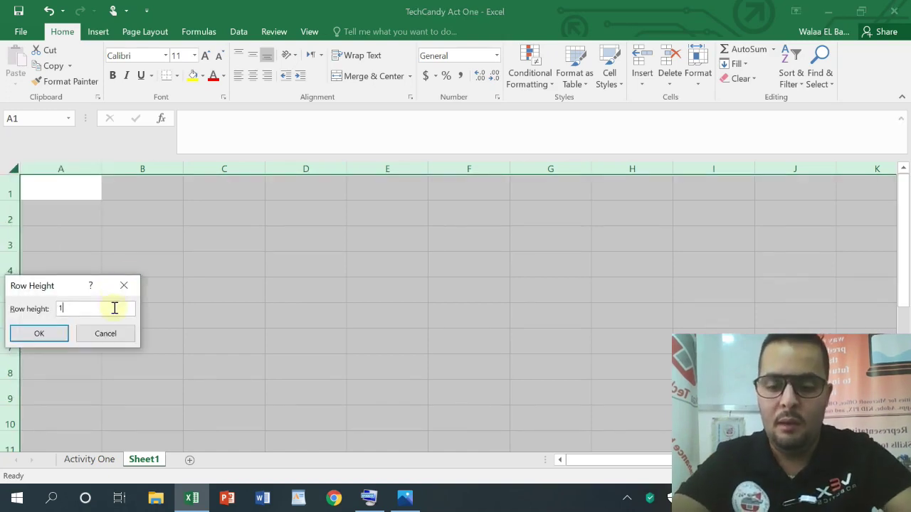
type("5")
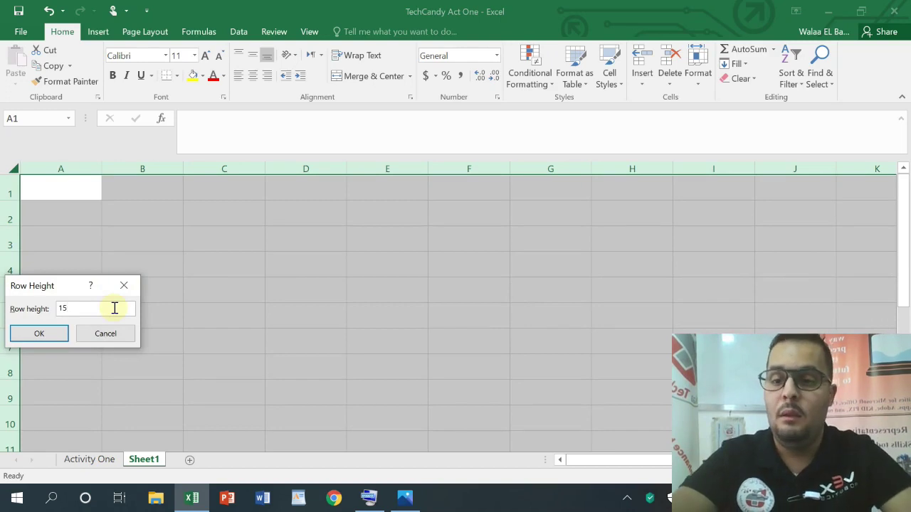
key("Return")
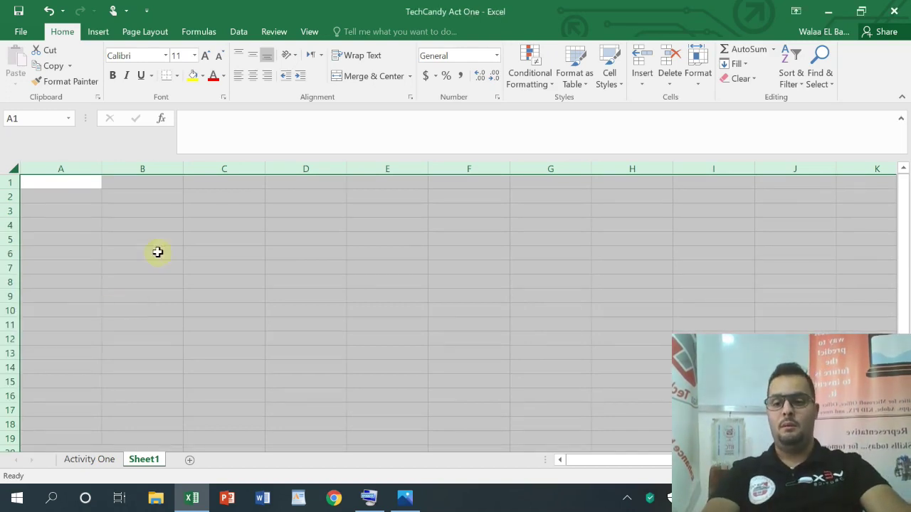
left_click(157, 252)
left_click(459, 322)
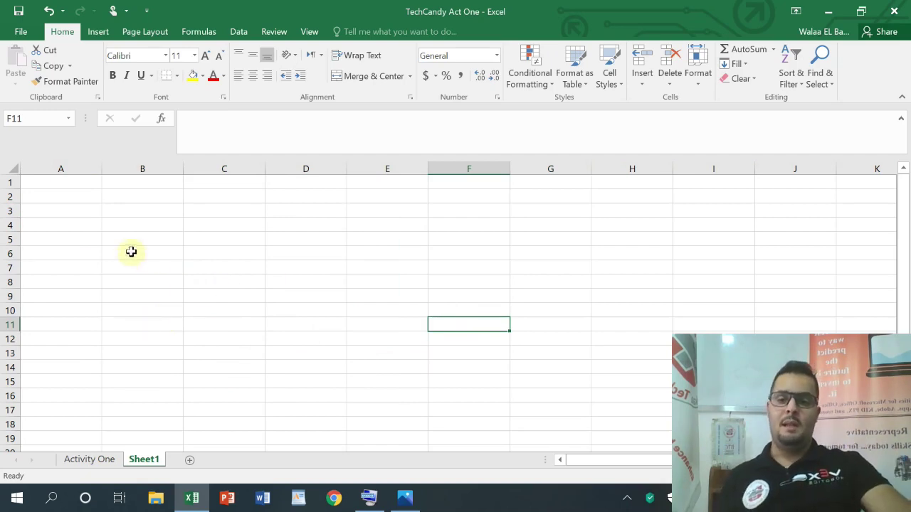
- Examine the finished table on the Activity One sheet, including its function columns and the merged Numbers header
left_click(200, 503)
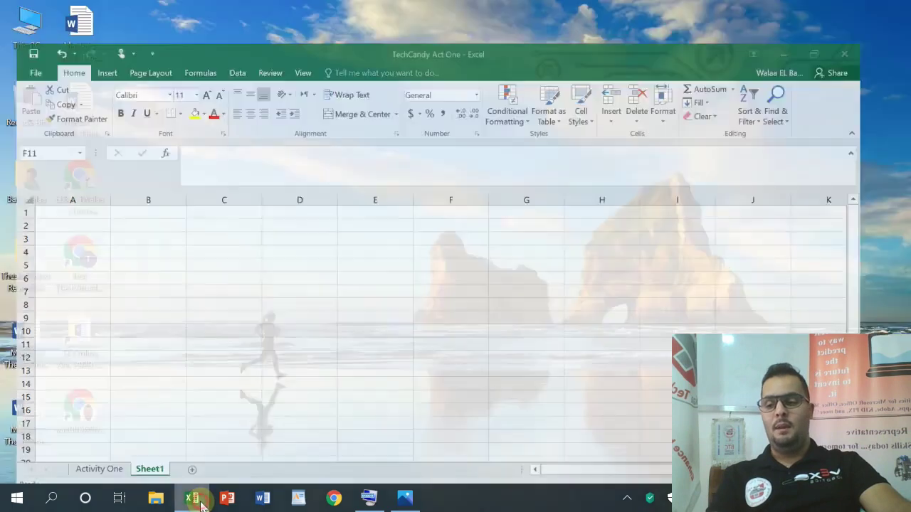
left_click(198, 501)
left_click(108, 460)
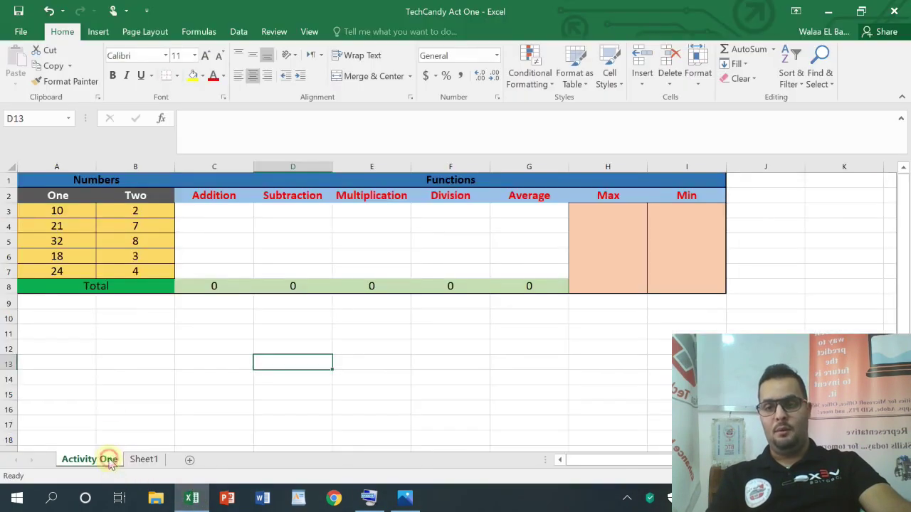
left_click(126, 315)
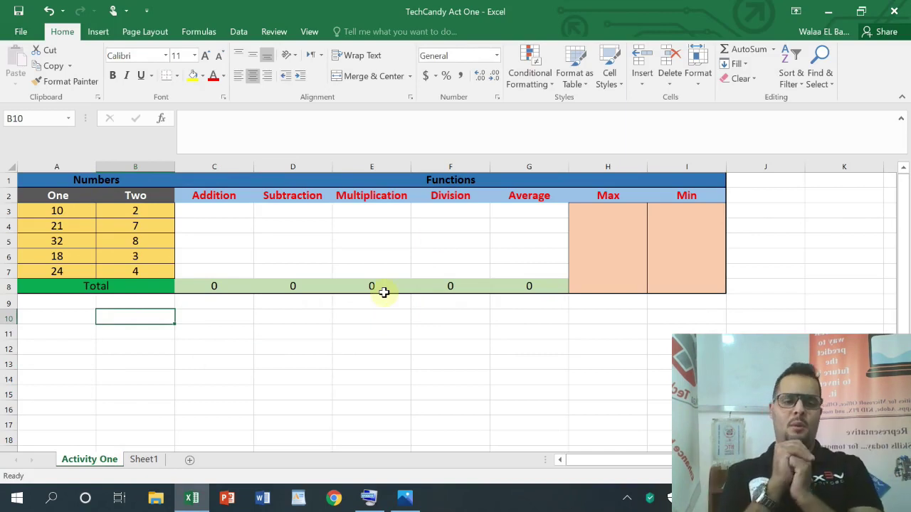
left_click(222, 224)
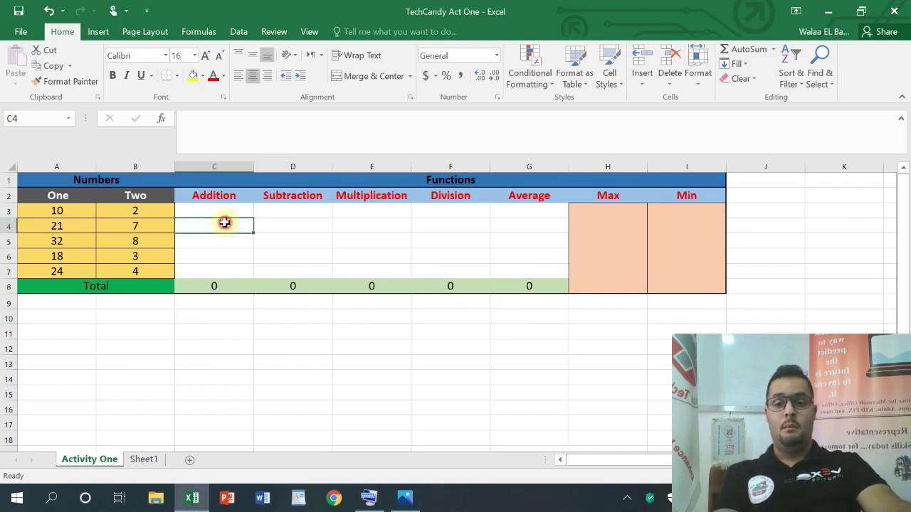
left_click(277, 233)
left_click(365, 223)
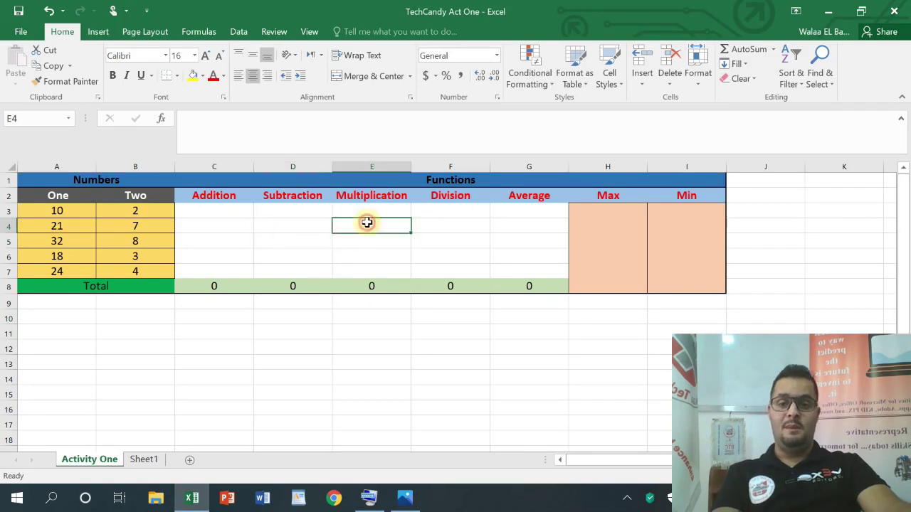
left_click(448, 225)
left_click(547, 225)
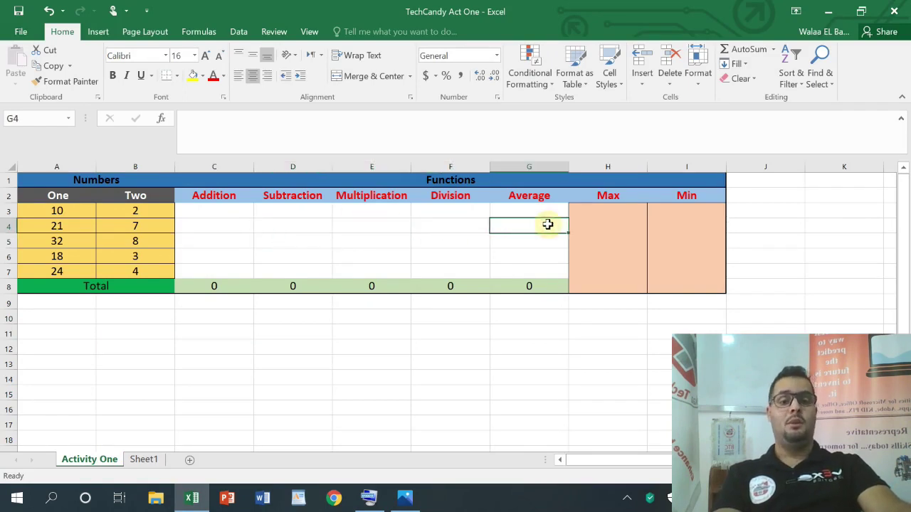
left_click(620, 225)
left_click(694, 232)
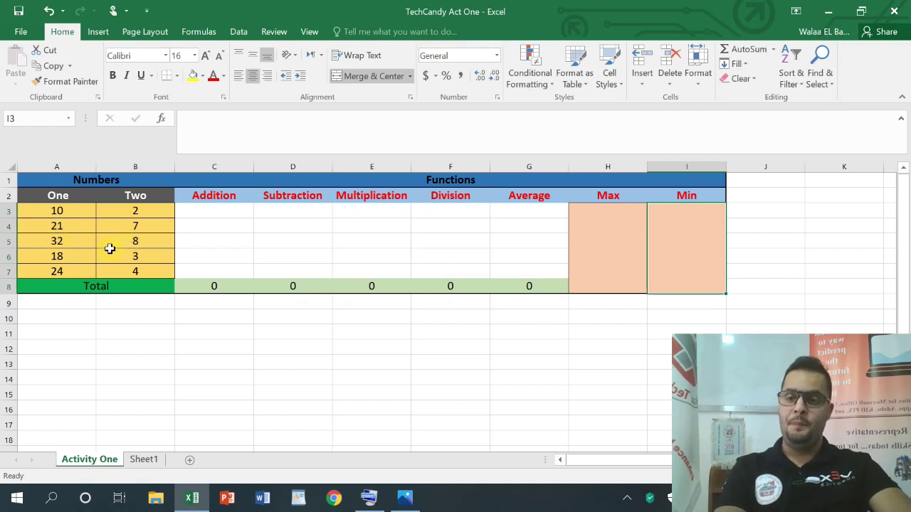
left_click(112, 179)
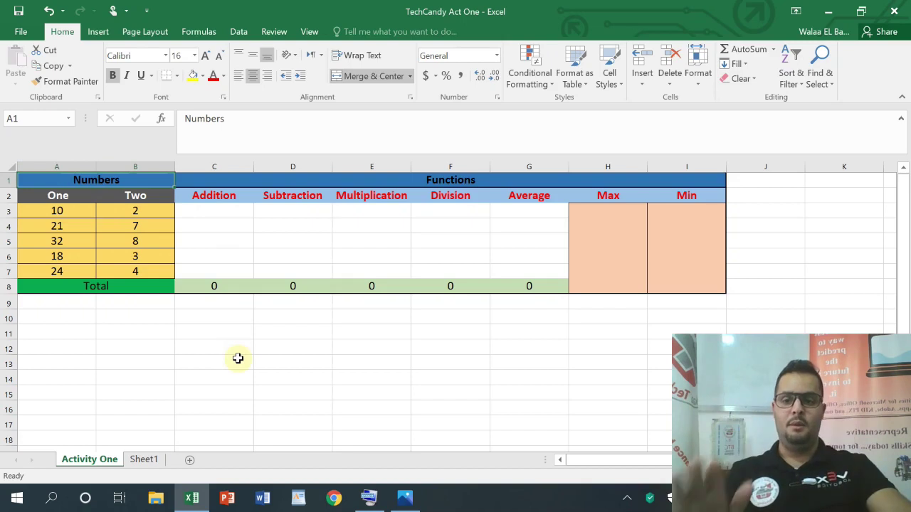
- On Sheet1, merge and center cells A1:B1 and enter the heading "Numbers"
left_click(144, 459)
left_click(162, 303)
left_click_drag(69, 181, 117, 181)
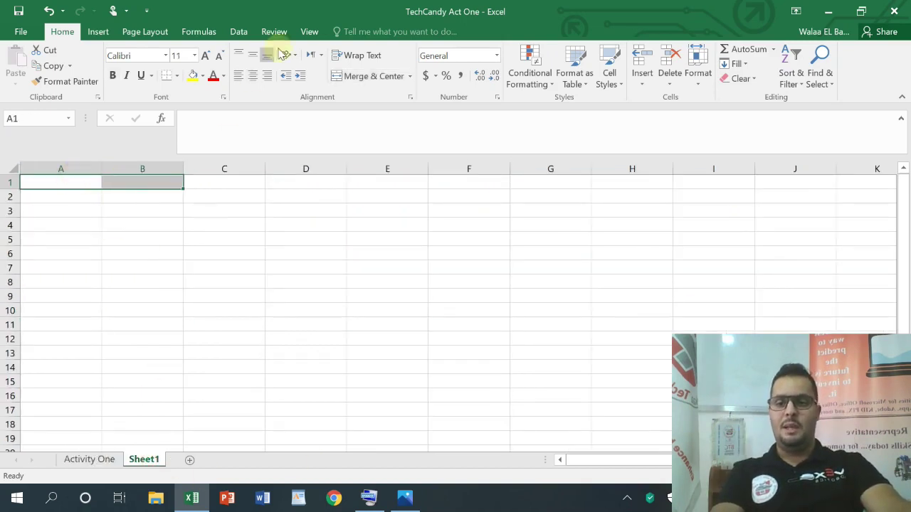
left_click(342, 78)
type("Numbers")
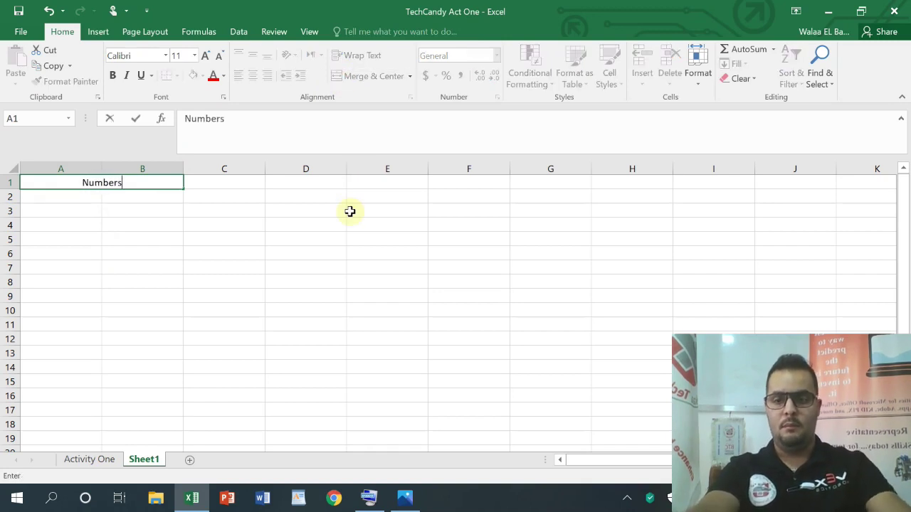
left_click(335, 268)
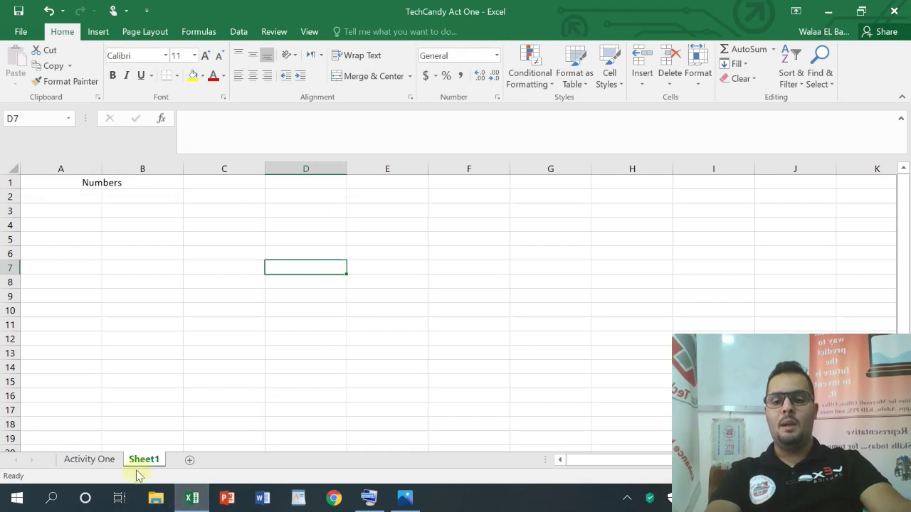
- Compare with the Activity One sheet and fill Sheet1's merged Numbers heading with the standard blue color
left_click(89, 459)
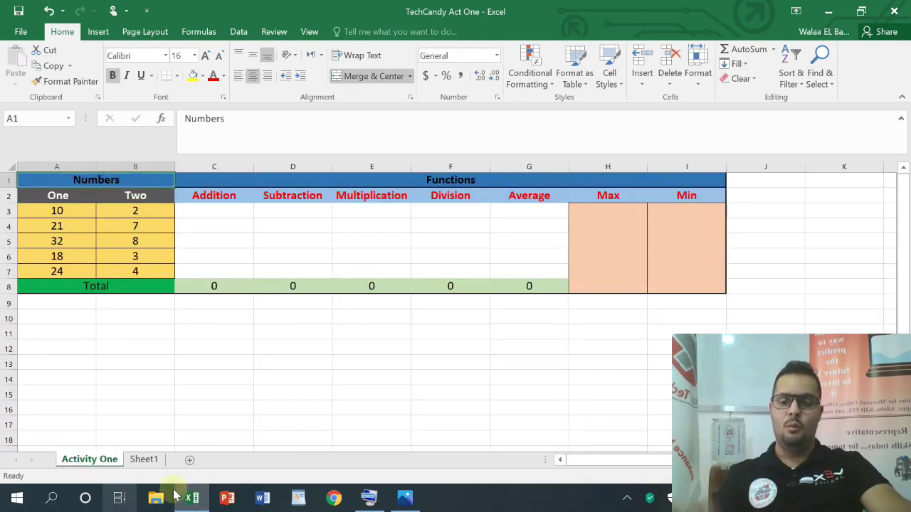
left_click(147, 460)
left_click(143, 179)
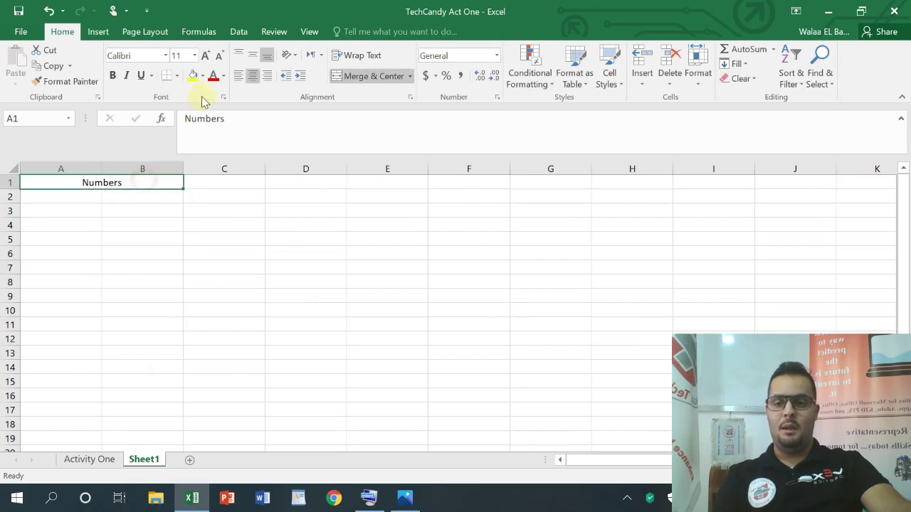
left_click(223, 77)
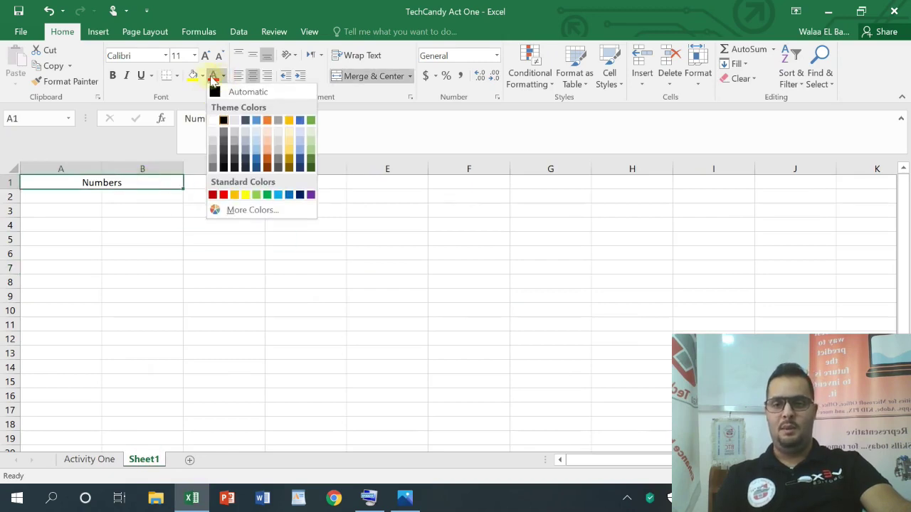
left_click(200, 76)
left_click(202, 75)
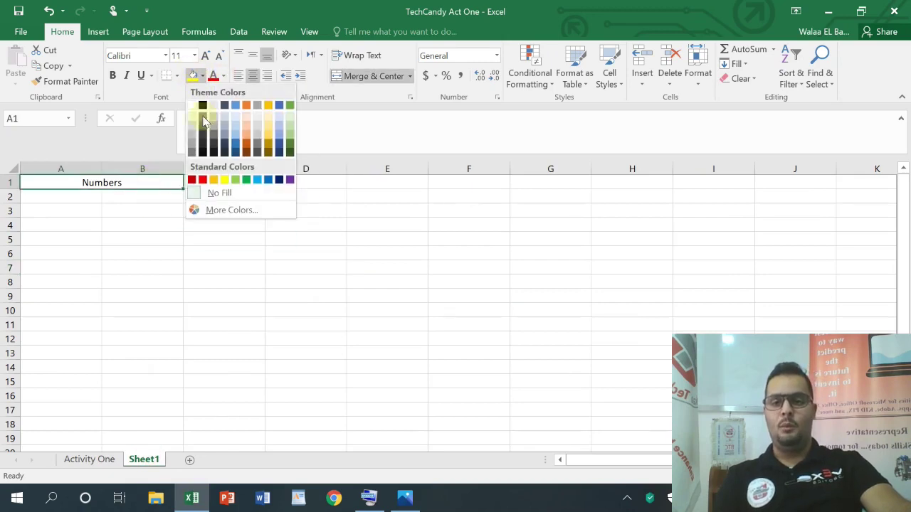
left_click(265, 181)
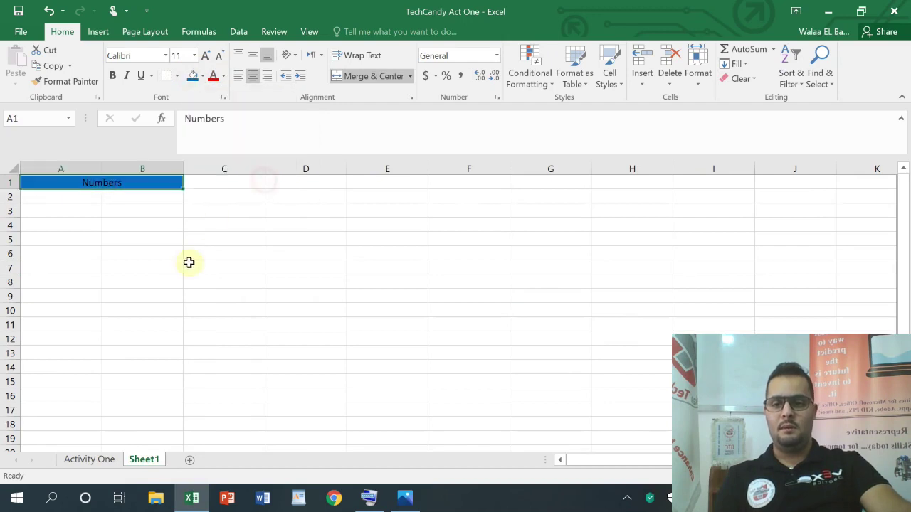
- Make the Numbers heading bold and increase its font size to 12
left_click(119, 76)
left_click(121, 76)
left_click(117, 76)
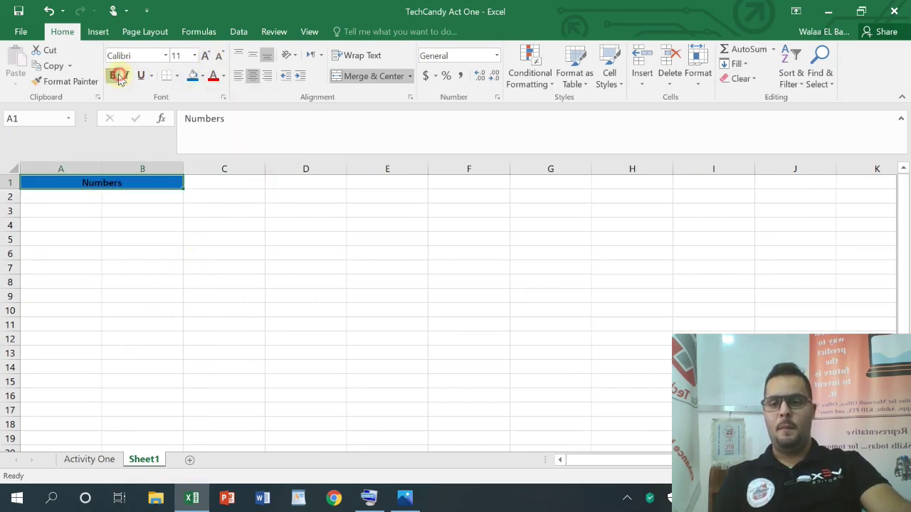
left_click(206, 56)
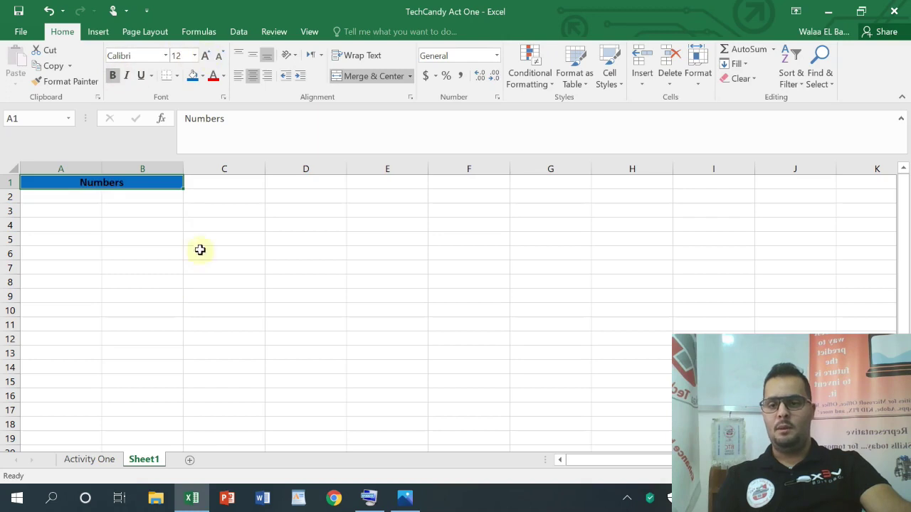
- Check the Functions header on Activity One, then merge and center C1:I1 on Sheet1 and enter "Functions"
left_click(106, 459)
left_click(262, 181)
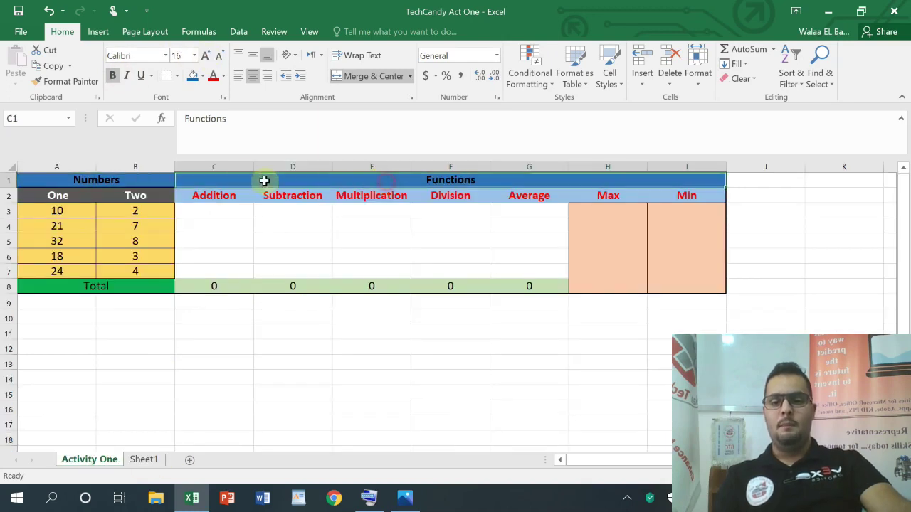
left_click(646, 342)
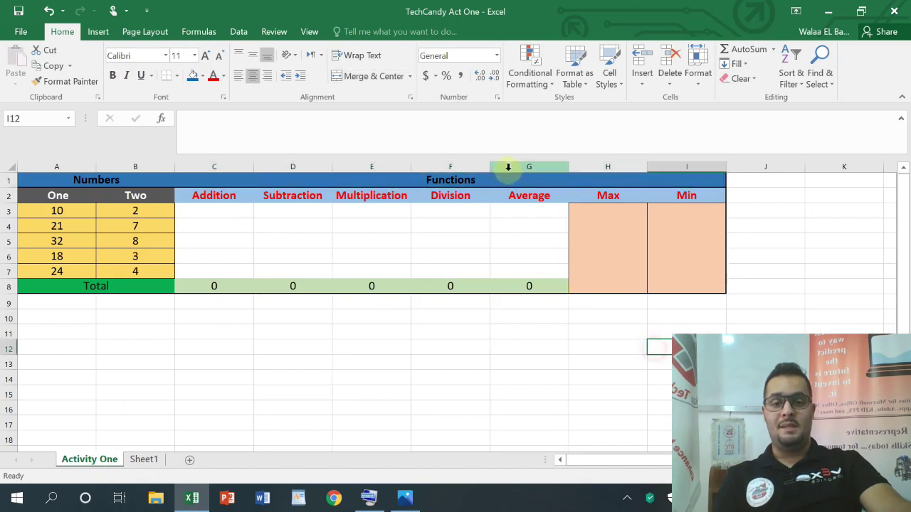
left_click(482, 178)
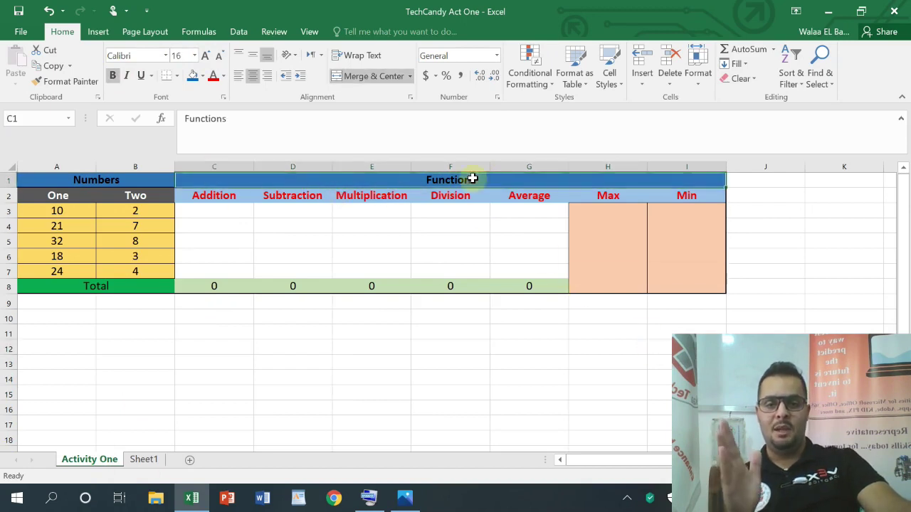
left_click(146, 459)
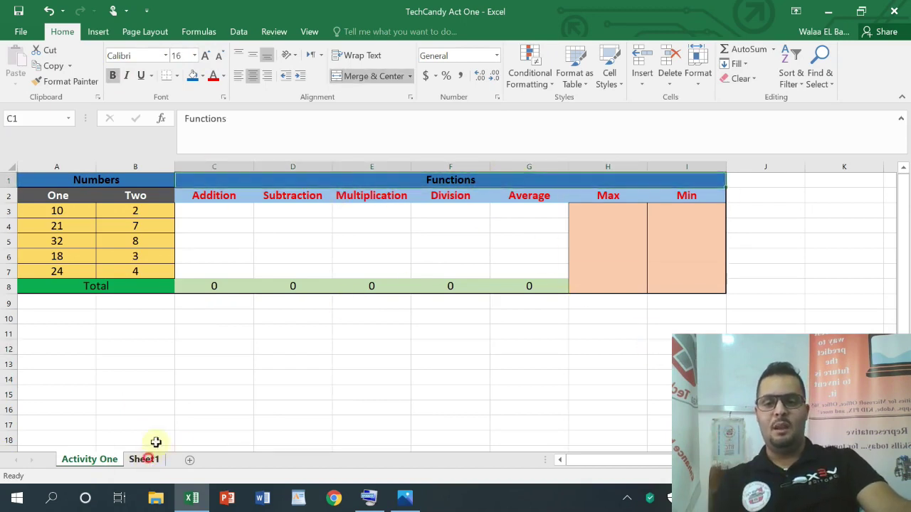
left_click(232, 181)
left_click_drag(255, 180, 683, 179)
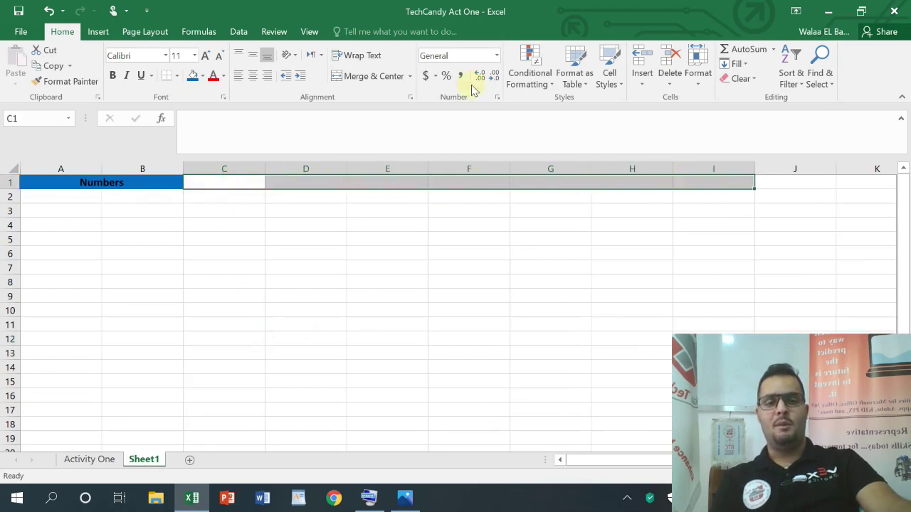
left_click(367, 77)
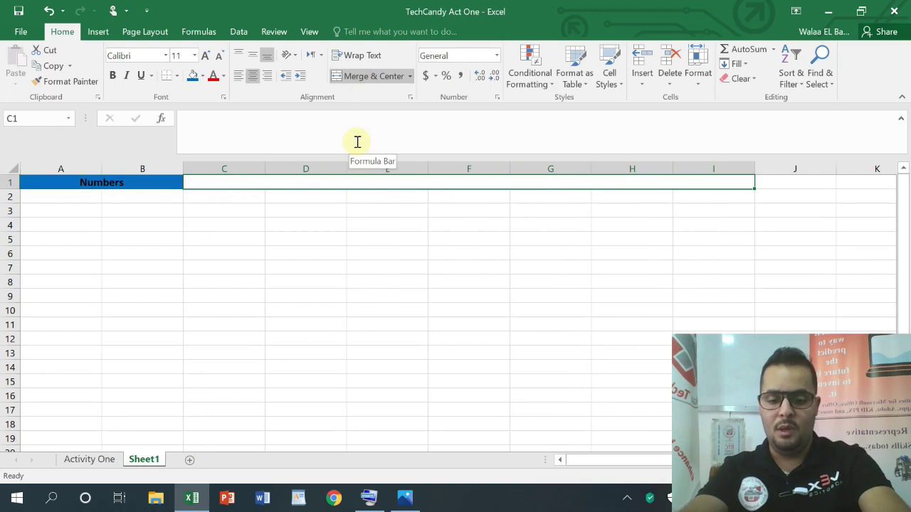
type("Functions")
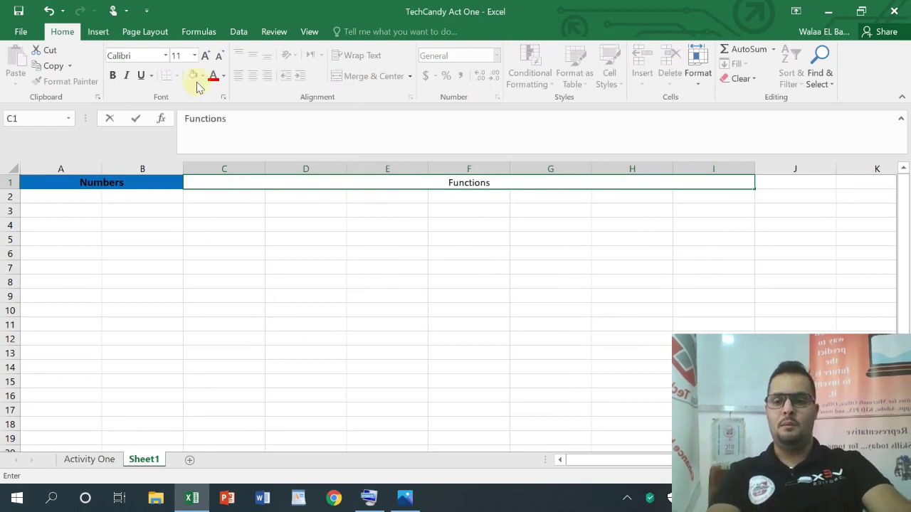
left_click(347, 342)
- Fill the merged Functions heading on Sheet1 with the same blue as the Numbers heading
left_click(321, 179)
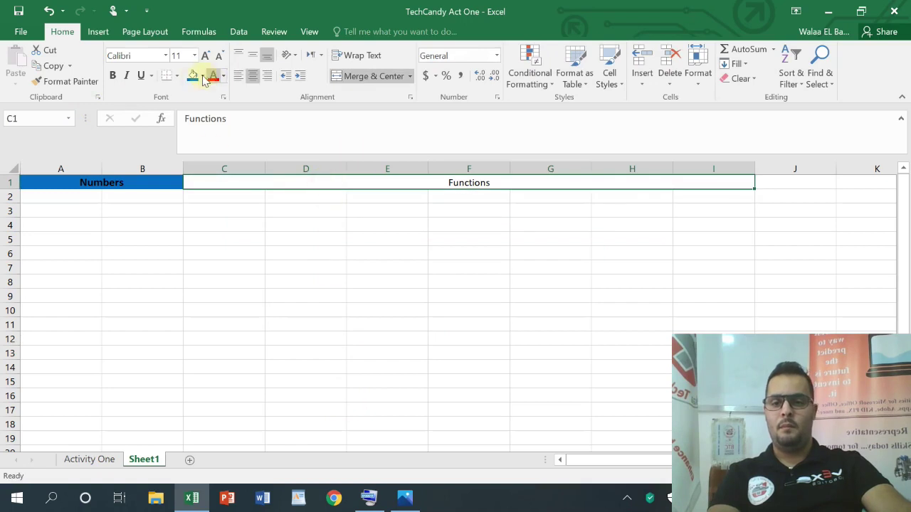
left_click(192, 76)
left_click(260, 256)
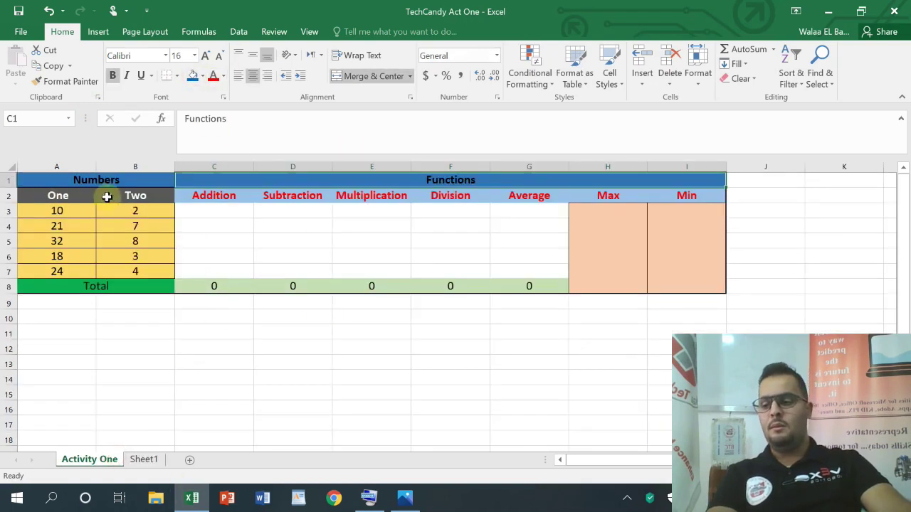
- Enter "One" in cell A2 on Sheet1, under the Numbers heading
left_click(145, 461)
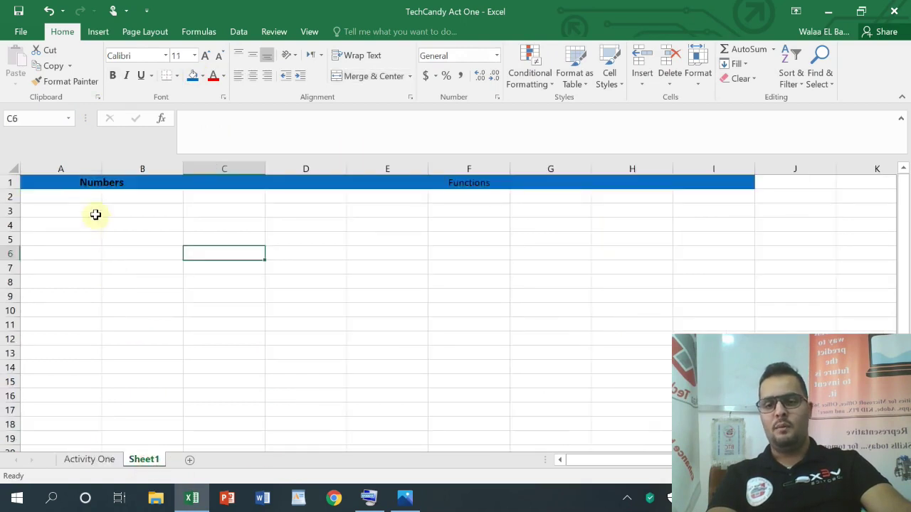
left_click(84, 198)
type("One")
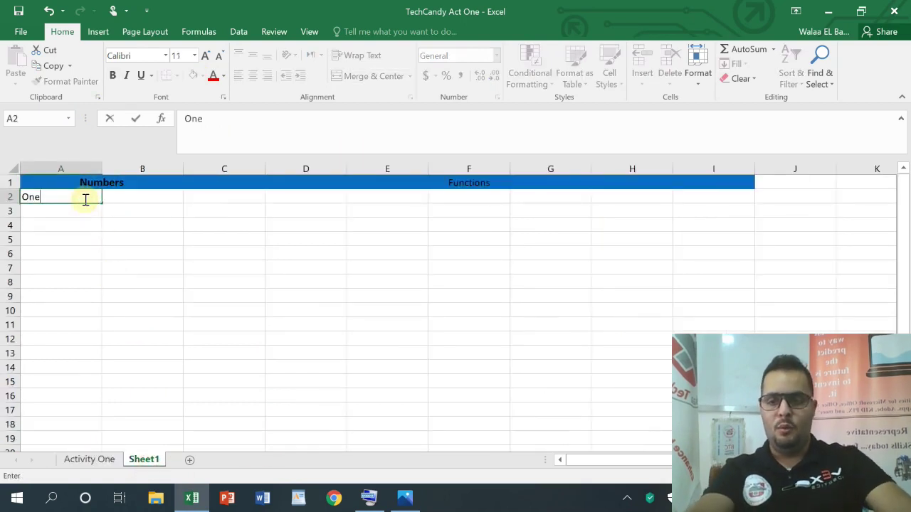
left_click(106, 207)
left_click(29, 197)
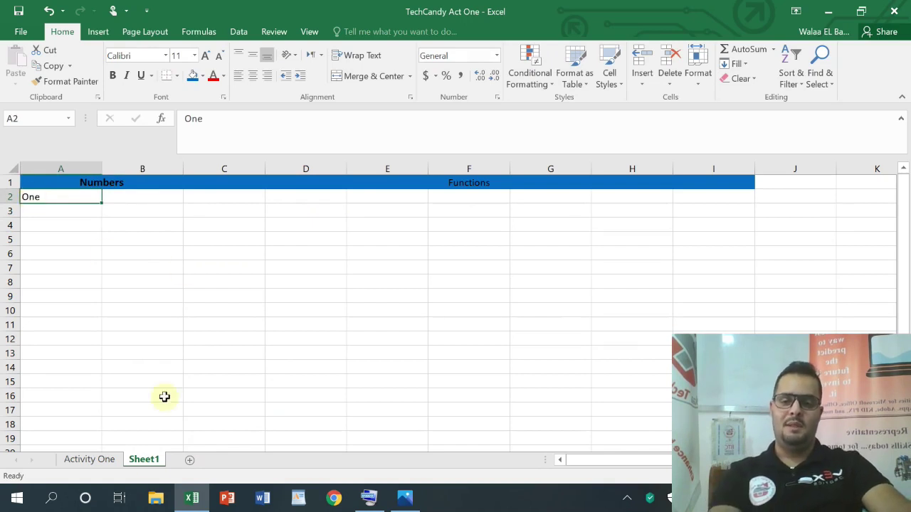
- Check the merged cell under Max on Activity One, and merge and center H3:H8 on Sheet1
left_click(99, 466)
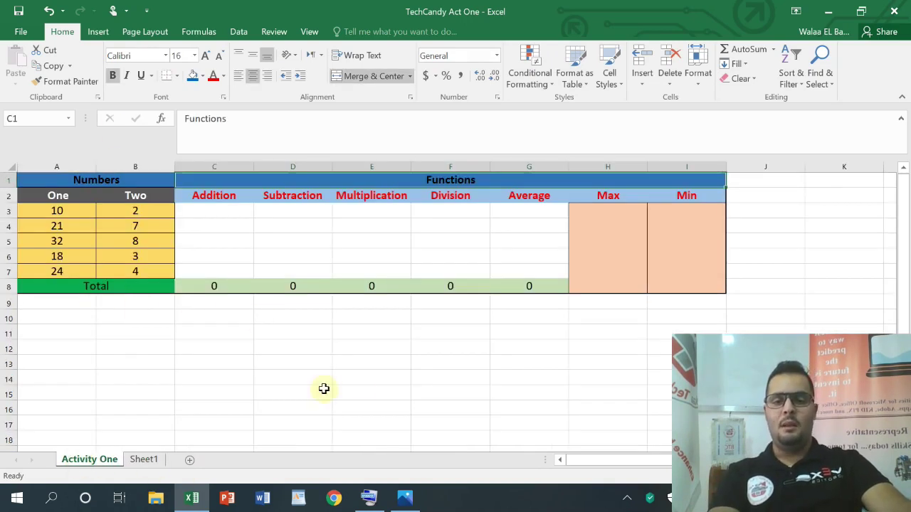
left_click(612, 230)
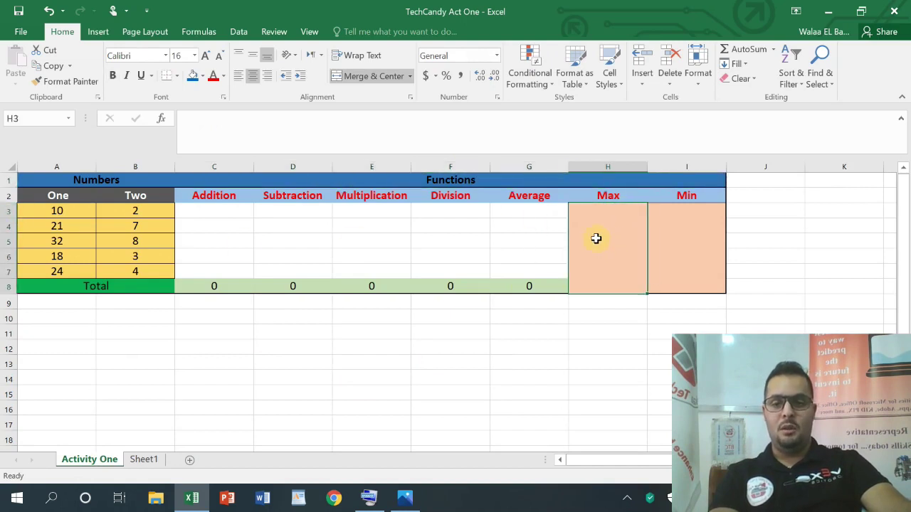
left_click(144, 459)
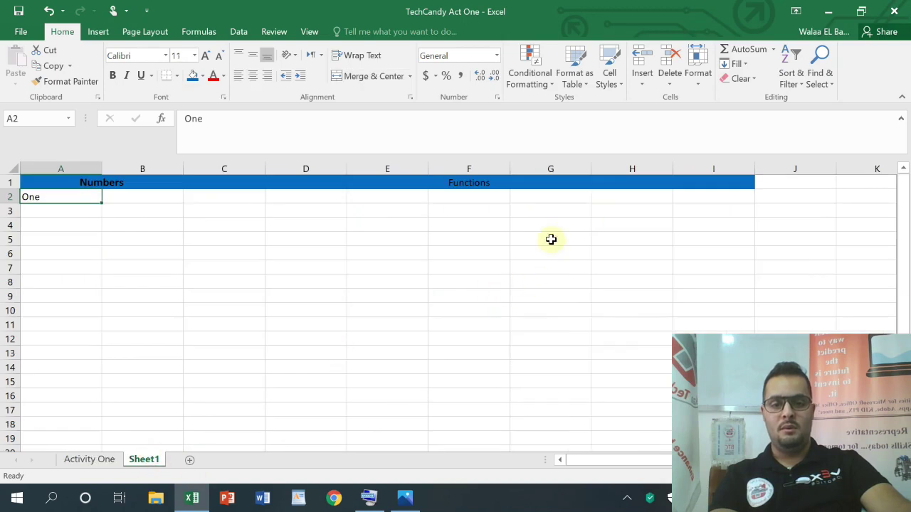
left_click(623, 199)
left_click(616, 209)
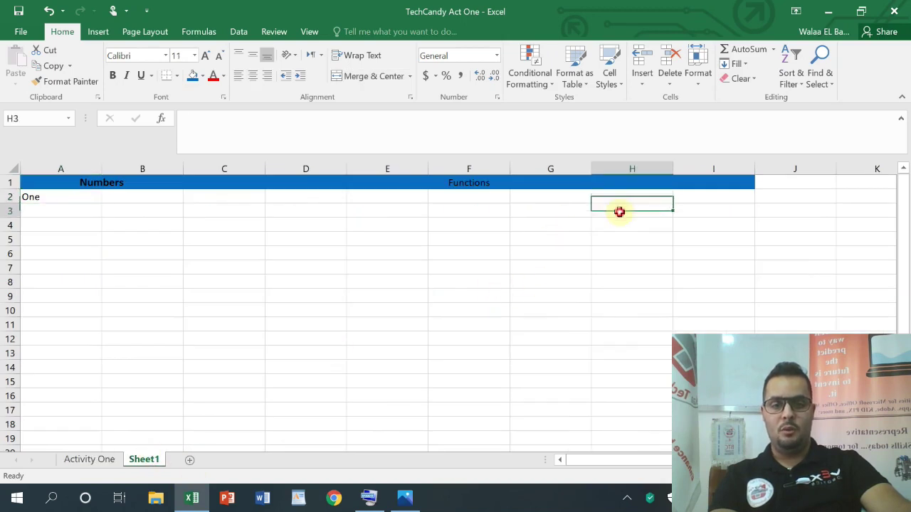
left_click_drag(621, 213, 622, 282)
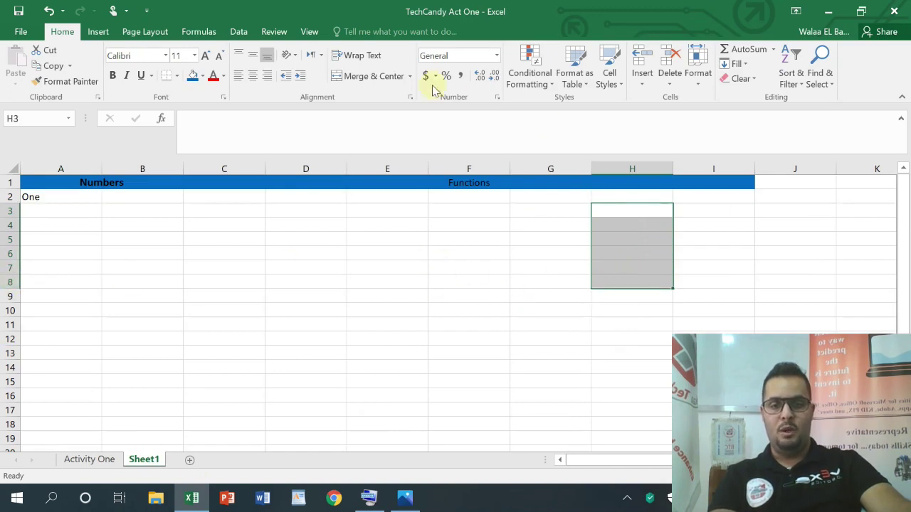
left_click(343, 78)
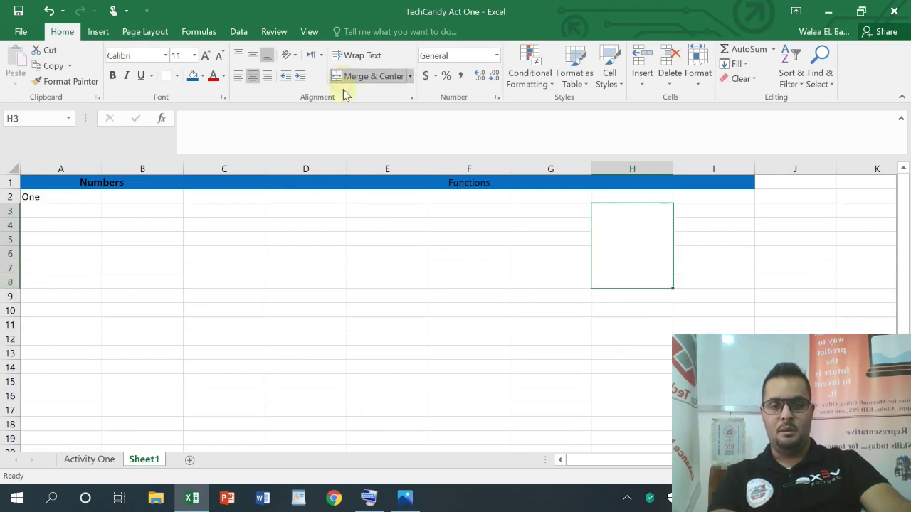
- Fill the merged H3:H8 block on Sheet1 with light orange
left_click(202, 76)
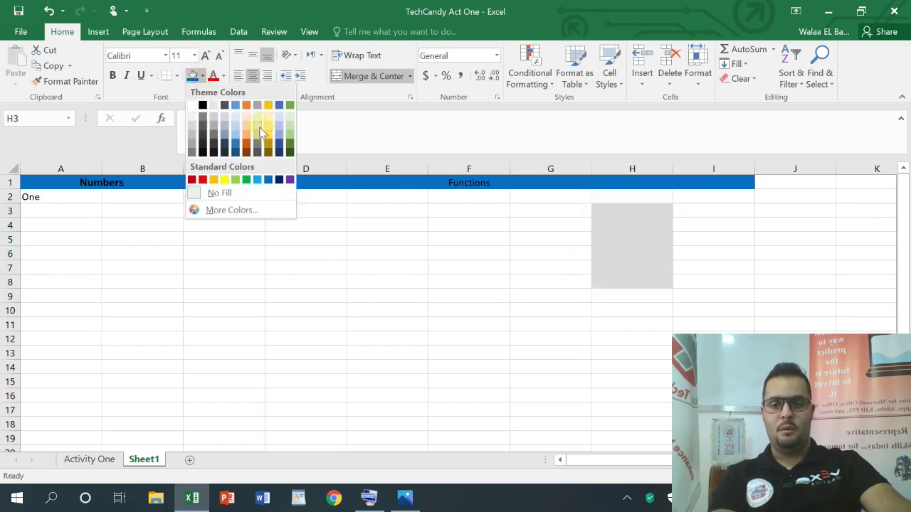
left_click(247, 130)
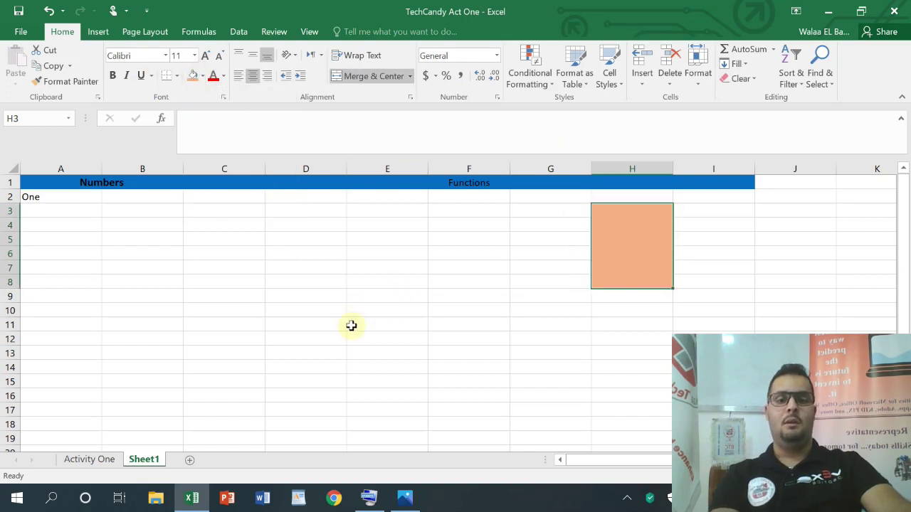
left_click(349, 325)
left_click(120, 197)
left_click(186, 197)
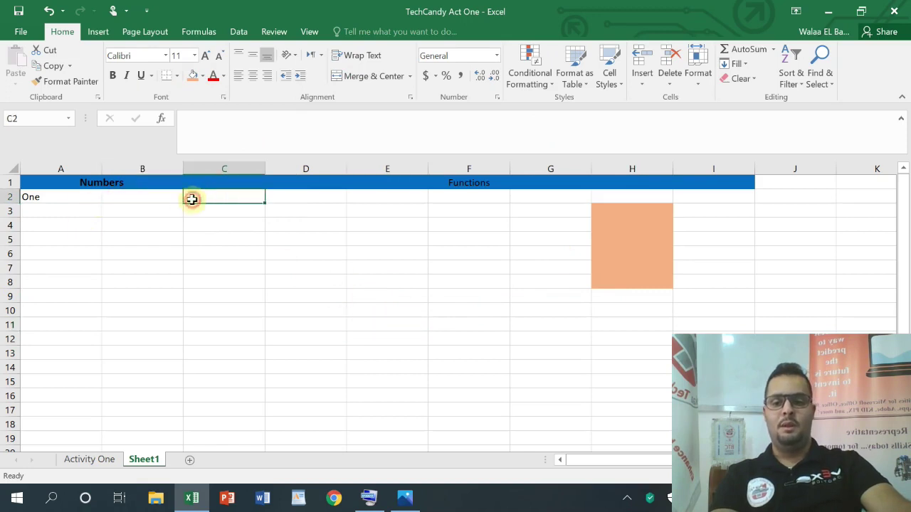
left_click(302, 226)
mouse_move(244, 198)
left_mouse_down()
mouse_move(311, 190)
mouse_move(612, 196)
left_mouse_up()
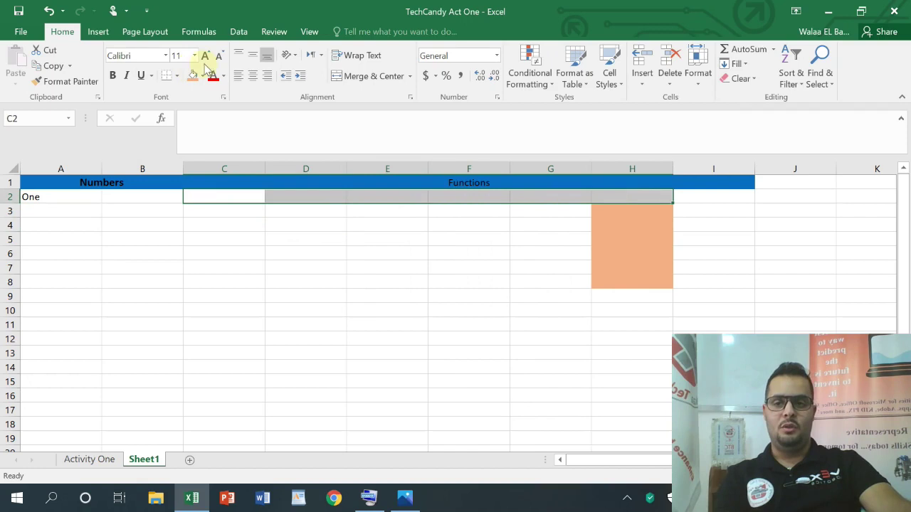
left_click(203, 76)
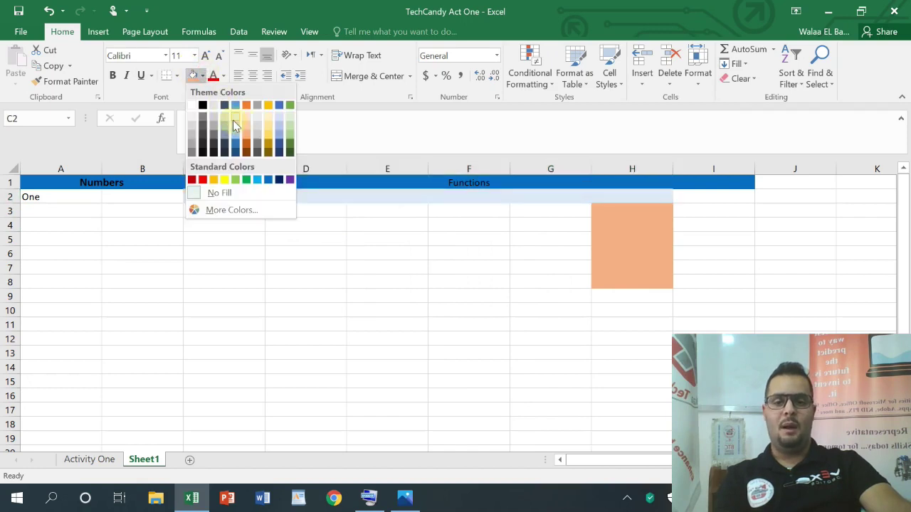
left_click(244, 252)
left_click(257, 264)
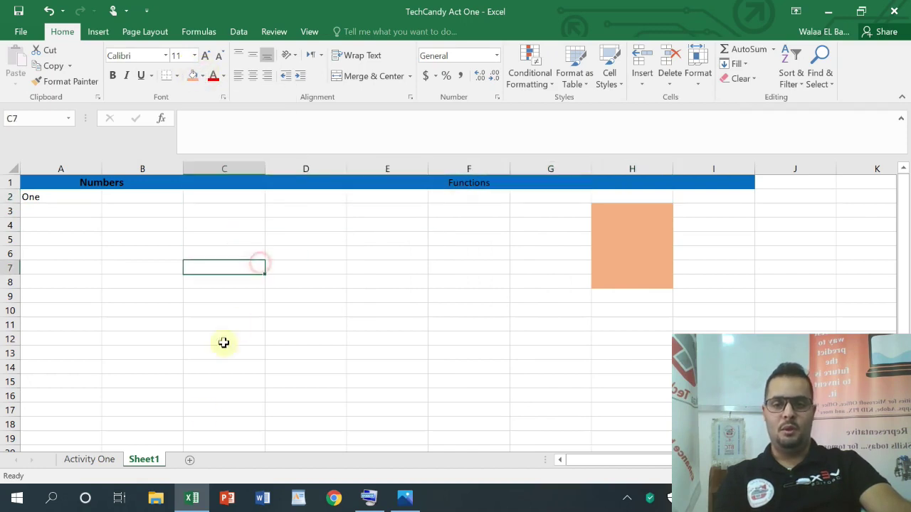
- Examine the One header and the Total cell on Activity One, including the fill color used for Total
left_click(90, 461)
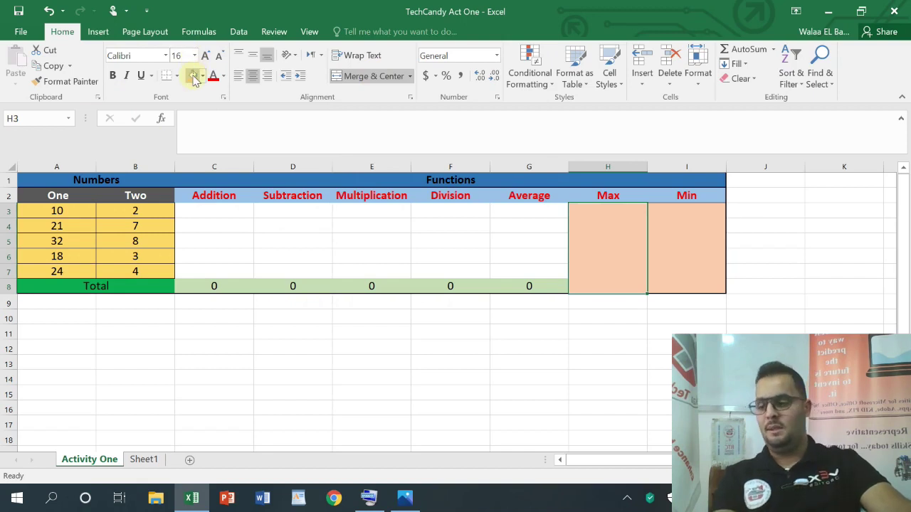
left_click(314, 358)
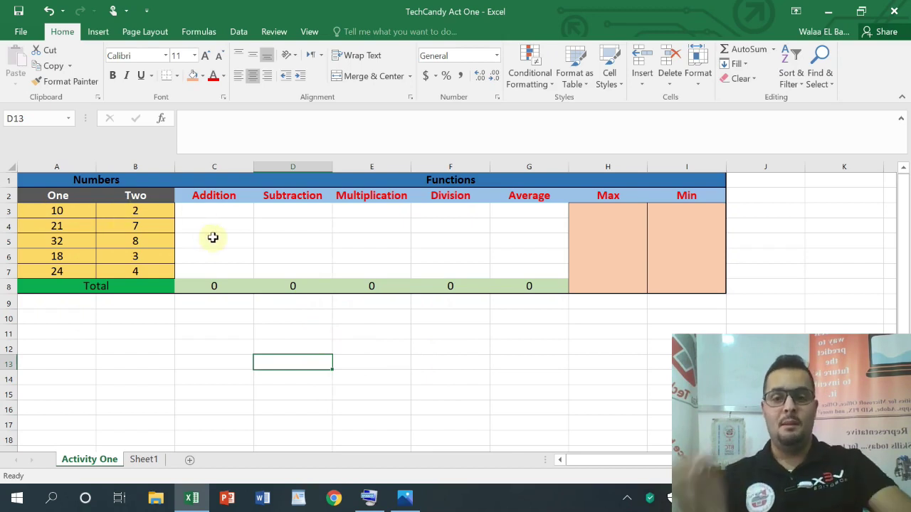
left_click(54, 196)
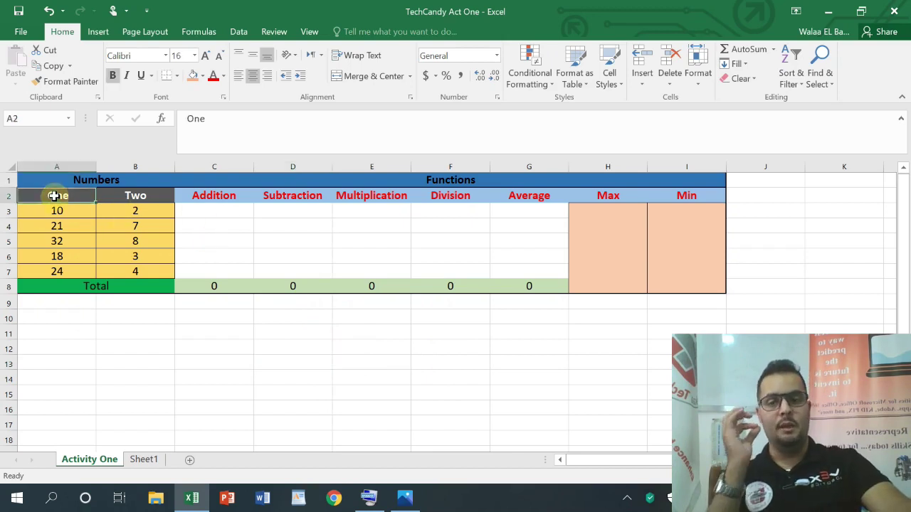
left_click(86, 282)
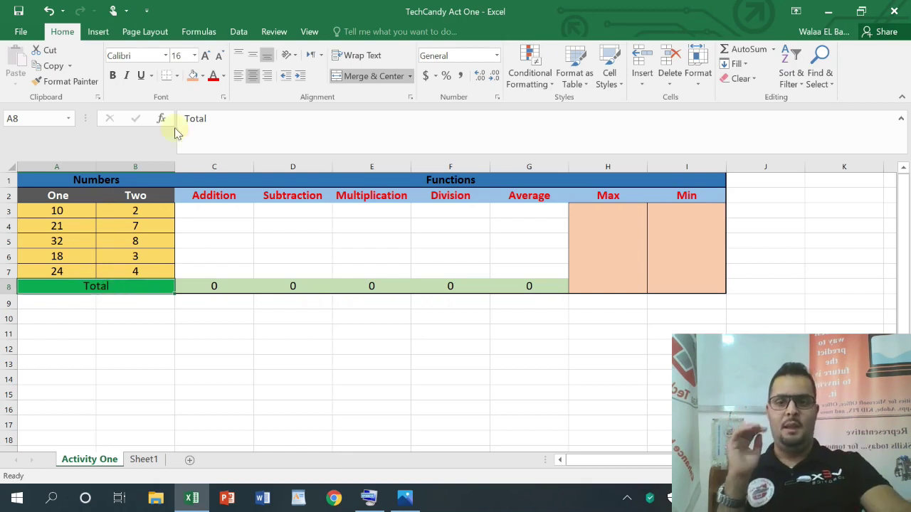
left_click(202, 75)
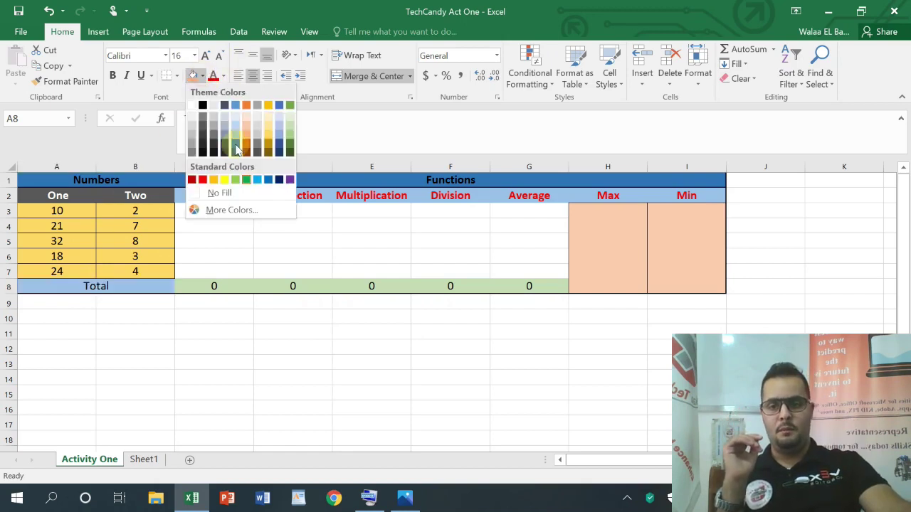
left_click(245, 179)
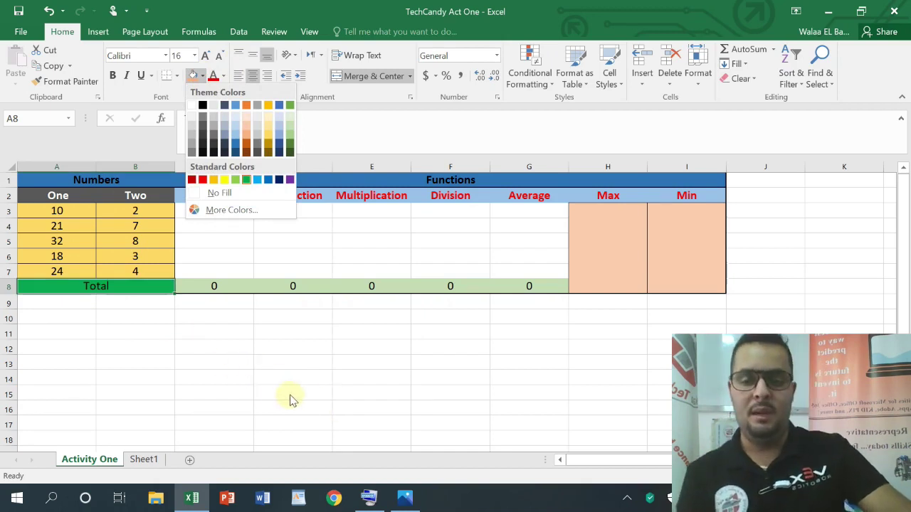
left_click(258, 402)
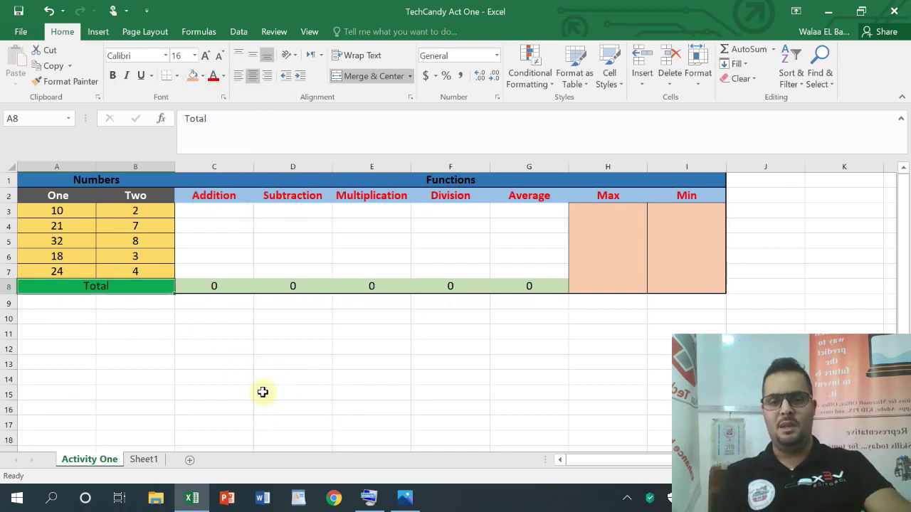
left_click(258, 380)
left_click(207, 348)
left_click(421, 253)
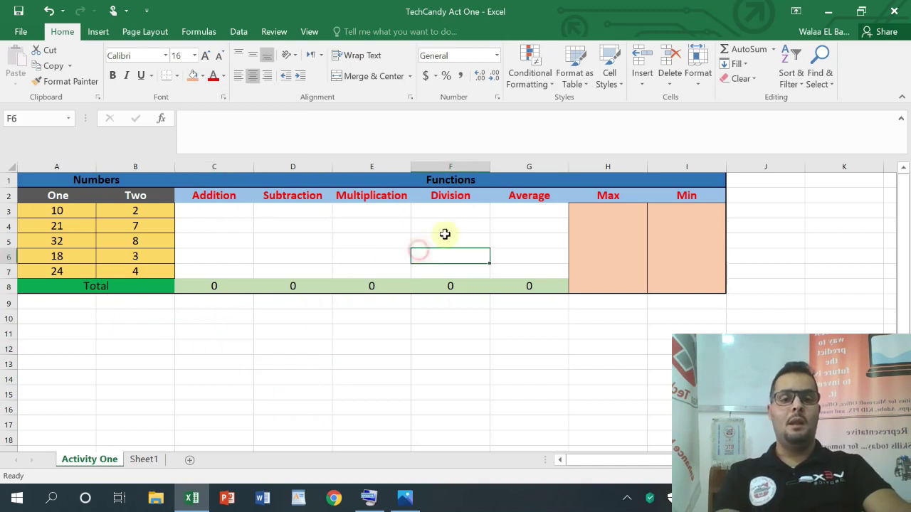
left_click(226, 211)
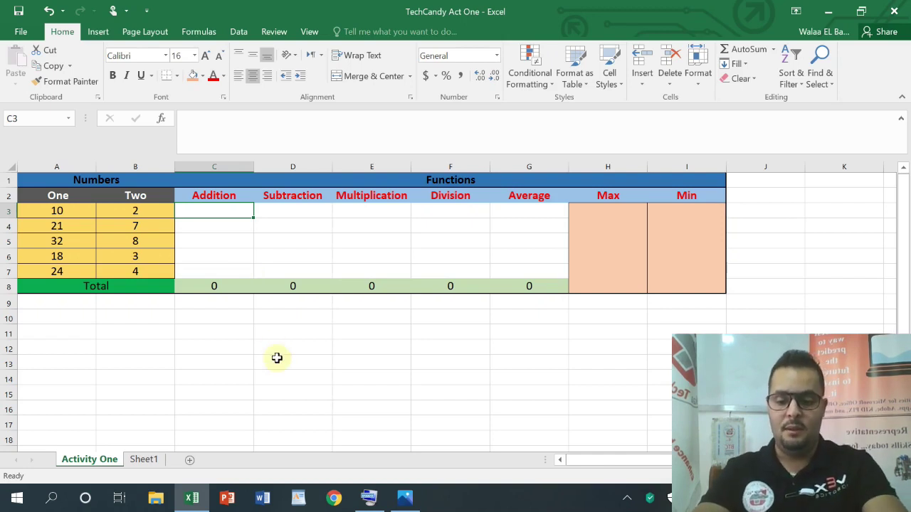
- Open Paint and set up the Pencil with a thicker line size
key("super")
type("pain")
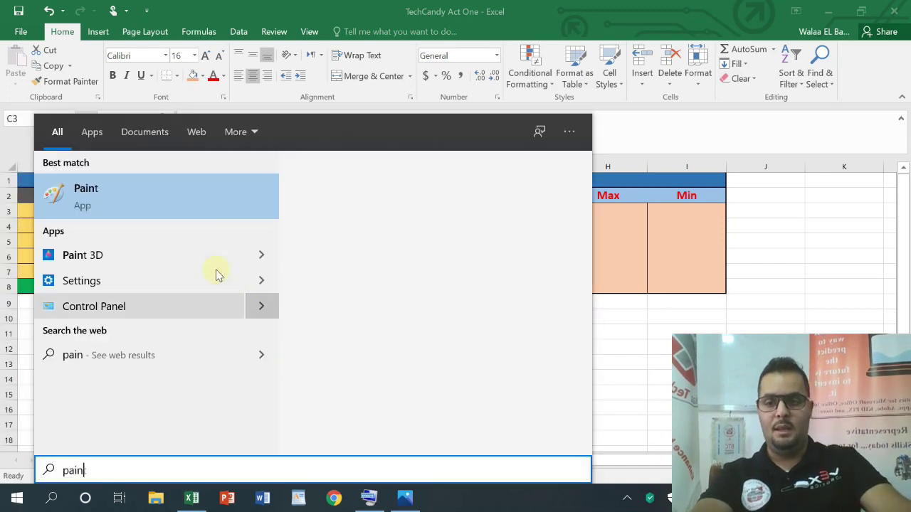
left_click(120, 200)
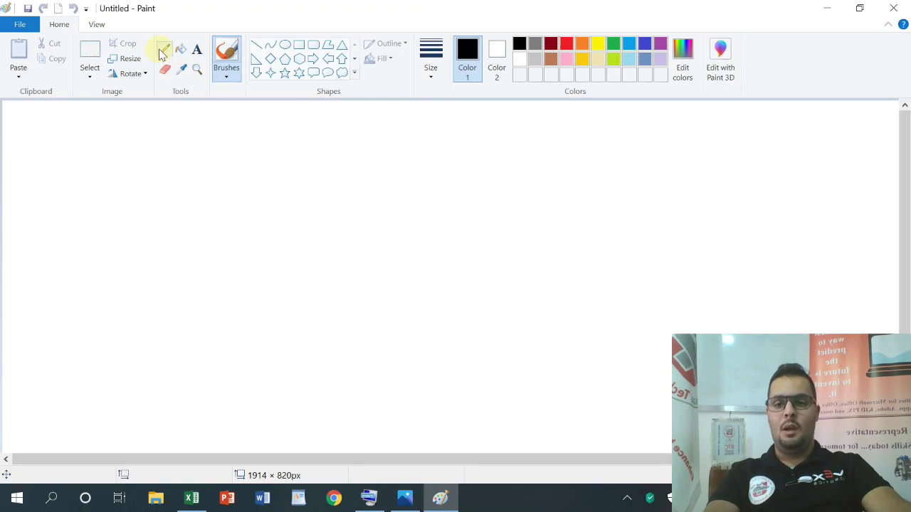
left_click(163, 53)
left_click(432, 66)
left_click(411, 185)
- Draw an equals sign from two black horizontal strokes, with an empty rectangle to its right
left_click_drag(190, 202, 247, 201)
left_click_drag(192, 217, 266, 216)
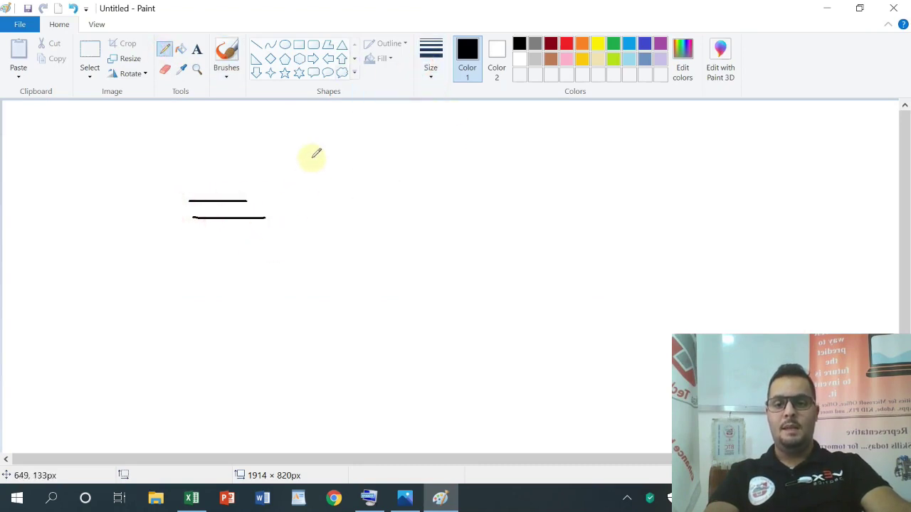
left_click_drag(311, 158, 311, 236)
key("ctrl+z")
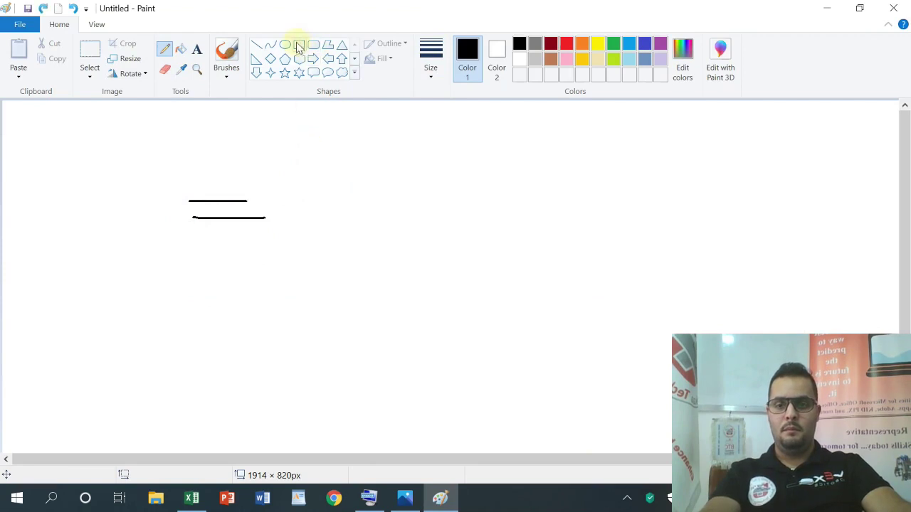
left_click(299, 46)
mouse_move(287, 162)
left_mouse_down()
mouse_move(398, 266)
mouse_move(414, 269)
left_mouse_up()
left_click(466, 221)
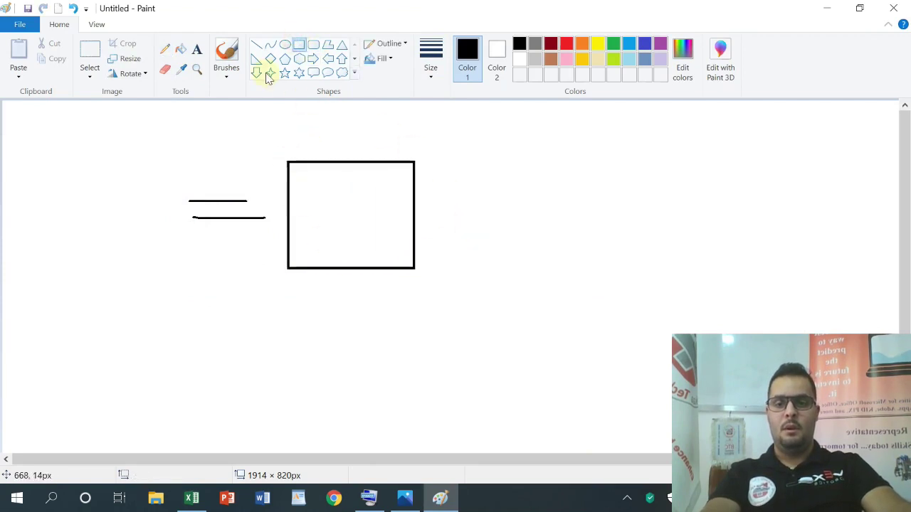
- Sketch plus, minus, multiply and divide signs beside the rectangle, with a second rectangle of about 338 × 279 px to their right
left_click(165, 48)
mouse_move(438, 213)
left_mouse_down()
mouse_move(536, 209)
mouse_move(498, 279)
left_mouse_up()
left_click_drag(459, 165, 595, 158)
mouse_move(526, 126)
left_mouse_down()
mouse_move(475, 161)
mouse_move(518, 171)
left_mouse_up()
left_click_drag(560, 282, 492, 336)
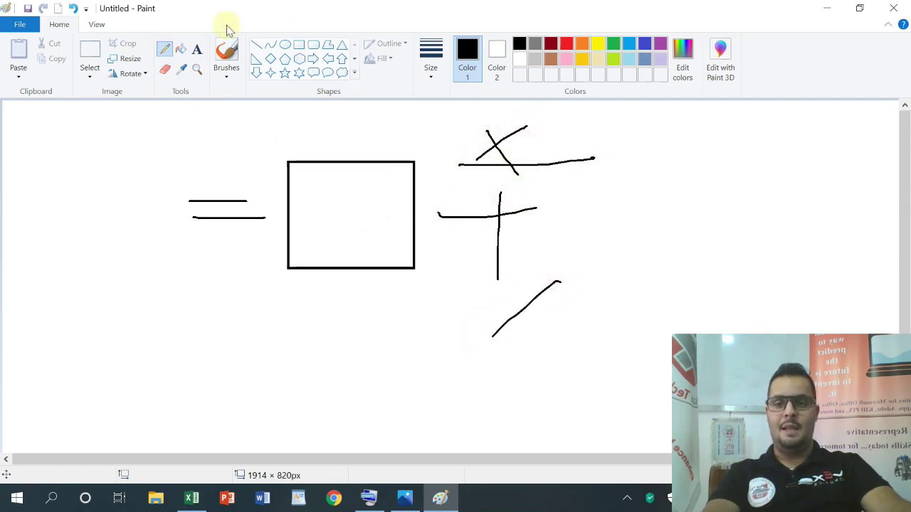
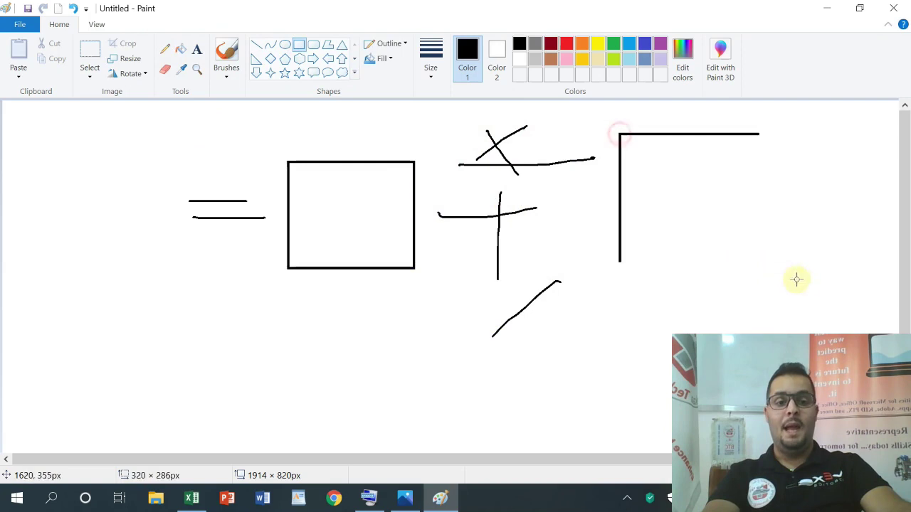
left_click_drag(716, 180, 716, 202)
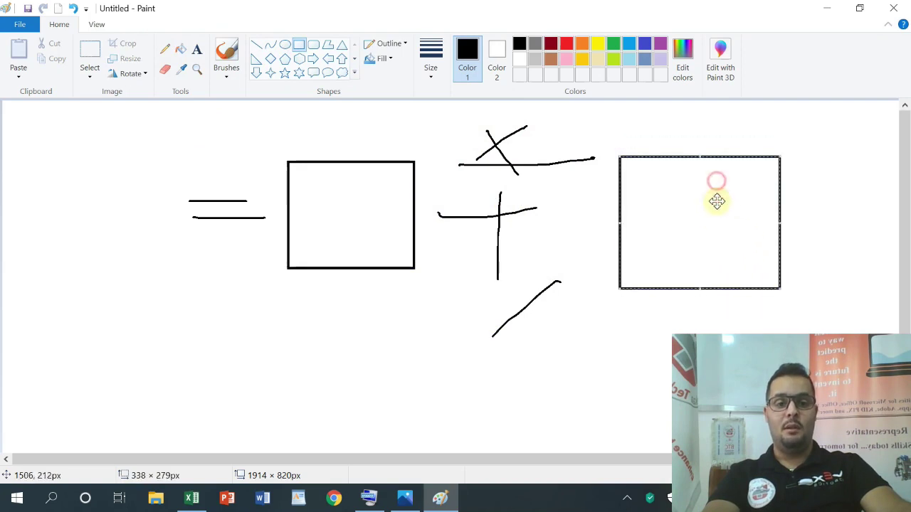
left_click(258, 418)
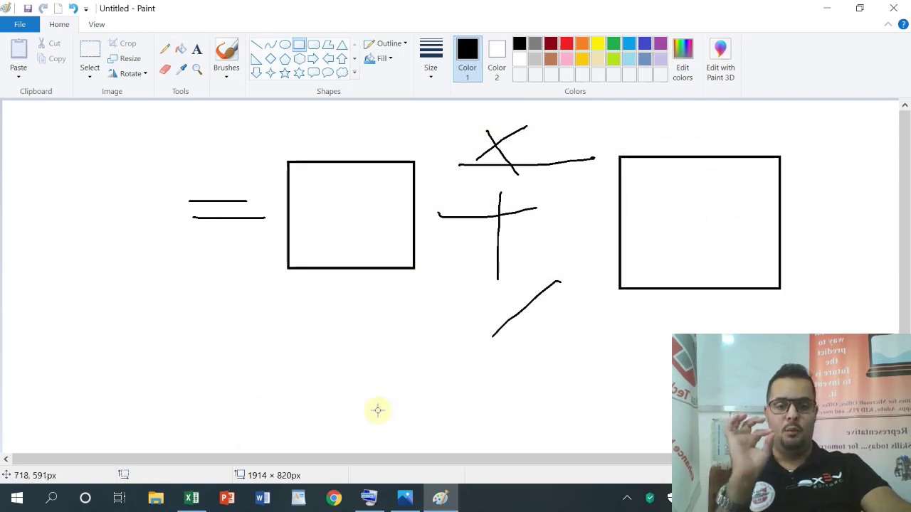
- Bring up the On-Screen Keyboard over the drawing and move it slightly upward
left_click(374, 500)
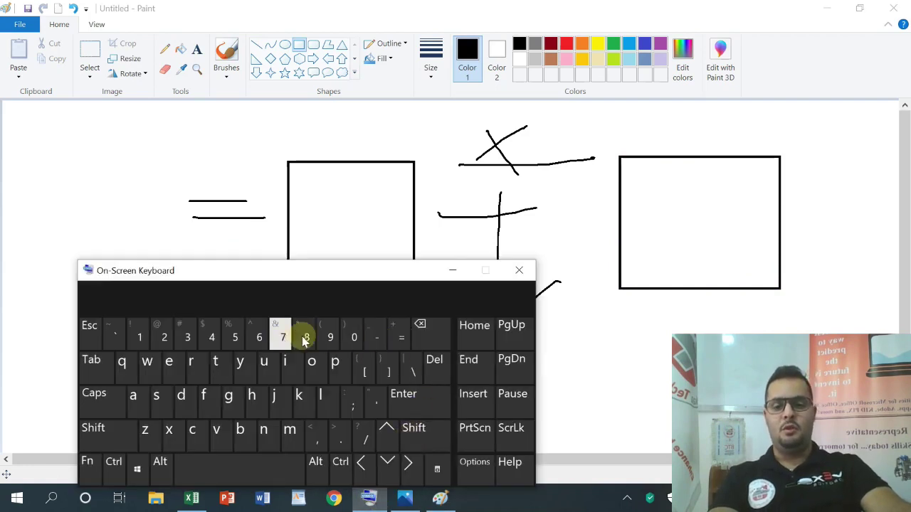
left_click(336, 274)
left_click_drag(339, 262, 350, 221)
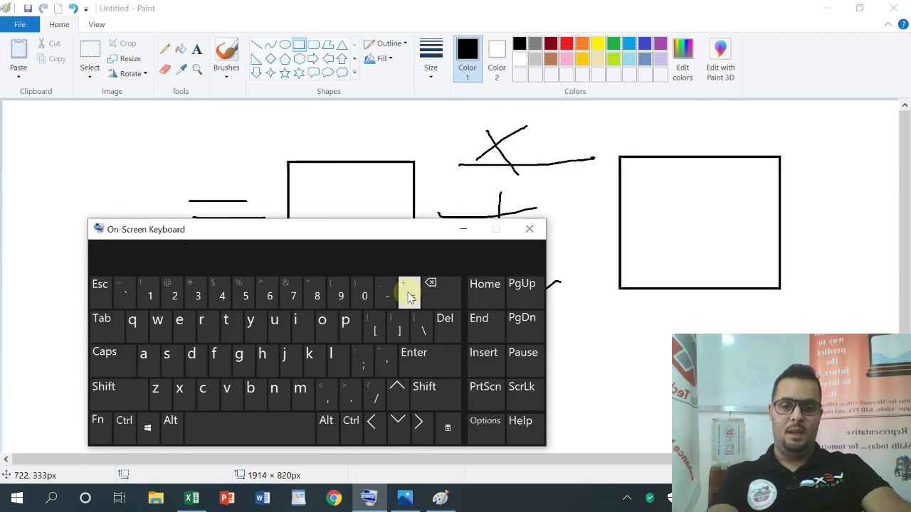
- Show the Shift symbols on the On-Screen Keyboard and minimize it to uncover the drawing
key("shift")
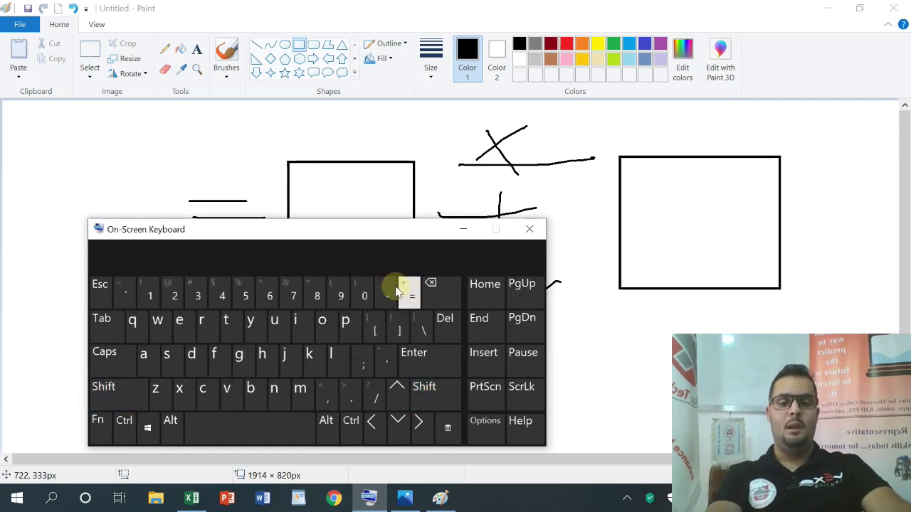
key("shift")
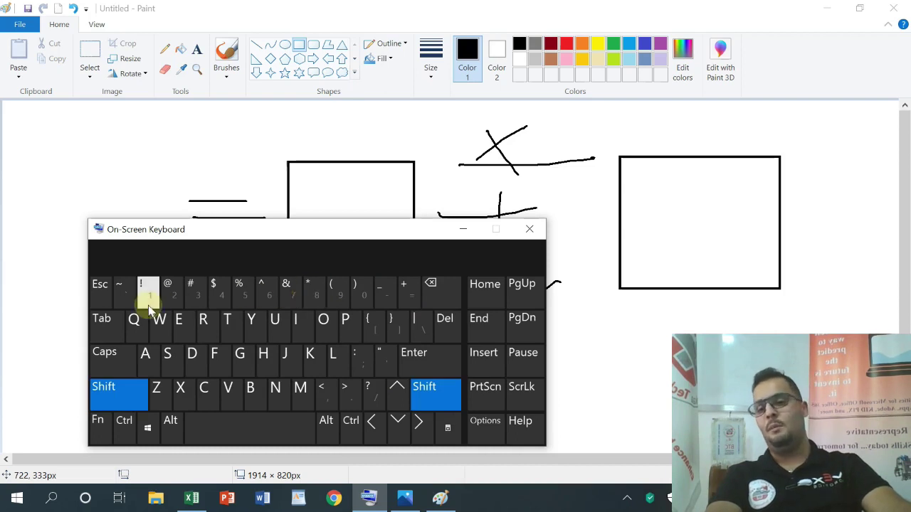
left_click(461, 229)
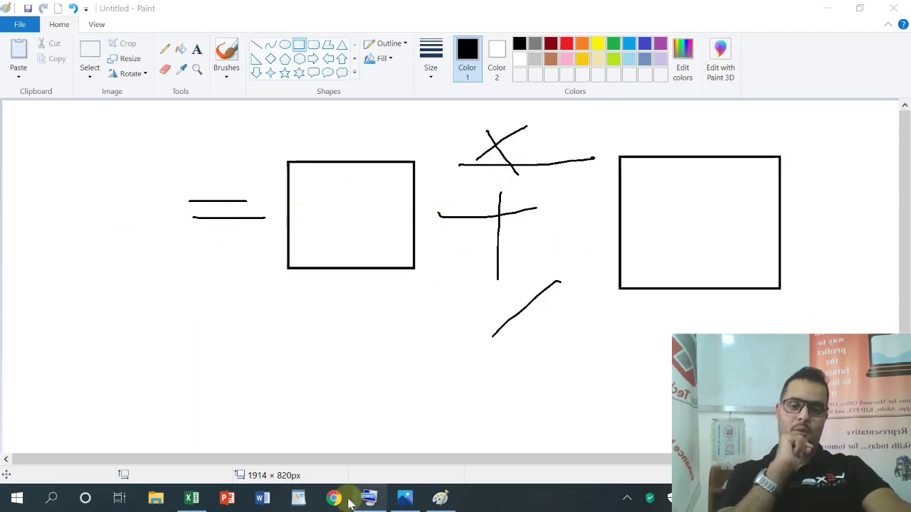
- Switch to the Activity One sheet in Excel and place the On-Screen Keyboard over its lower rows
left_click(192, 498)
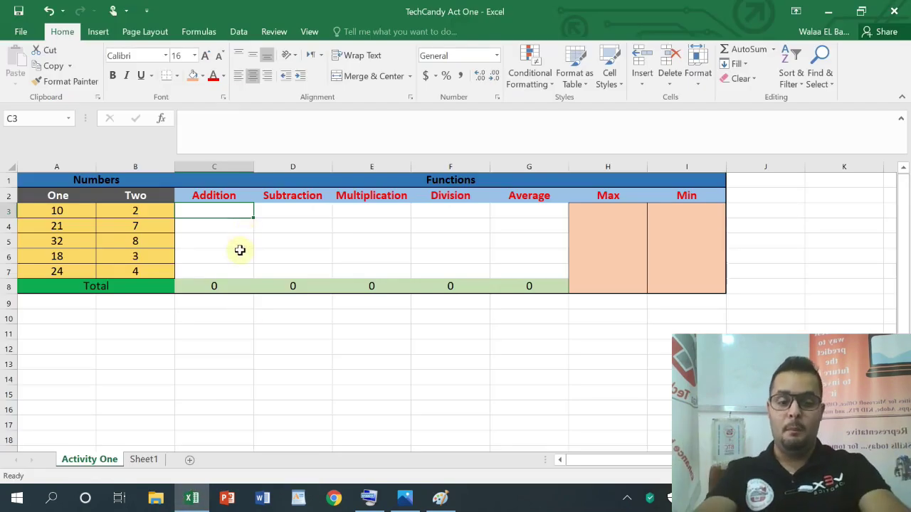
left_click(369, 498)
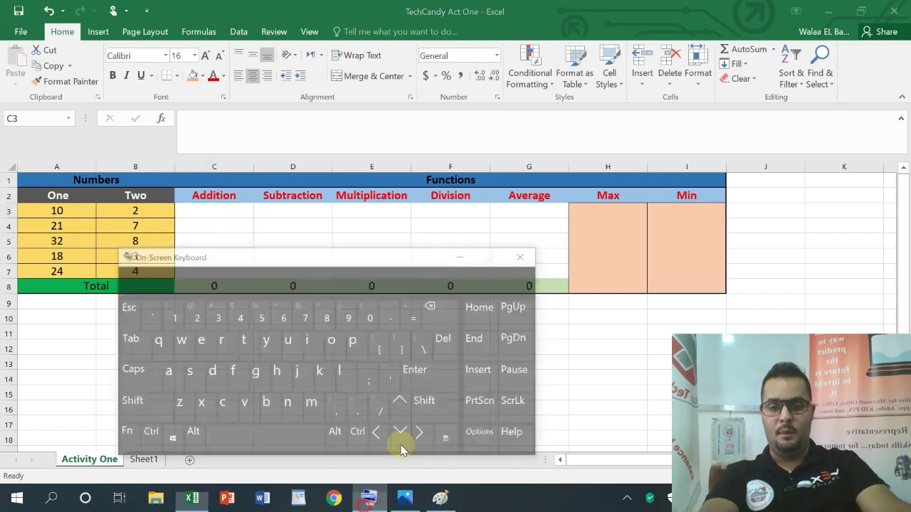
left_click_drag(318, 233, 324, 259)
- Enter the formula =A3+B2 in cell C3 of the Addition column
left_click(228, 214)
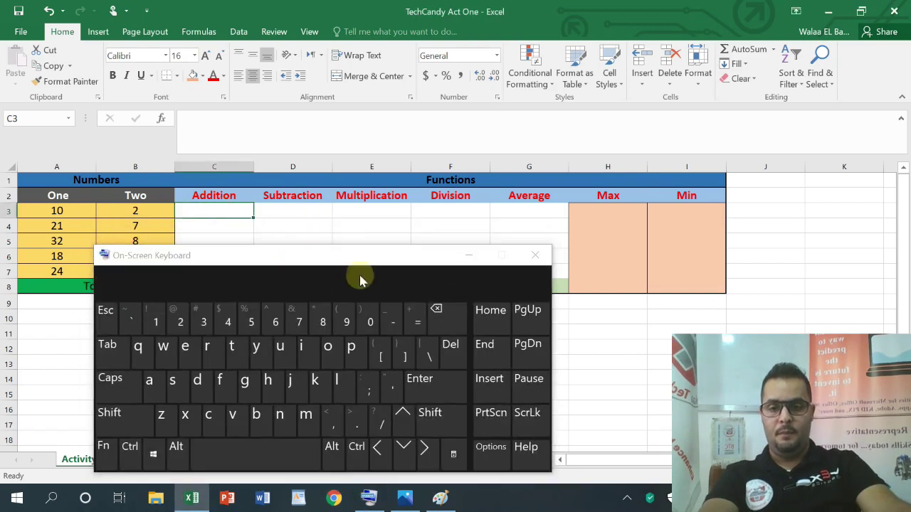
left_click(409, 313)
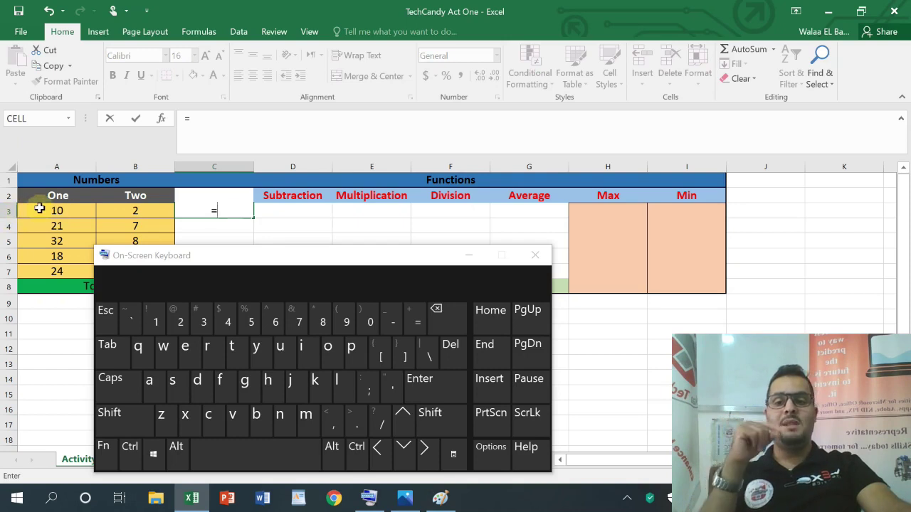
left_click(45, 207)
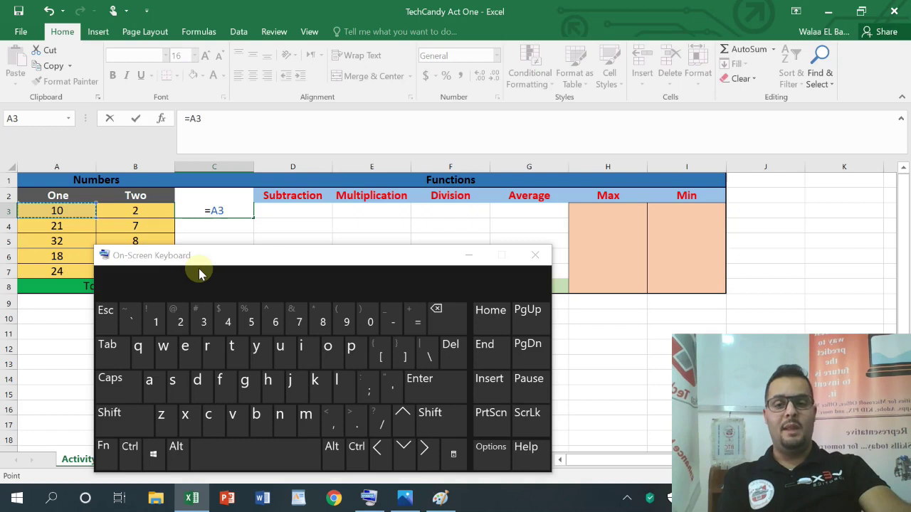
left_click(135, 419)
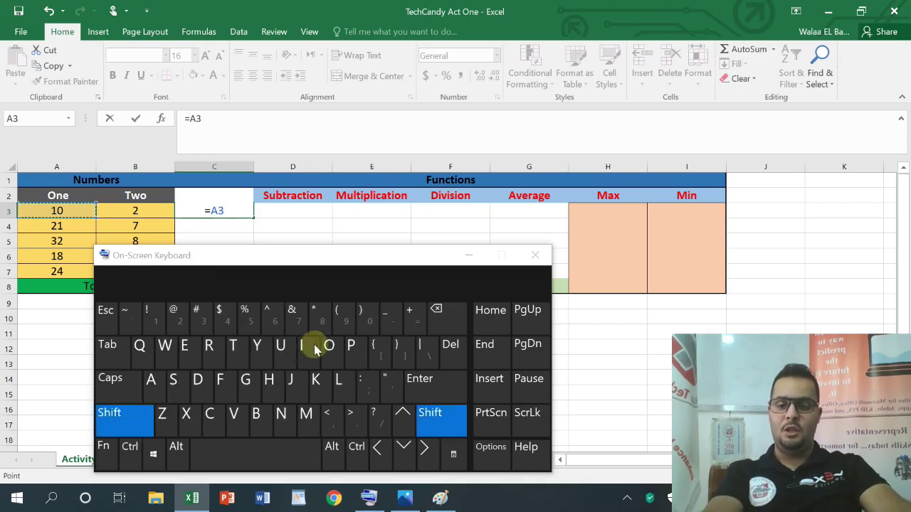
left_click(413, 322)
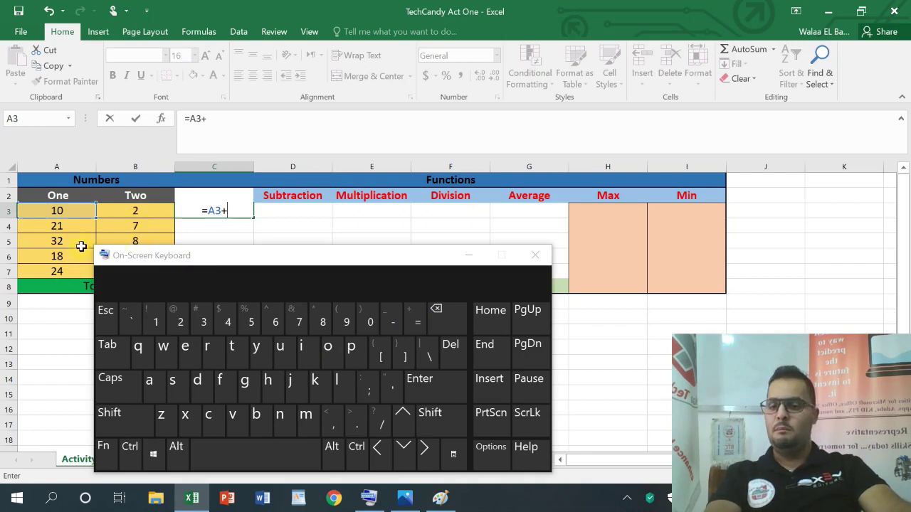
type("B2")
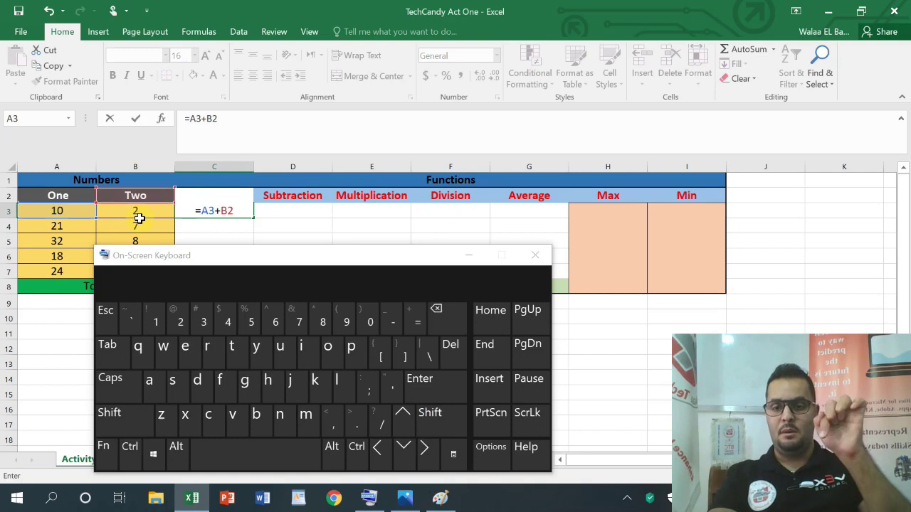
left_click(421, 392)
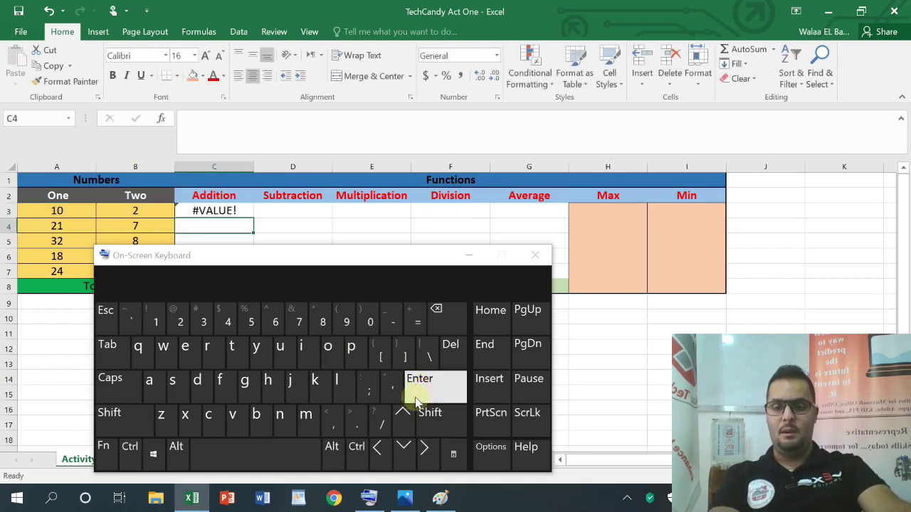
- Correct the Addition formula in C3 to =A3+B3
left_click(212, 211)
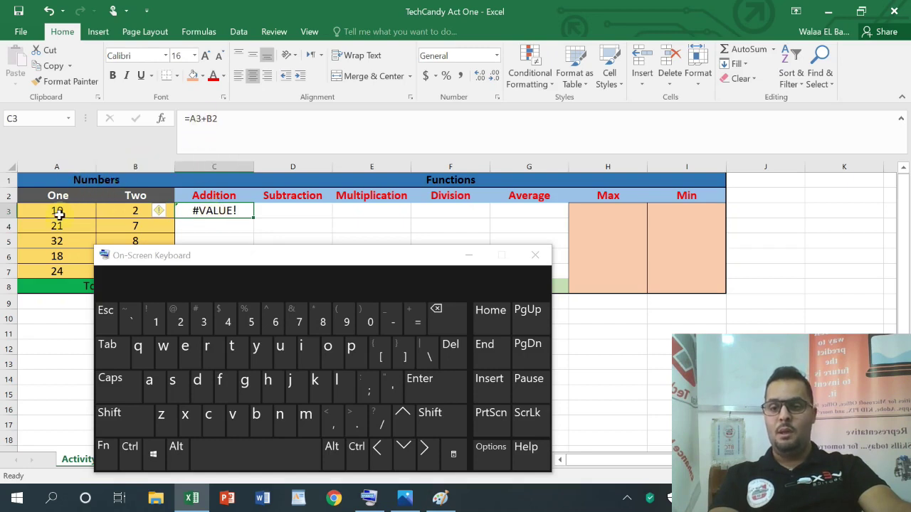
left_click(222, 127)
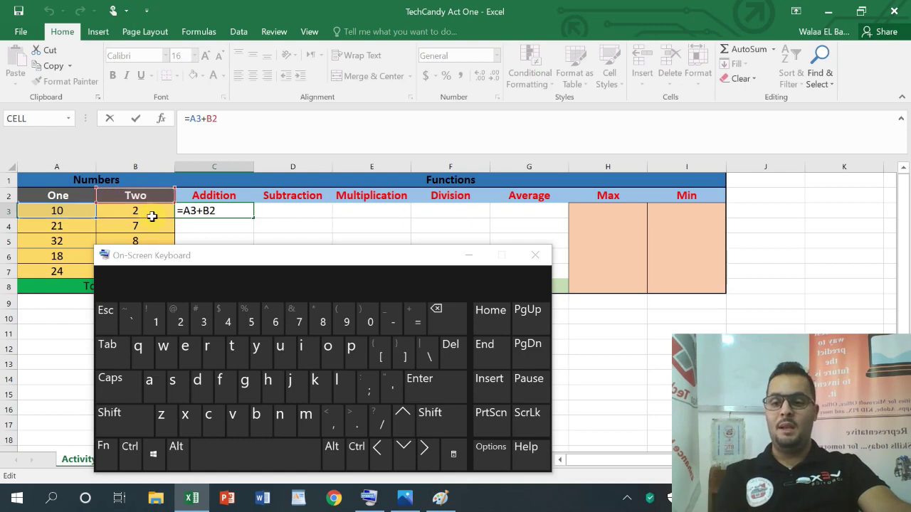
key("BackSpace")
type("3")
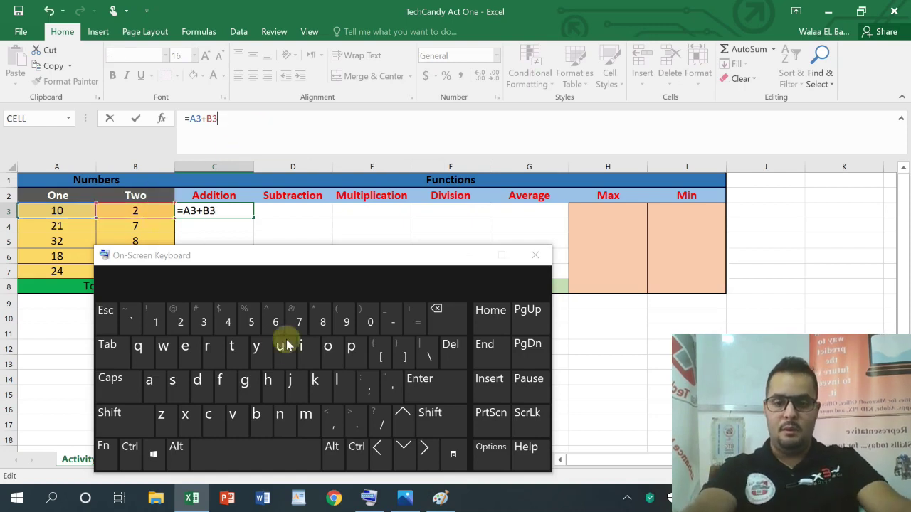
left_click(419, 381)
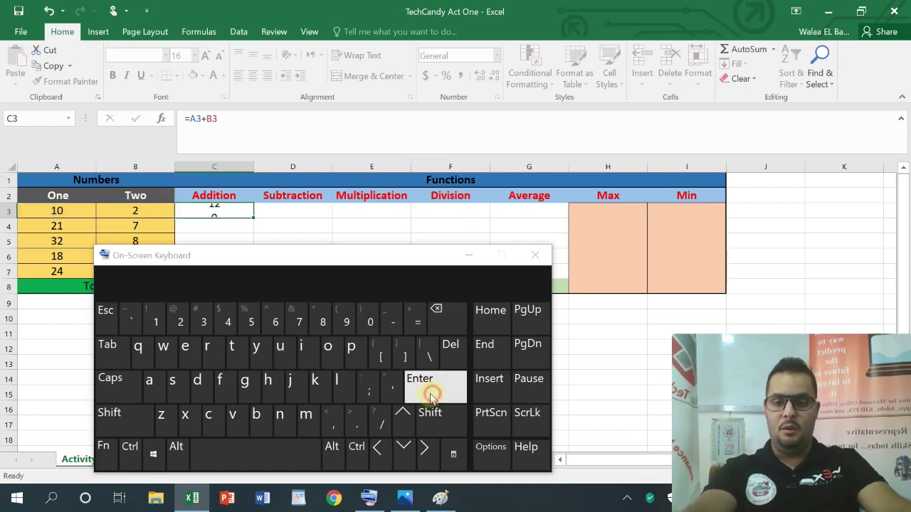
left_click(244, 206)
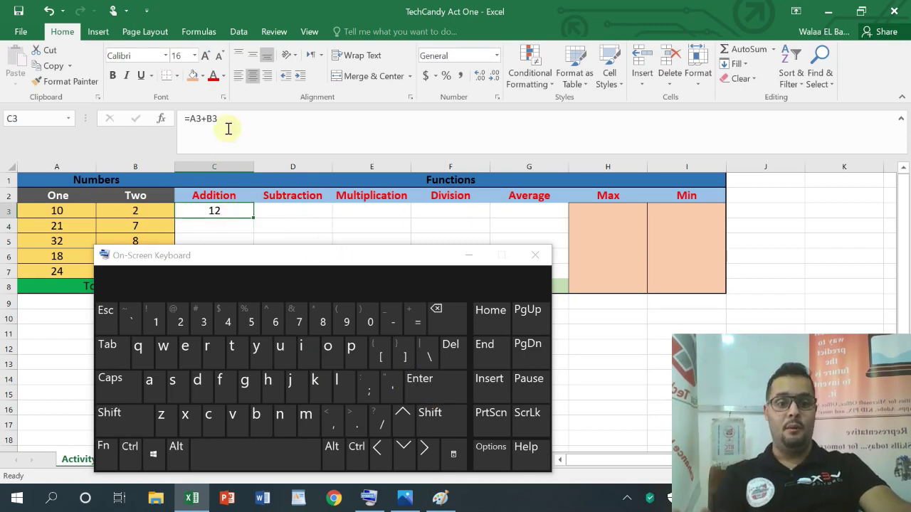
- Enter the formula =A3-B3 in cell D3 of the Subtraction column
left_click(285, 213)
type("a")
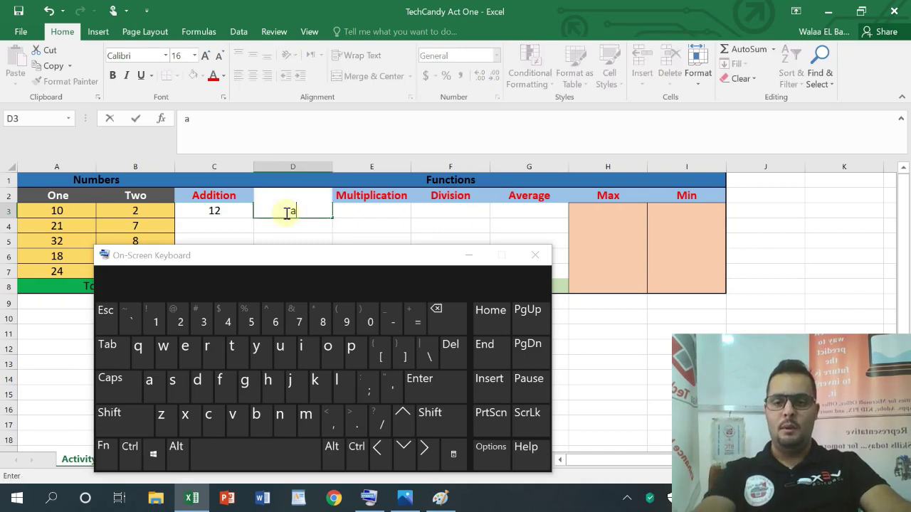
type("=")
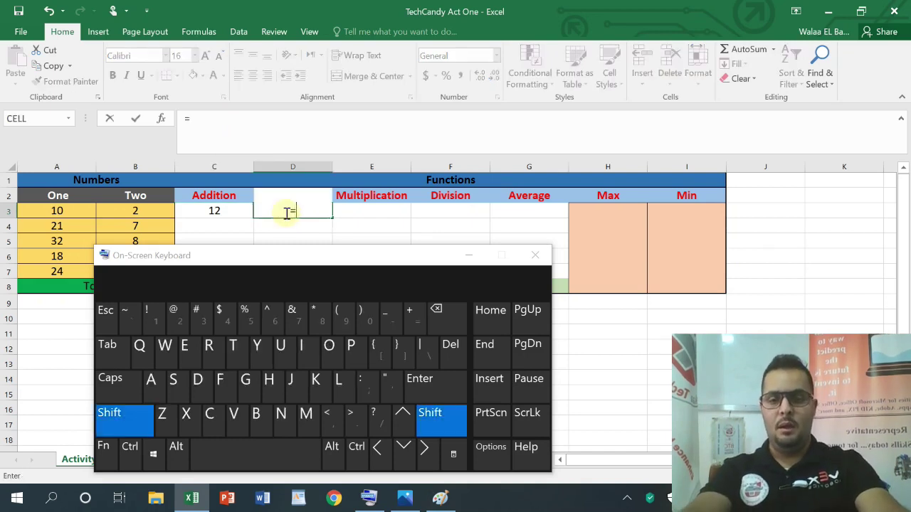
left_click(57, 211)
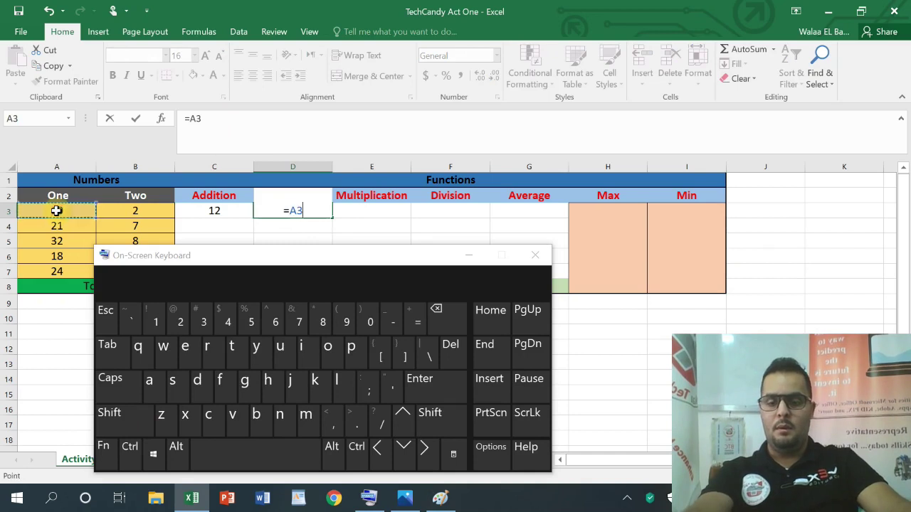
left_click(393, 322)
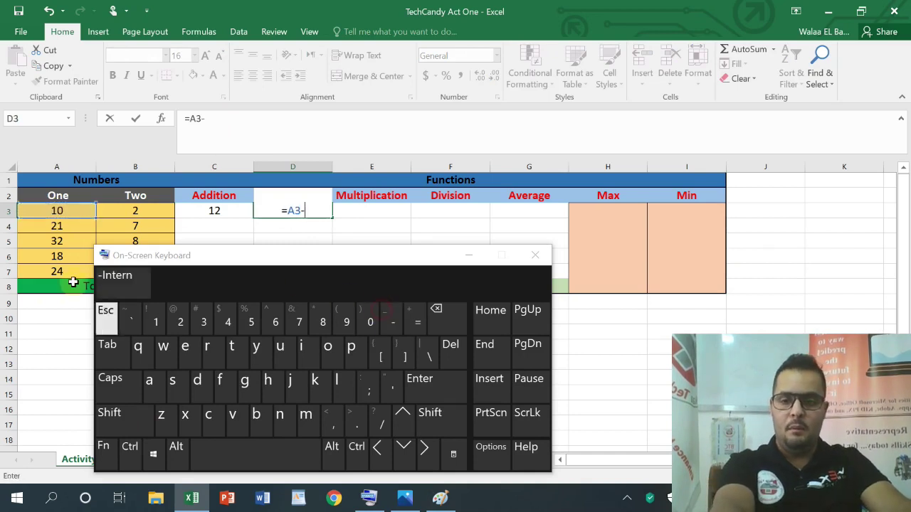
left_click(110, 212)
key("Return")
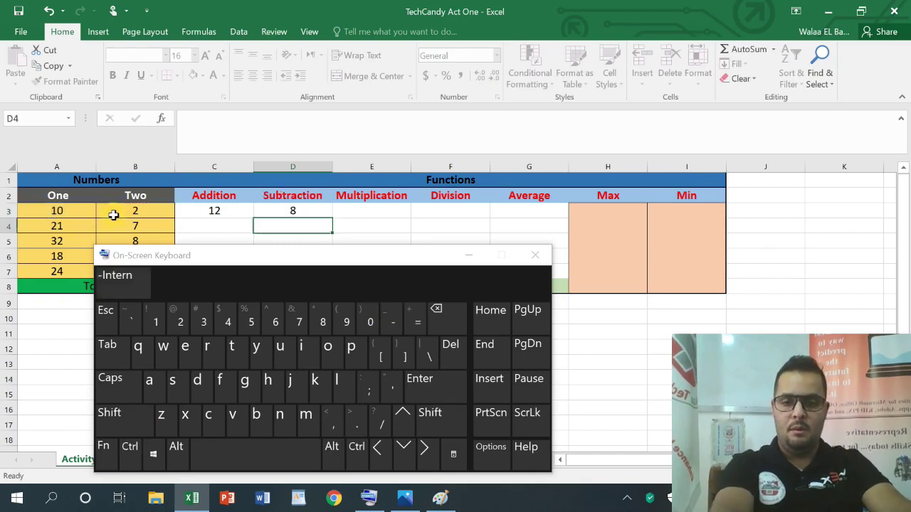
- Enter the formula =A3*B3 in cell E3 of the Multiplication column
left_click(345, 212)
left_click(418, 320)
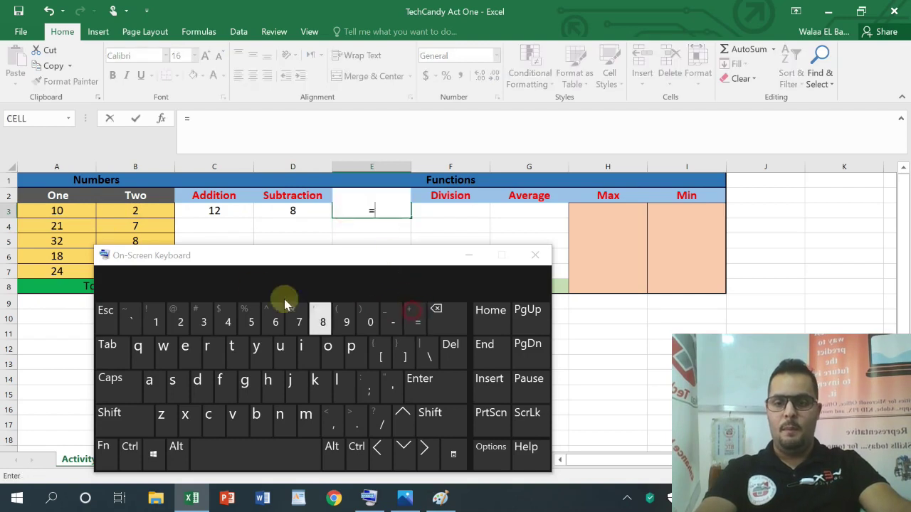
left_click(72, 212)
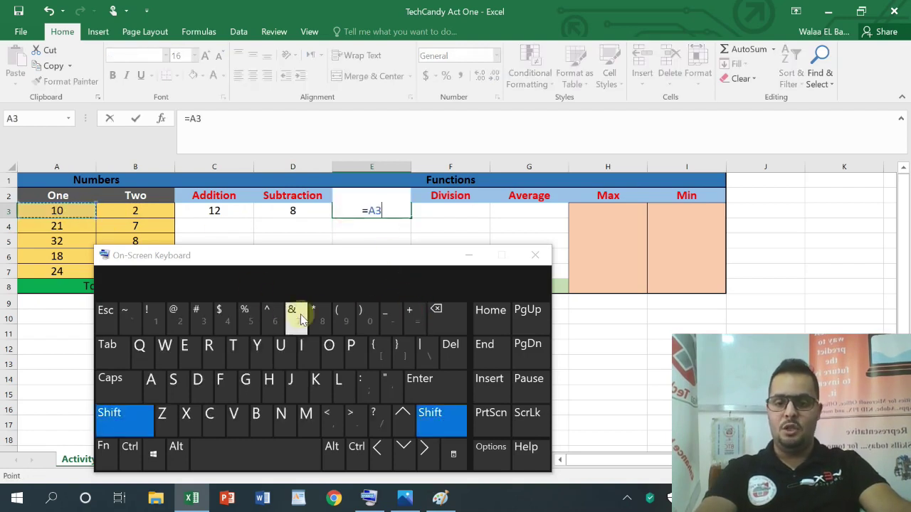
left_click(321, 318, "shift")
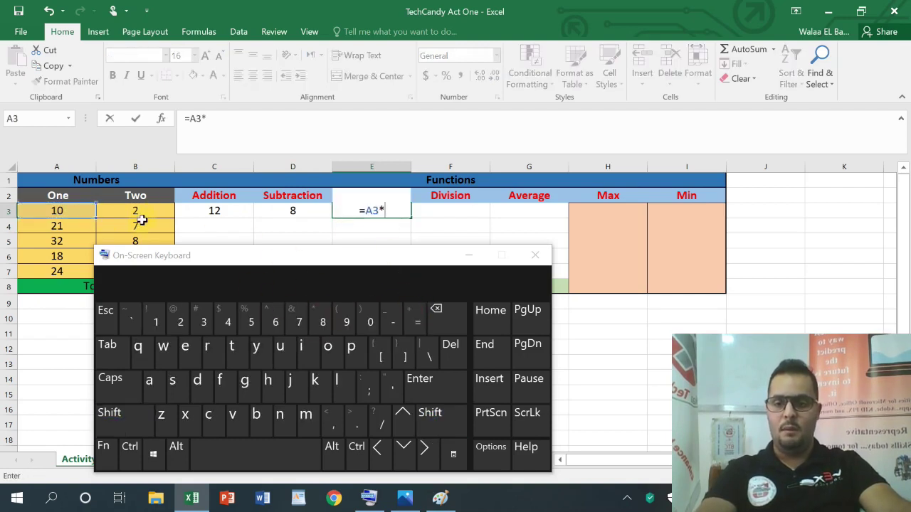
left_click(142, 218)
left_click(441, 384)
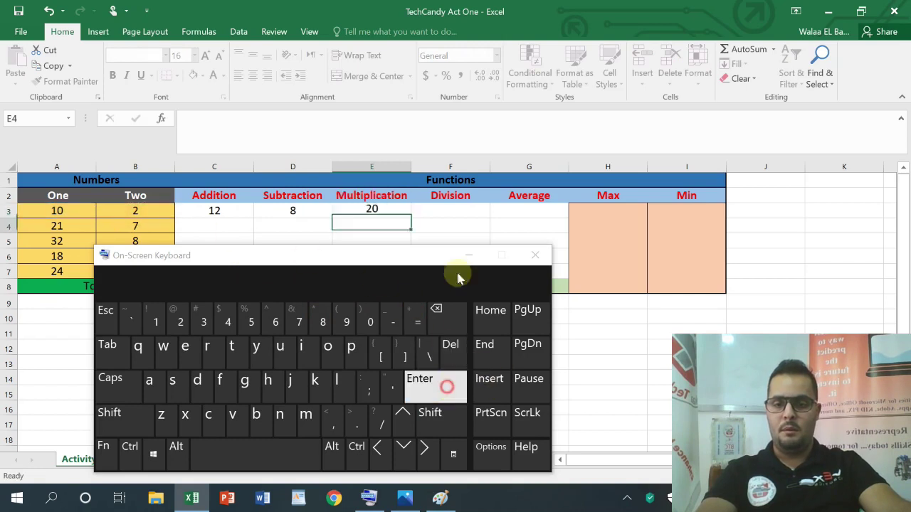
- Enter the formula =A3/B3 in cell F3 of the Division column
left_click(464, 213)
left_click(417, 317)
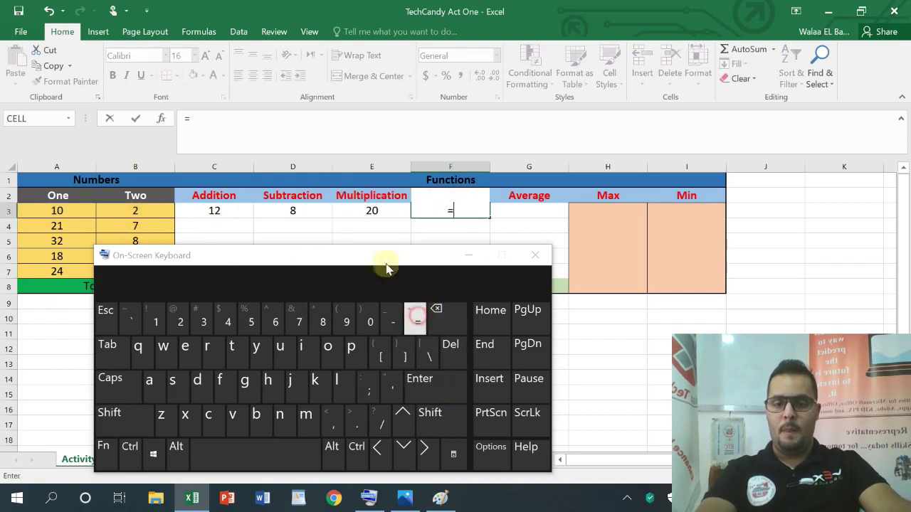
left_click(78, 213)
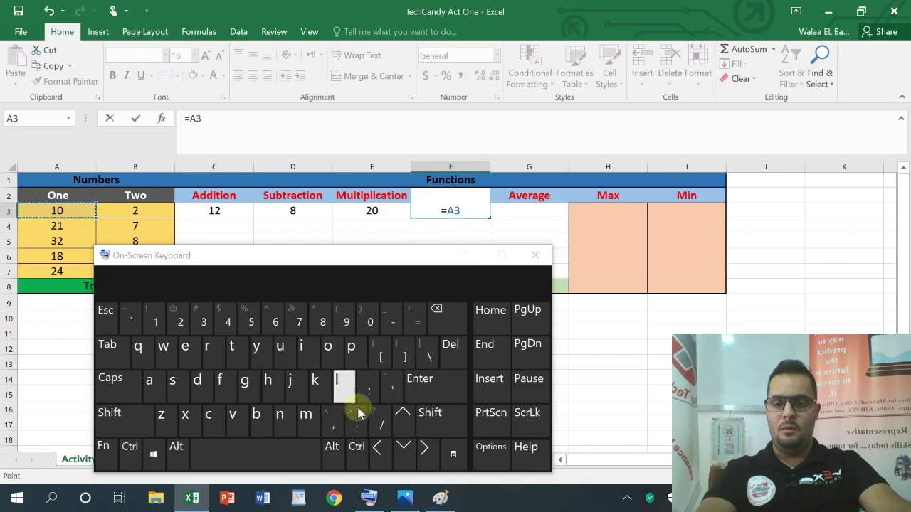
left_click(382, 427)
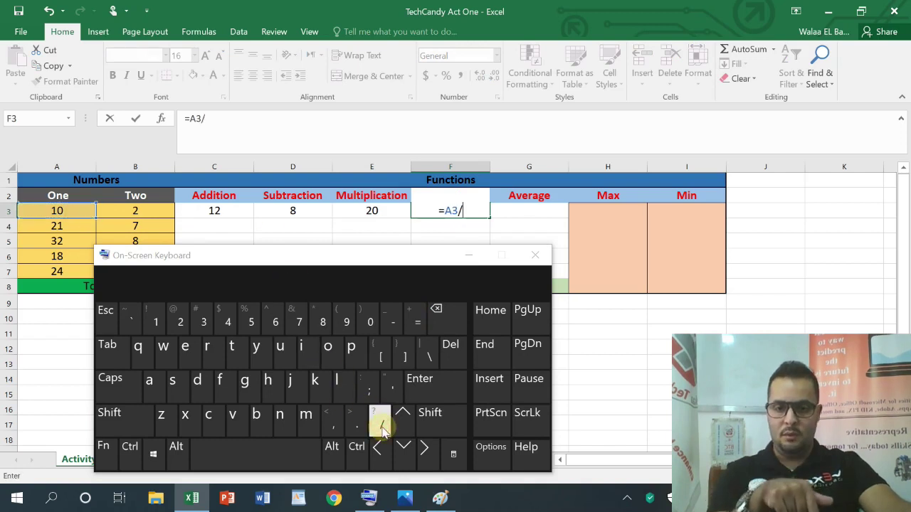
left_click(156, 213)
key("Return")
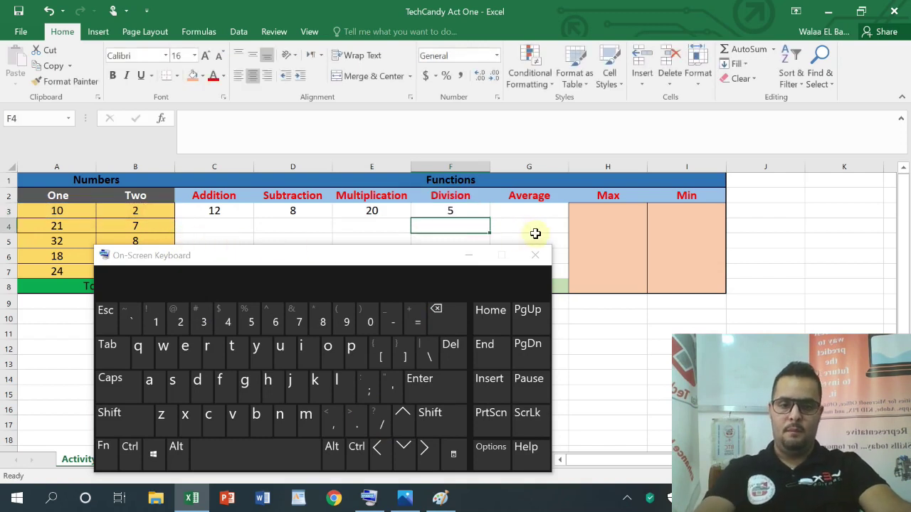
- Enter the formula =(A3+B3)/2 in cell G3 of the Average column
left_click(527, 213)
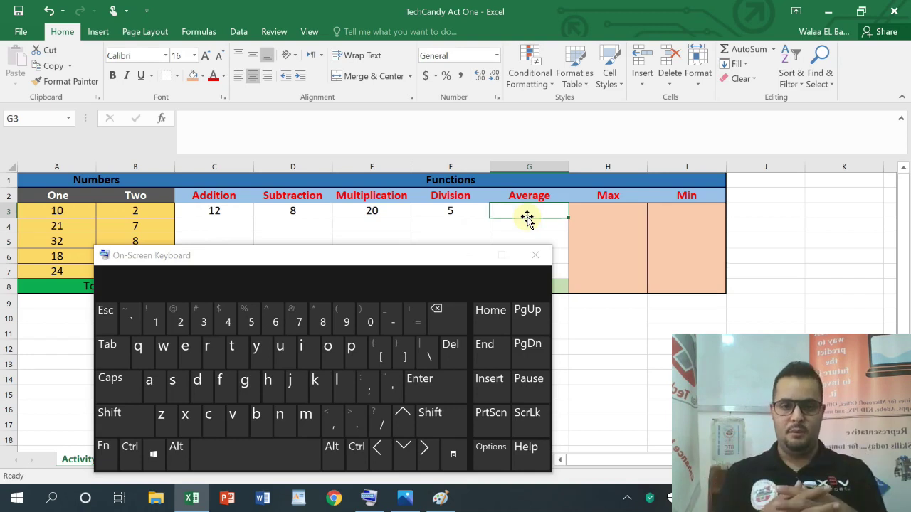
left_click(213, 211)
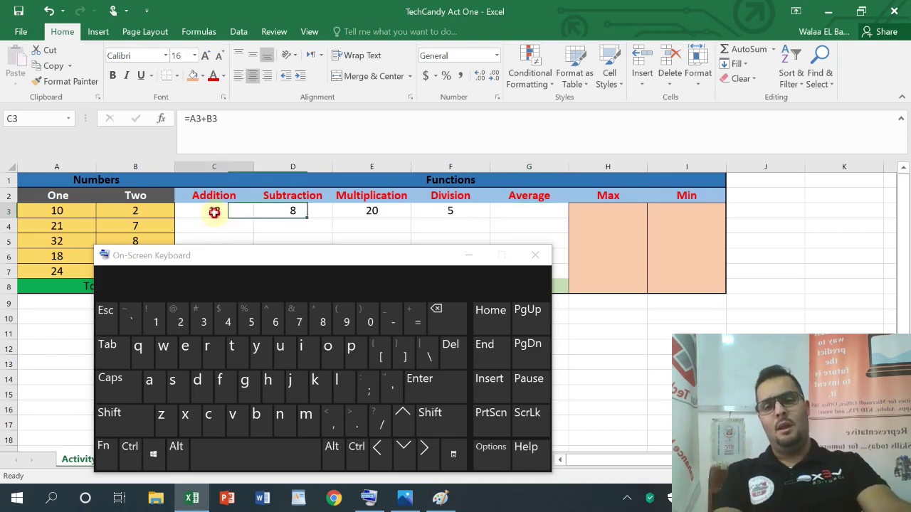
left_click(507, 208)
type("=")
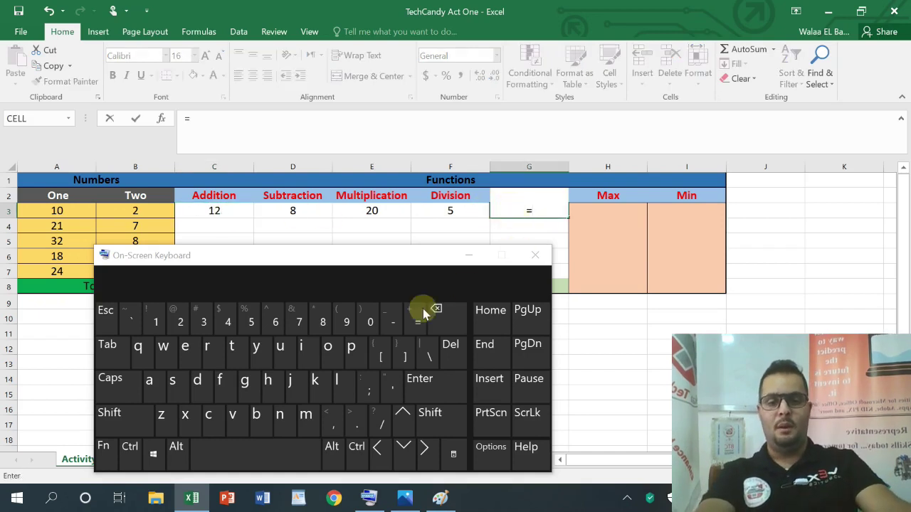
key("shift")
left_click(344, 323)
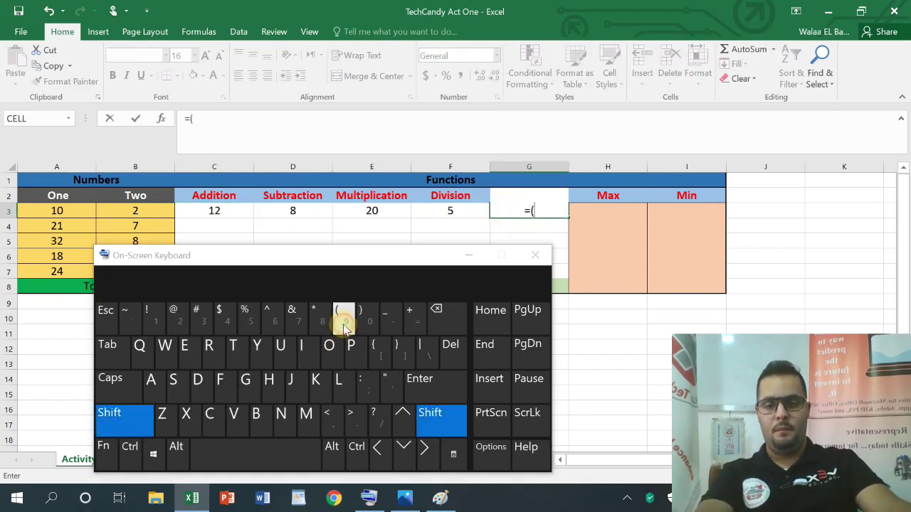
key("shift")
type("A")
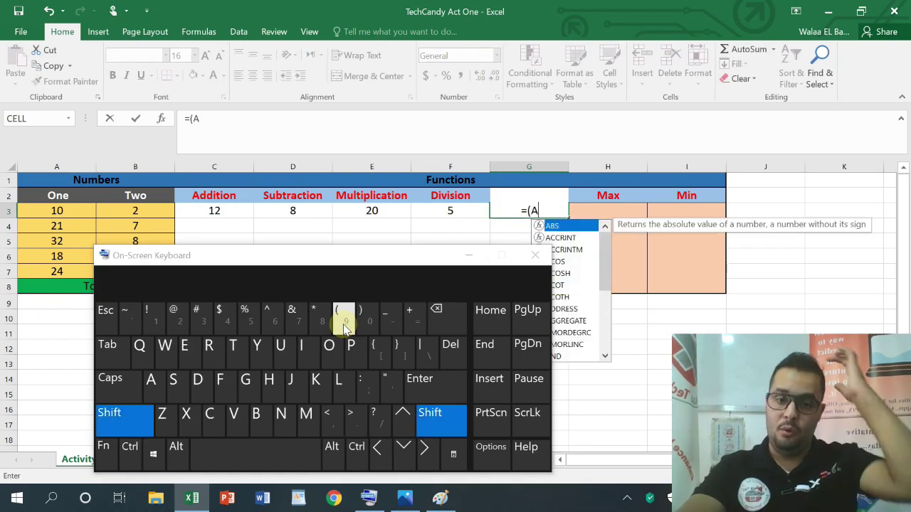
type("3+")
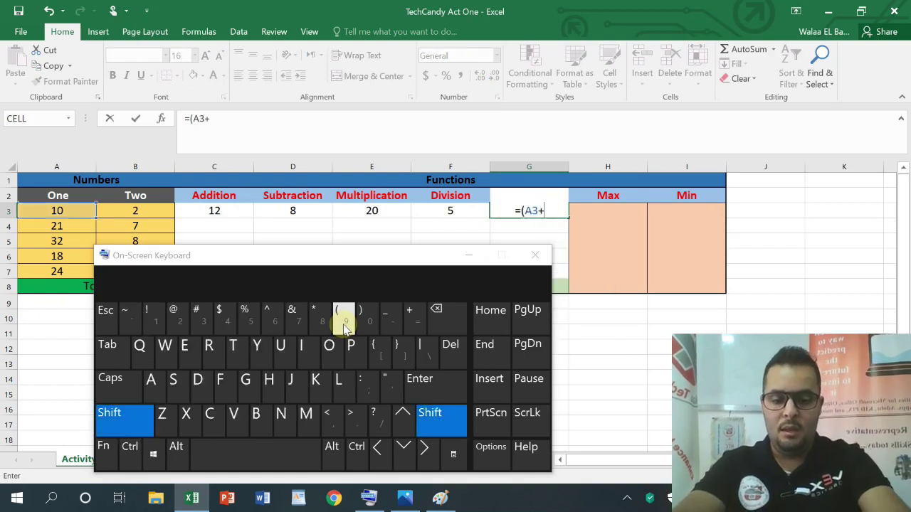
type("B3)/2")
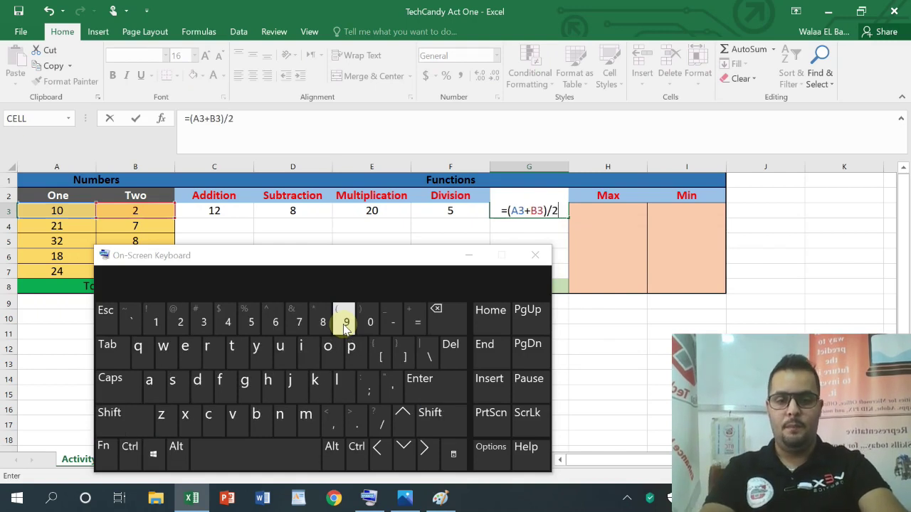
key("Return")
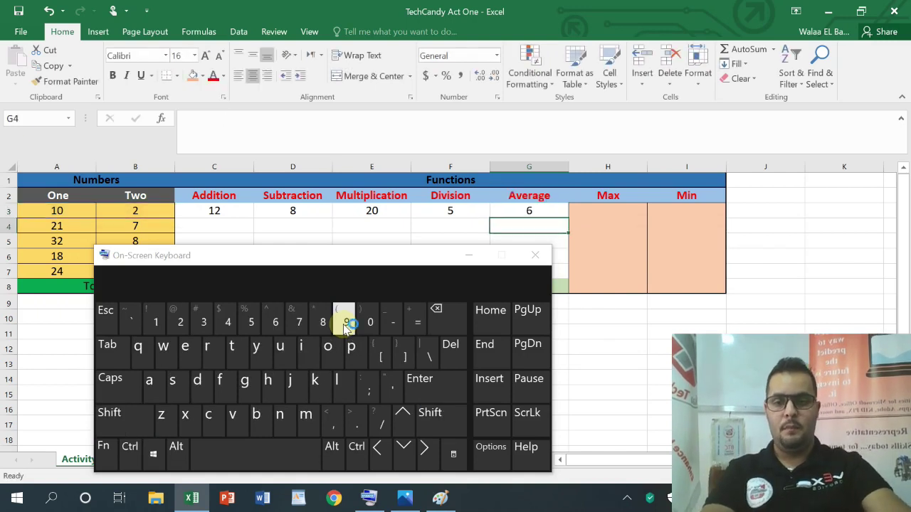
- Review the Average and Addition formulas in row 3, and move the On-Screen Keyboard clear of the table
left_click(527, 211)
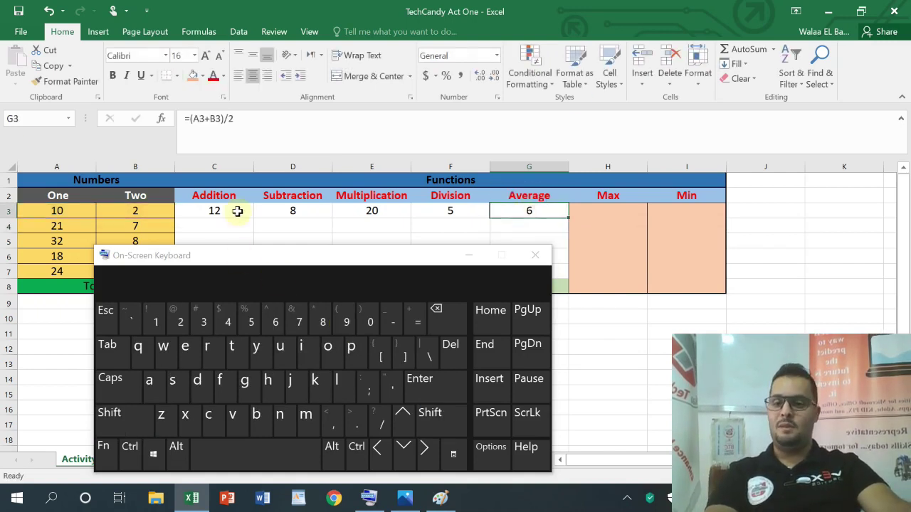
left_click(215, 211)
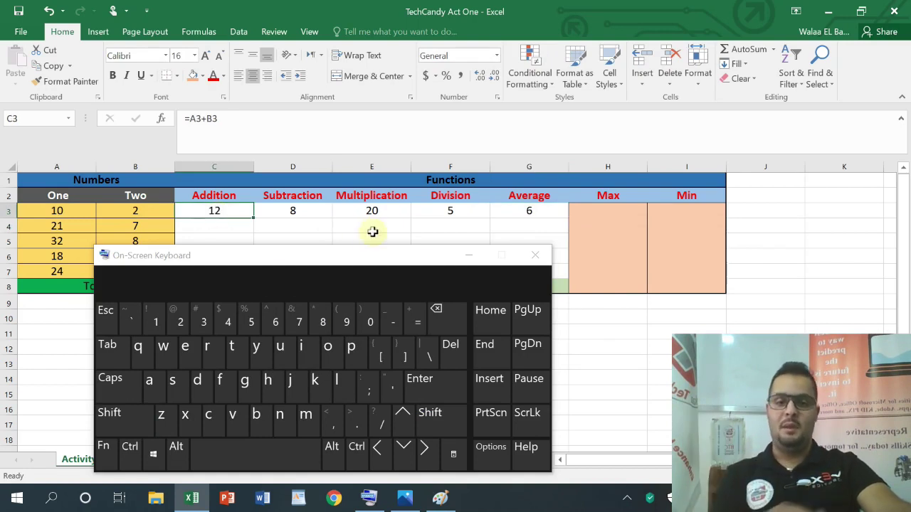
left_click(496, 225)
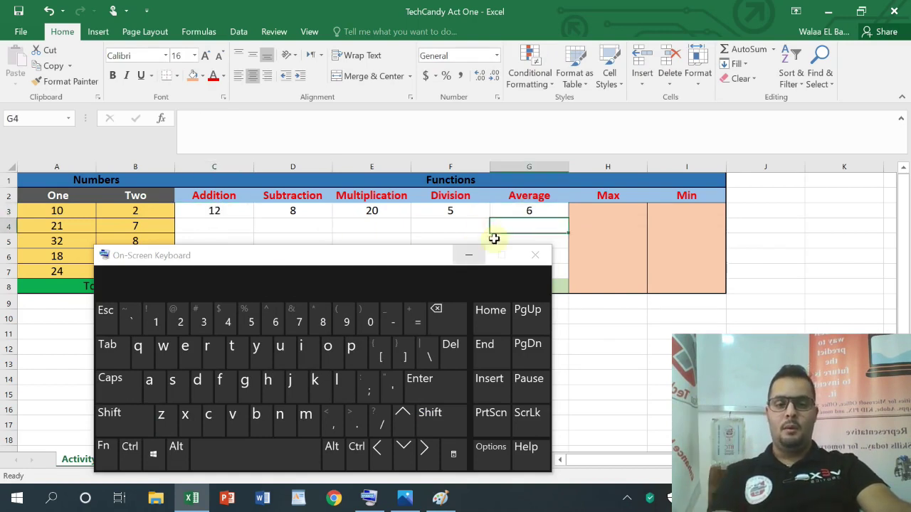
left_click_drag(345, 257, 522, 336)
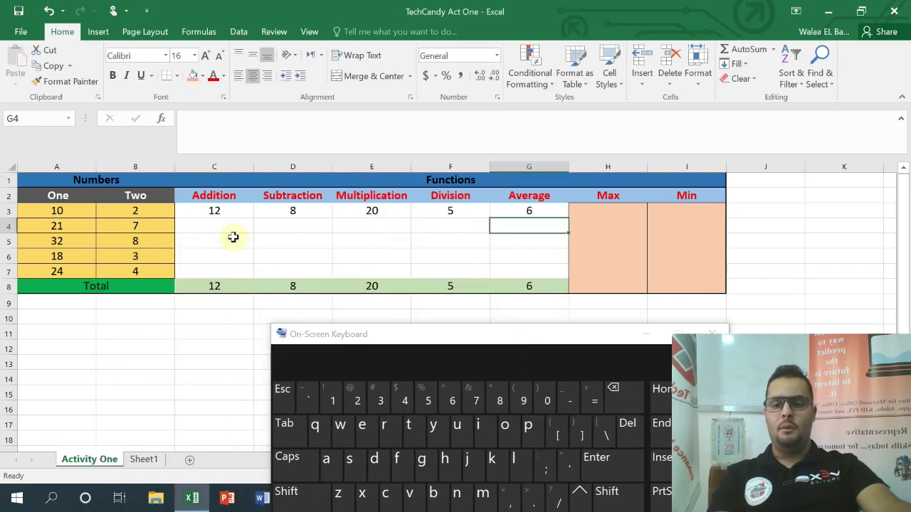
- Examine the Addition column's cells from C2 down to C7
left_click(220, 196)
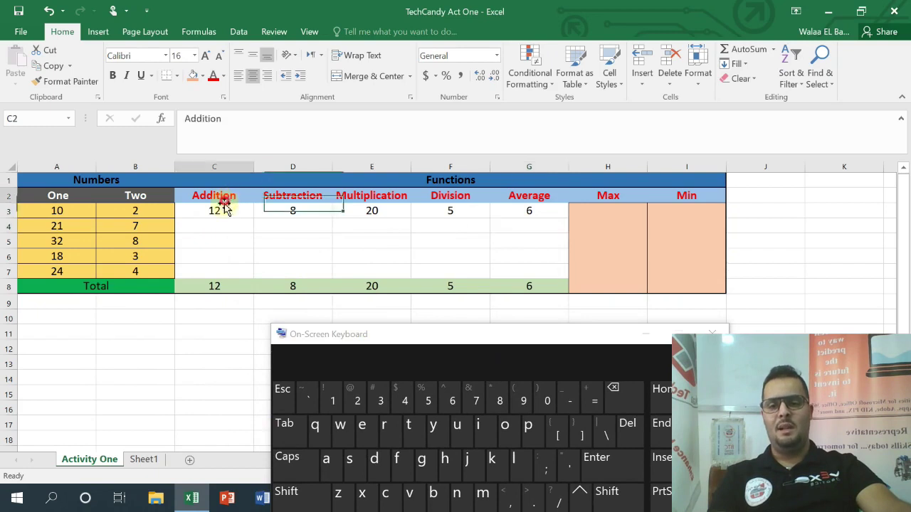
left_click(224, 211)
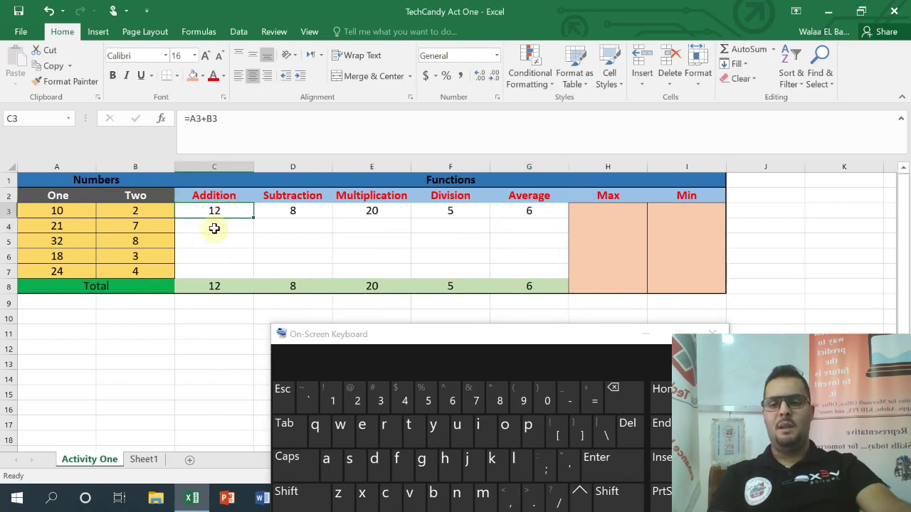
left_click(214, 228)
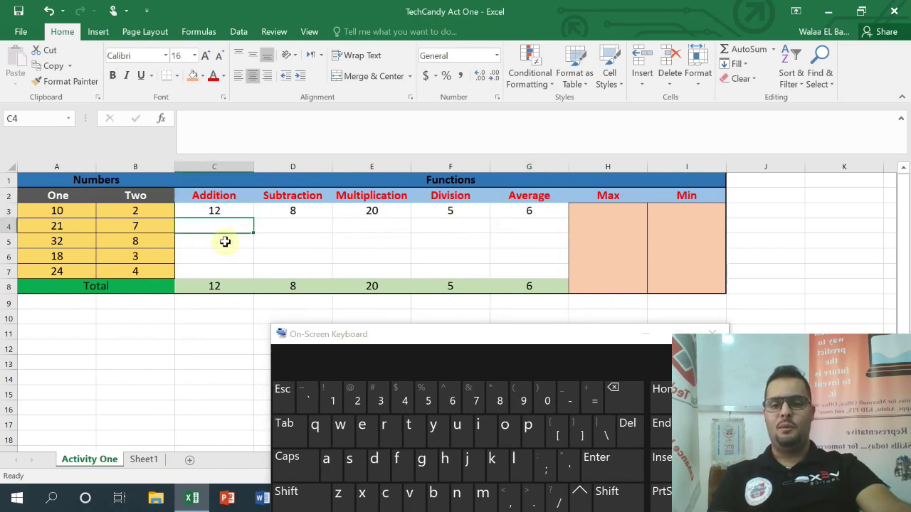
left_click(225, 242)
left_click(229, 258)
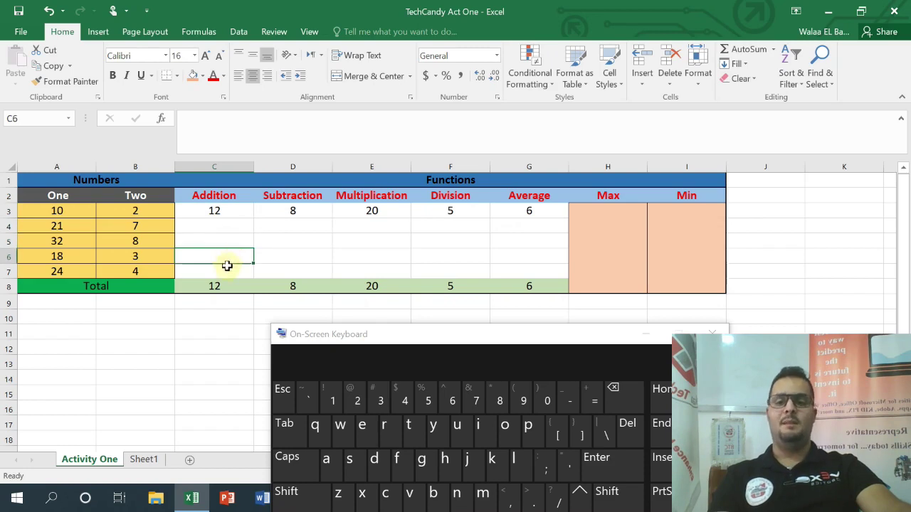
left_click(221, 274)
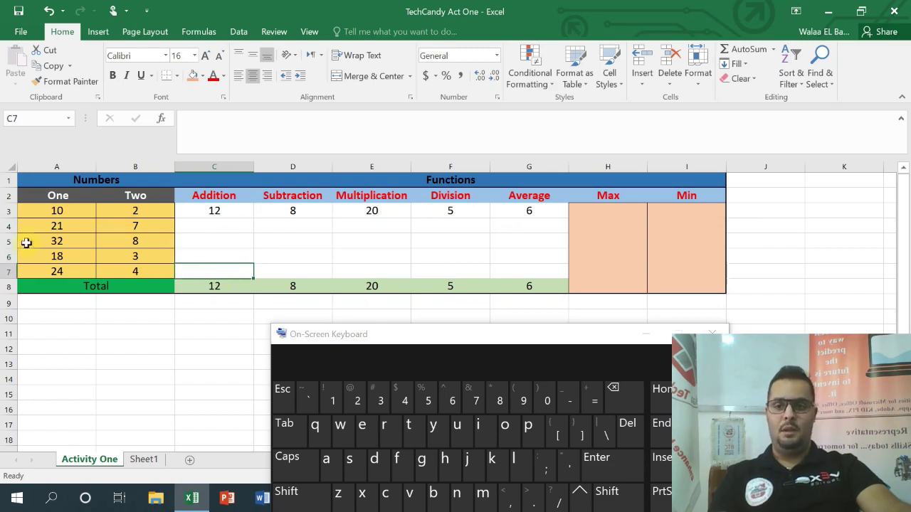
- Move the Addition formula from C3 to B12 and return it to C3
left_click(199, 213)
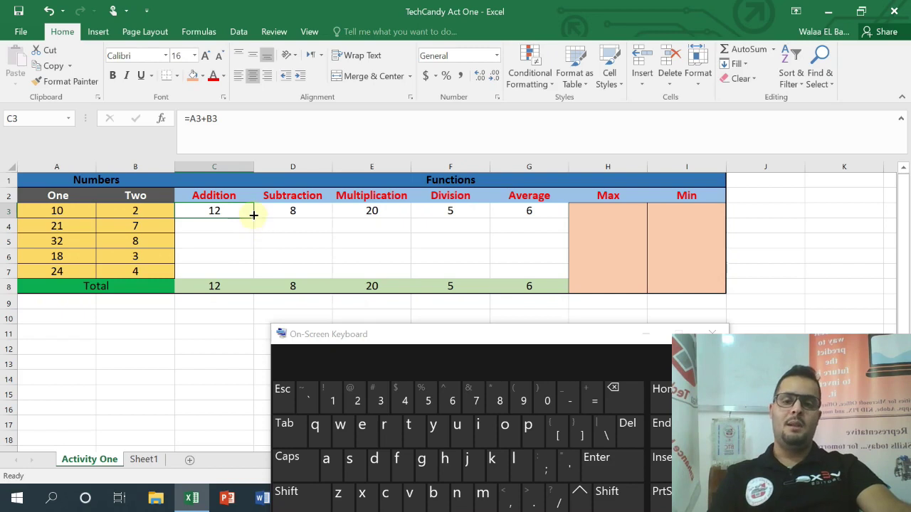
left_click(234, 226)
left_click(236, 210)
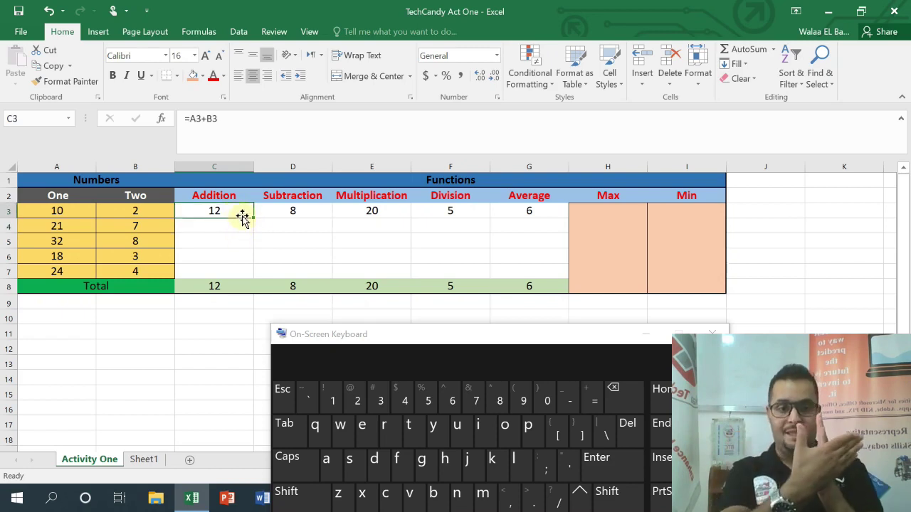
left_click_drag(242, 217, 164, 353)
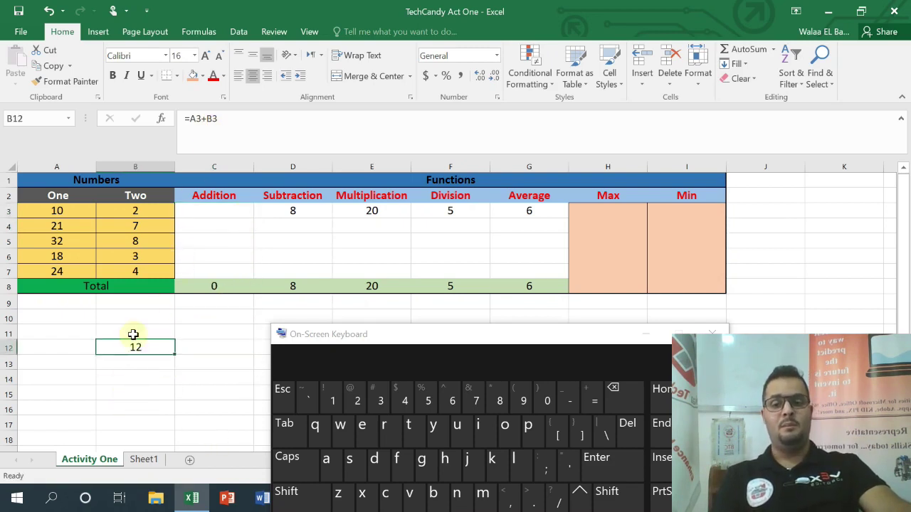
left_click_drag(133, 343, 223, 210)
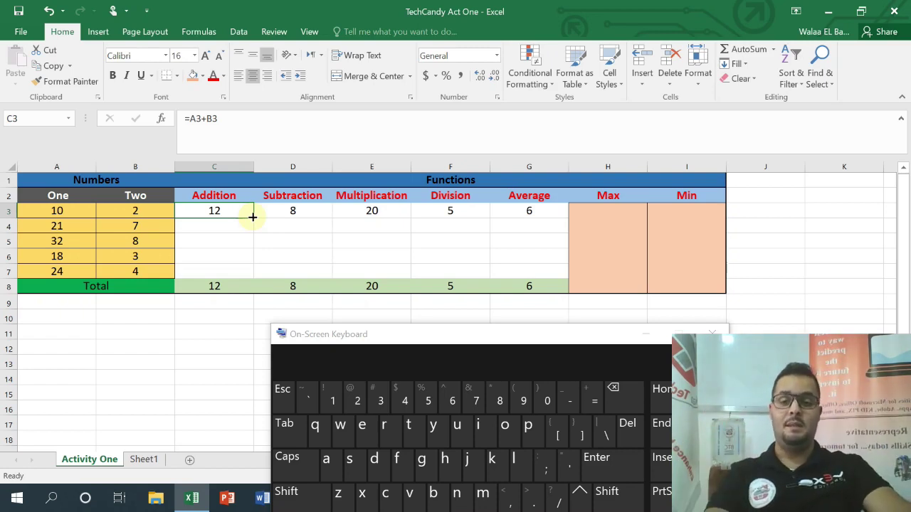
- Fill the Addition formula from C3 down to C7
left_click_drag(252, 217, 247, 279)
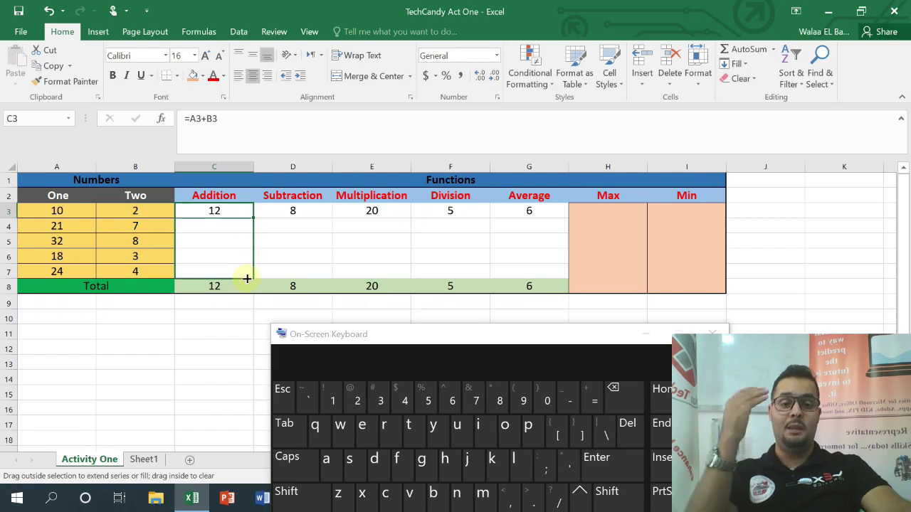
left_click_drag(247, 279, 244, 279)
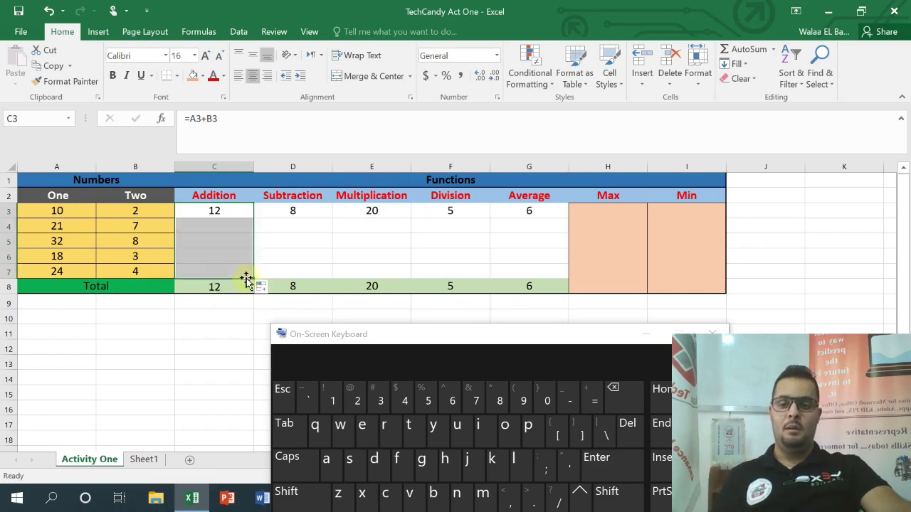
left_click(214, 343)
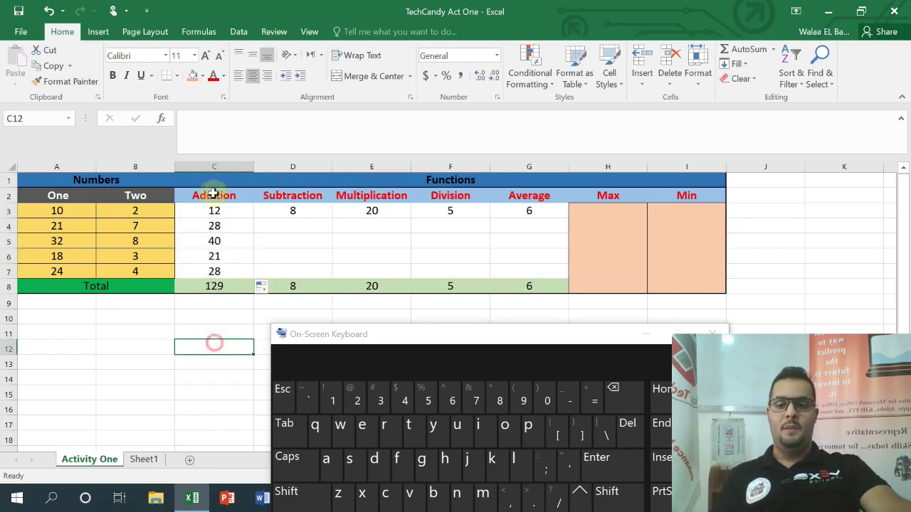
- Check the cell references of the copied Addition formulas in C3 through C7
left_click(214, 209)
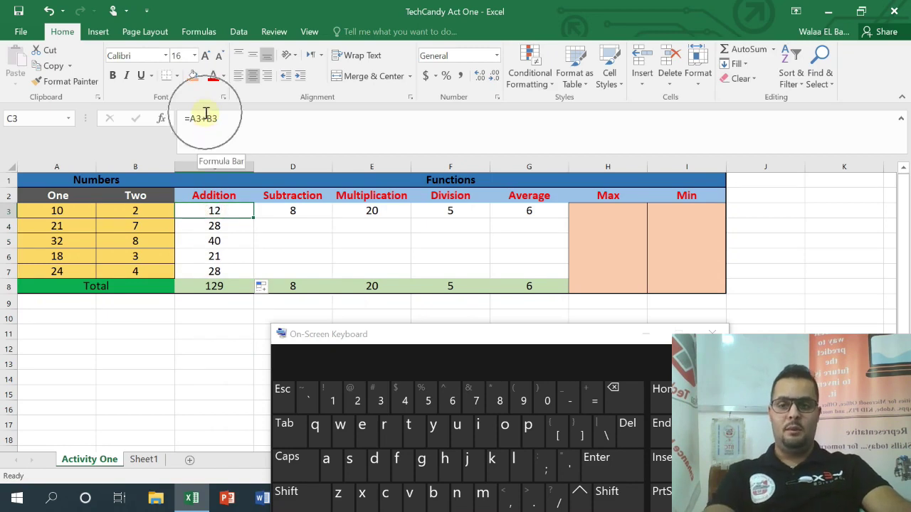
key("Down")
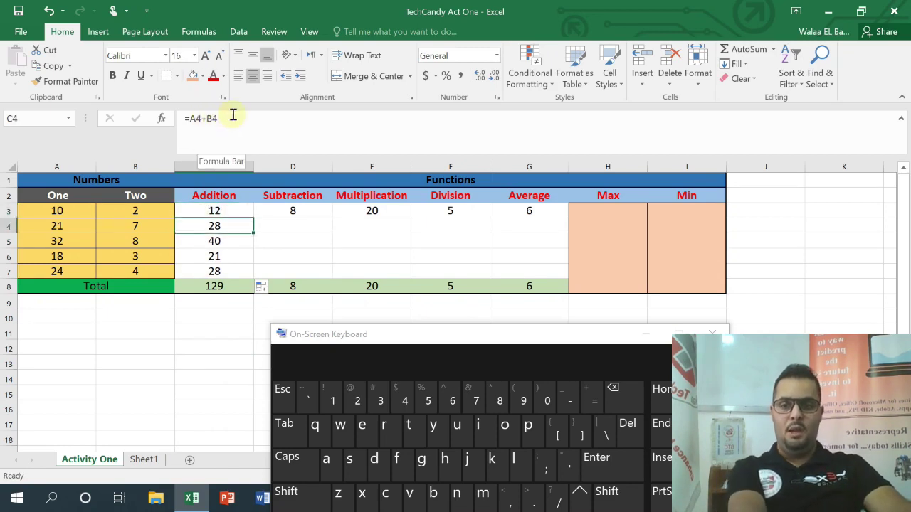
key("Down")
key("Down")
key("Down")
key("Down")
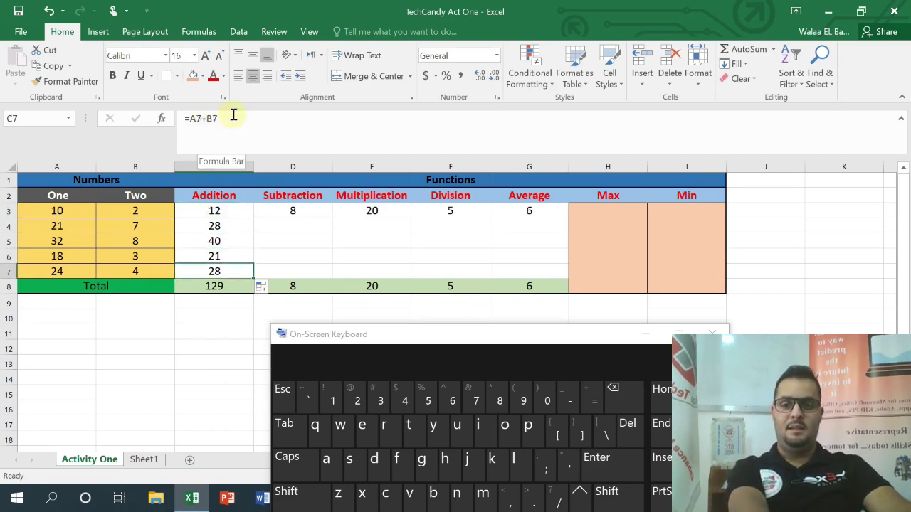
left_click(214, 274)
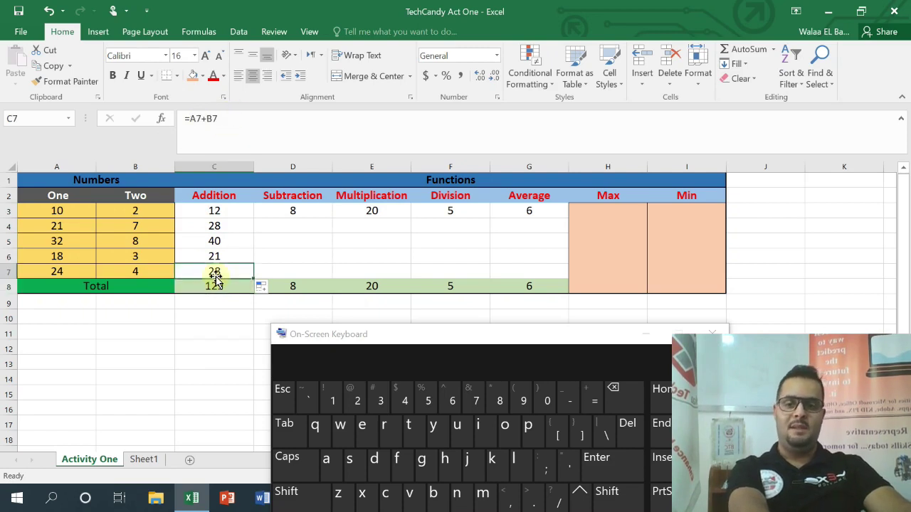
- Fill the Subtraction formula from D3 down to D7
left_click(292, 214)
left_click_drag(331, 218, 329, 274)
- Fill the Multiplication formula from E3 past the Total row down to E13, and inspect the copy in E10
left_click(388, 208)
left_click_drag(410, 219, 614, 324)
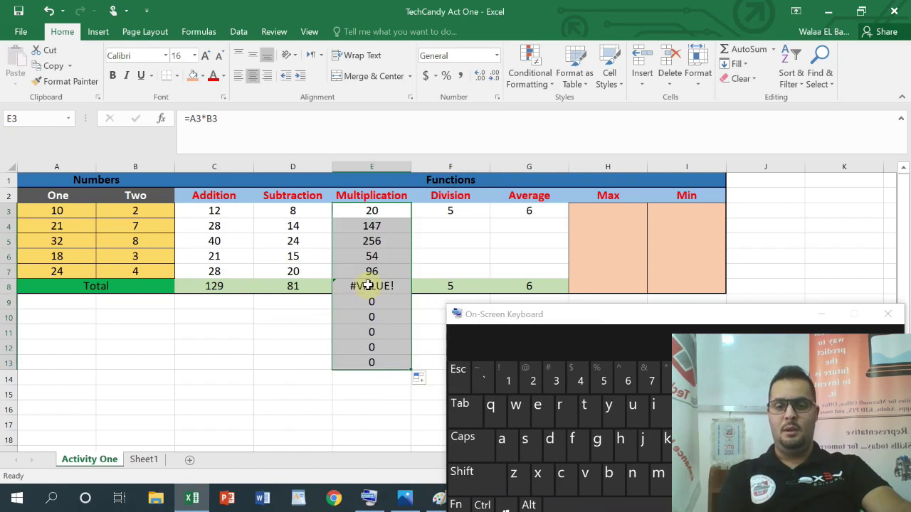
left_click(370, 316)
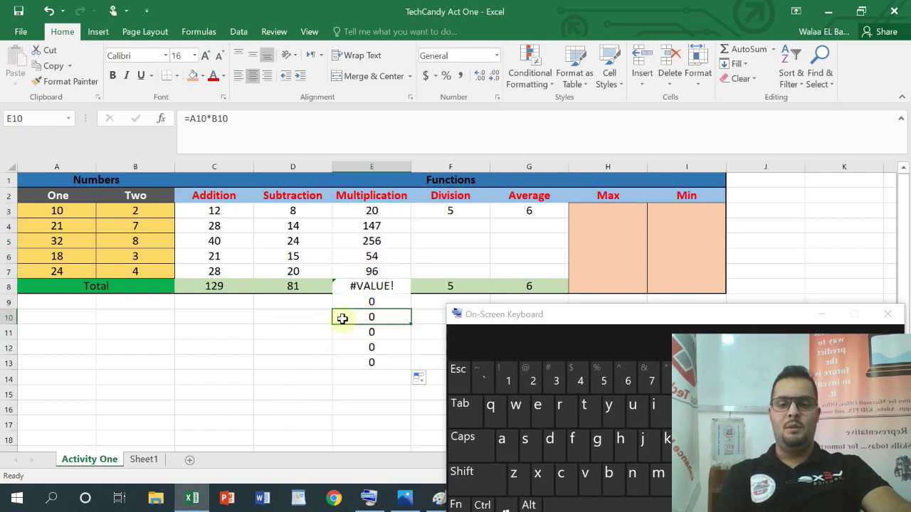
- Enter 2 in A10 and 3 in B10 to test the copied Multiplication formula in row 10
left_click(69, 315)
type("2")
left_click(128, 318)
type("3")
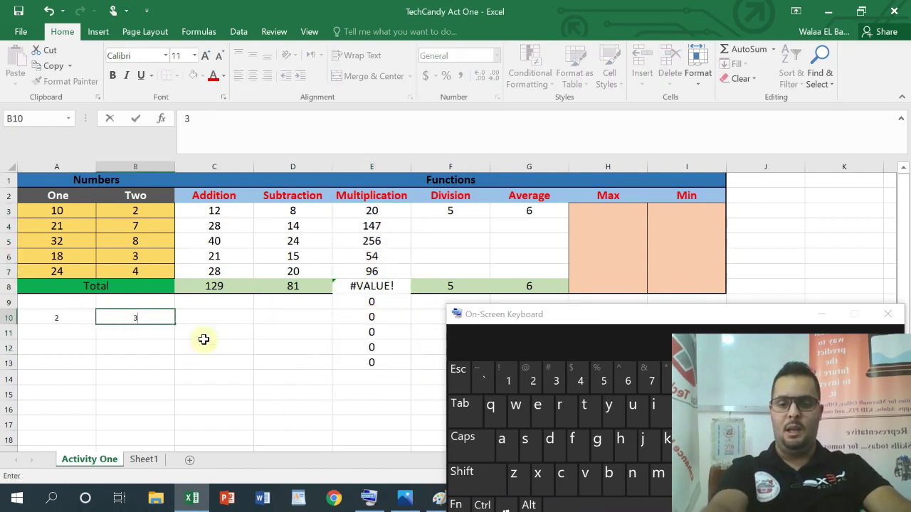
left_click(189, 348)
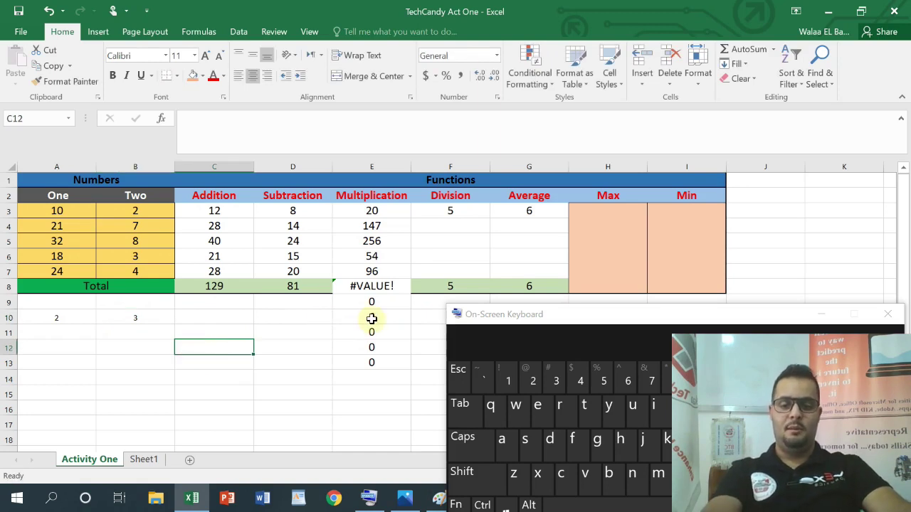
- Undo the test values in A10 and B10 and the overextended Multiplication fill
key("ctrl+z")
key("ctrl+z")
left_click(287, 409)
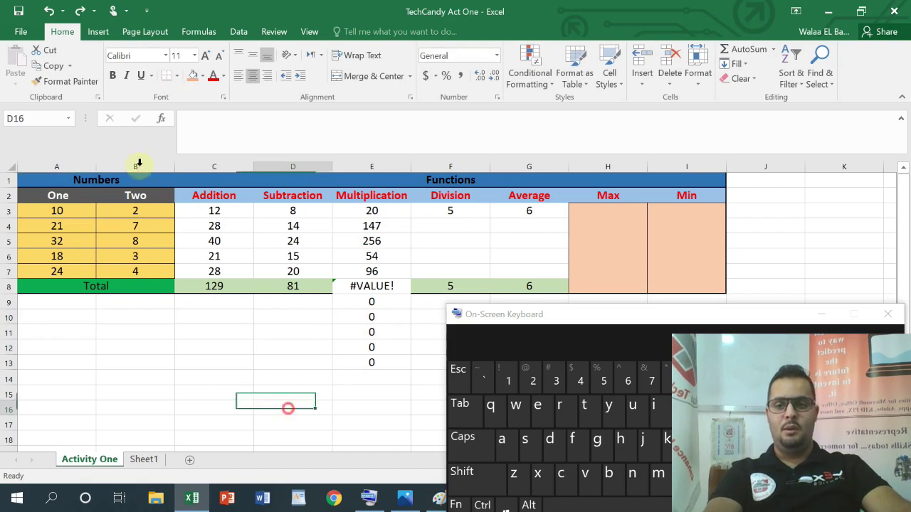
left_click(49, 12)
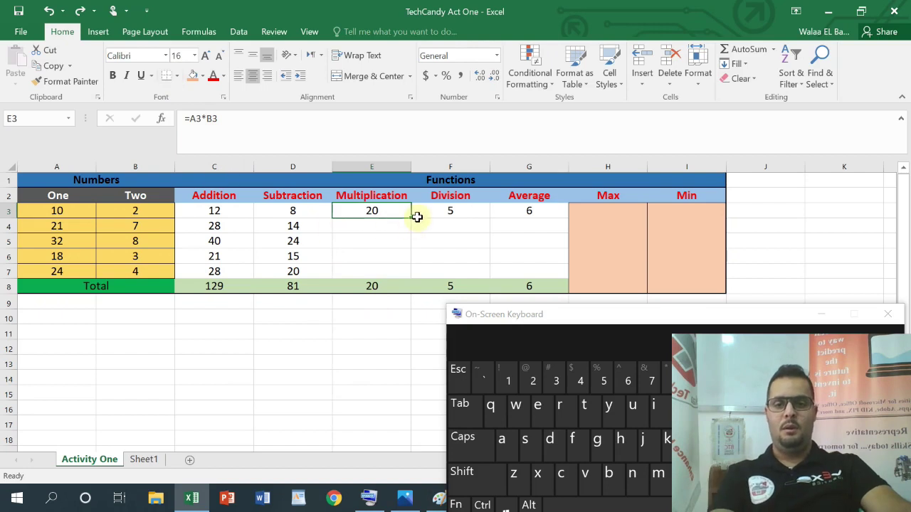
- Fill the Multiplication and Division formulas from row 3 down to row 7
left_click_drag(410, 218, 401, 273)
left_click(447, 216)
left_click_drag(489, 219, 487, 277)
- Fill the Average formula from G3 down to G7 and move the on-screen keyboard clear of the table
left_click(541, 212)
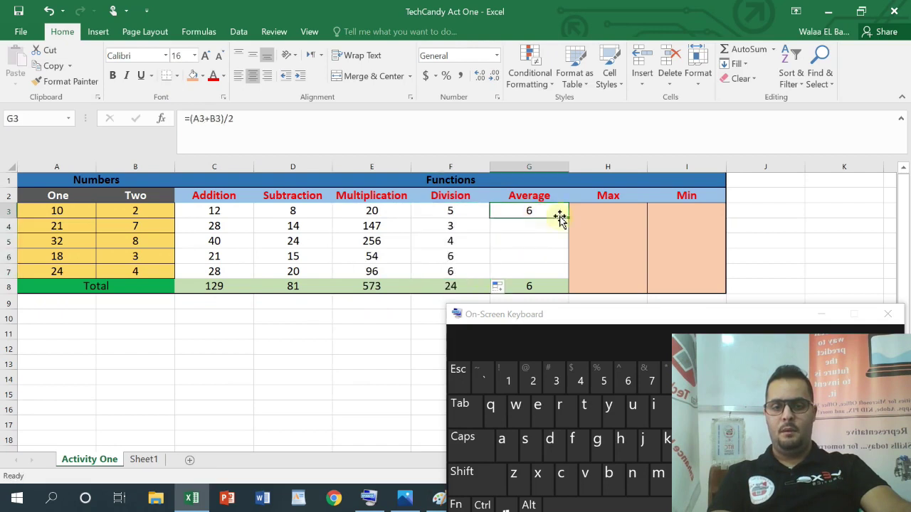
left_click_drag(566, 218, 561, 275)
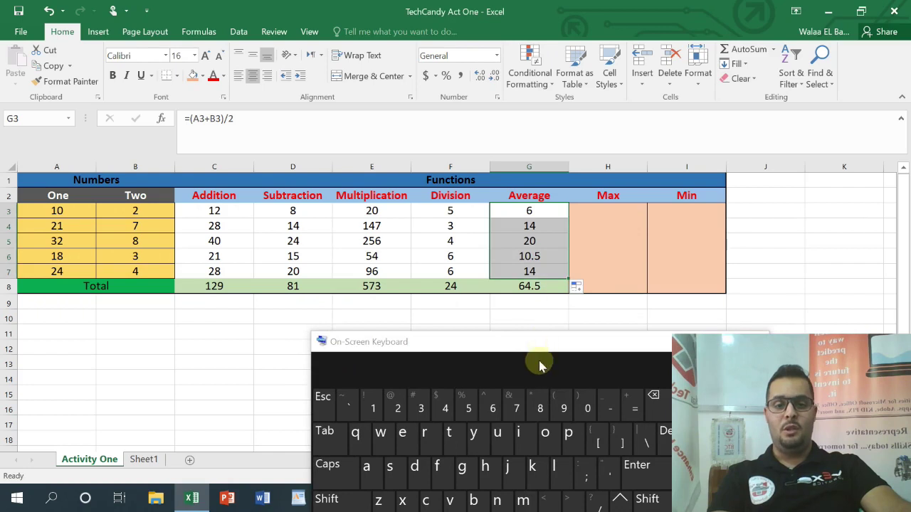
left_click_drag(535, 347, 401, 332)
- Enter the formula =MAX(A3:B7) in the merged cell under the Max heading
left_click(602, 228)
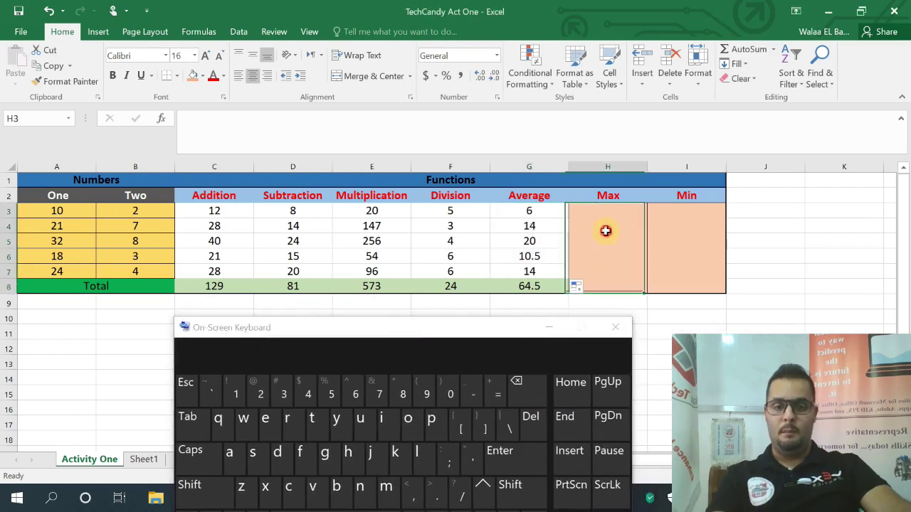
type("=")
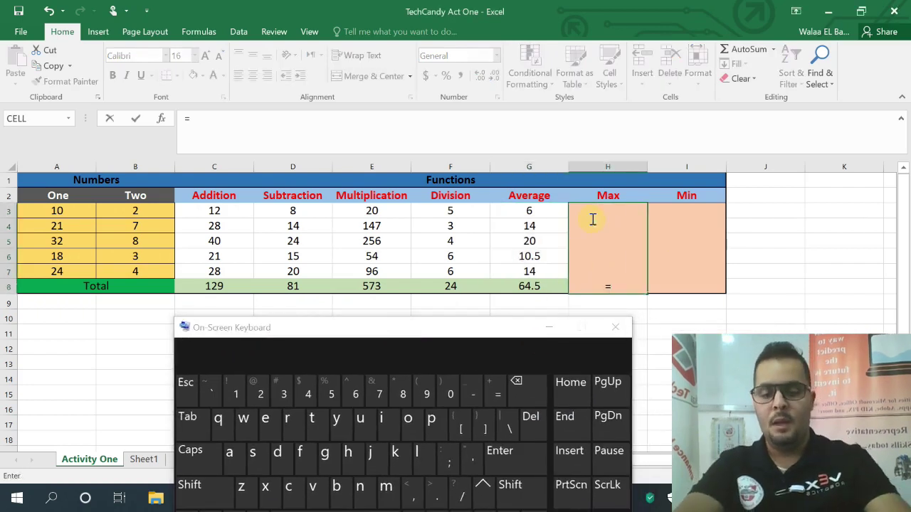
type("Ma")
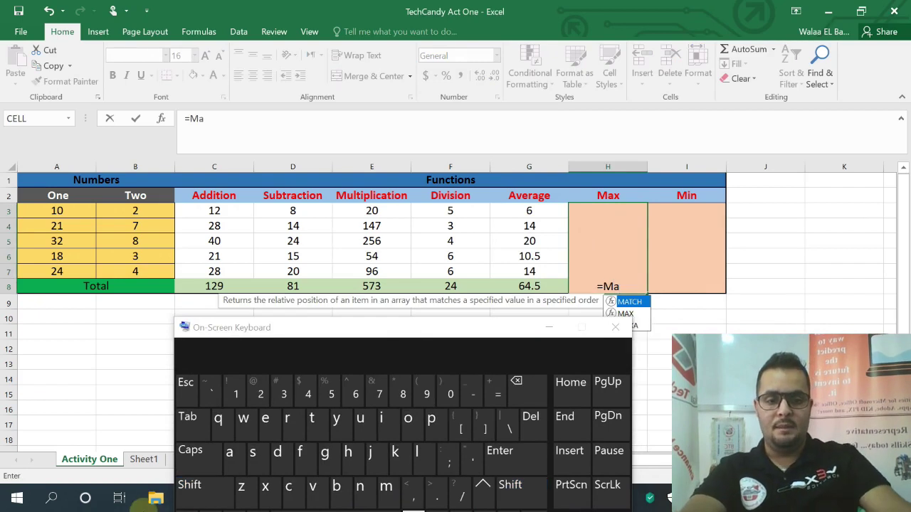
left_click_drag(478, 335, 353, 334)
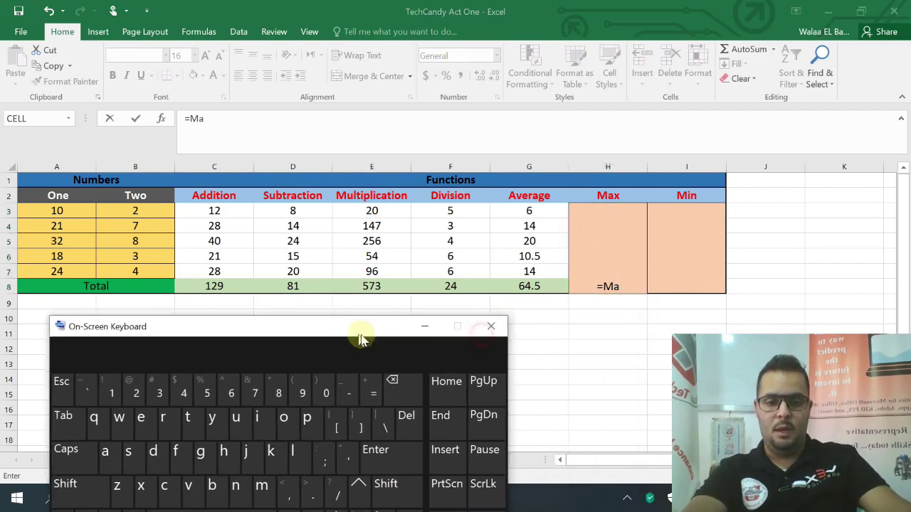
left_click(627, 314)
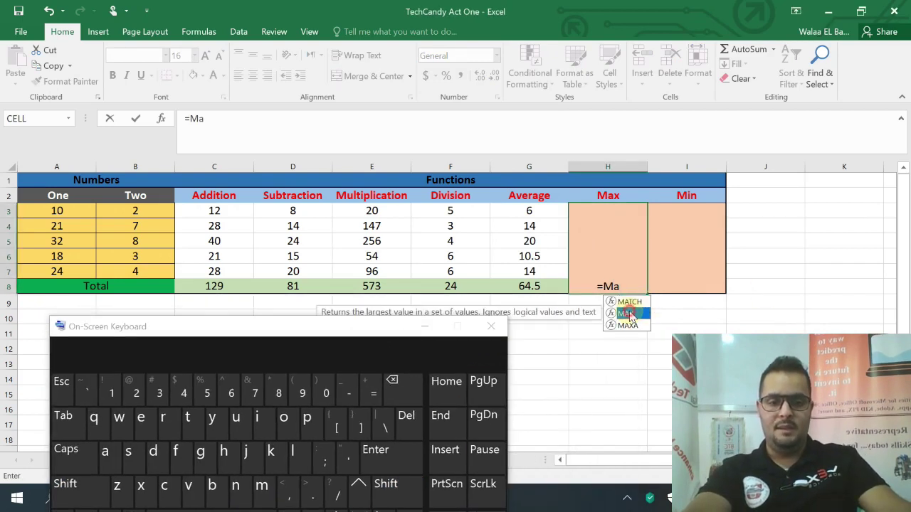
double_click(629, 314)
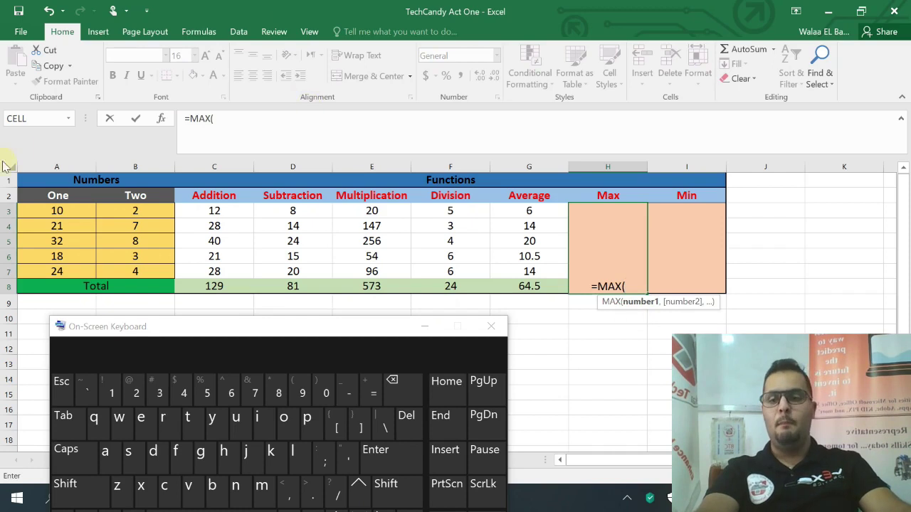
key("shift")
left_click(65, 212)
left_click_drag(64, 211, 148, 271)
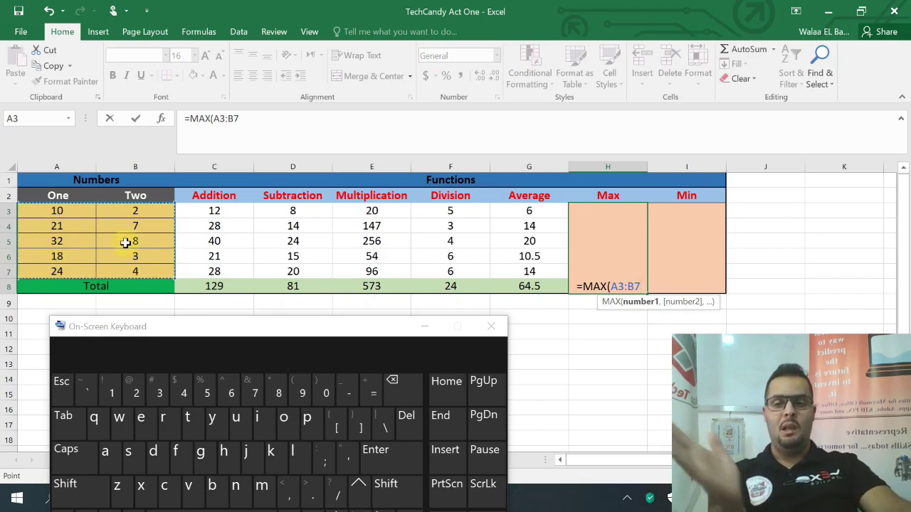
type(")")
key("Return")
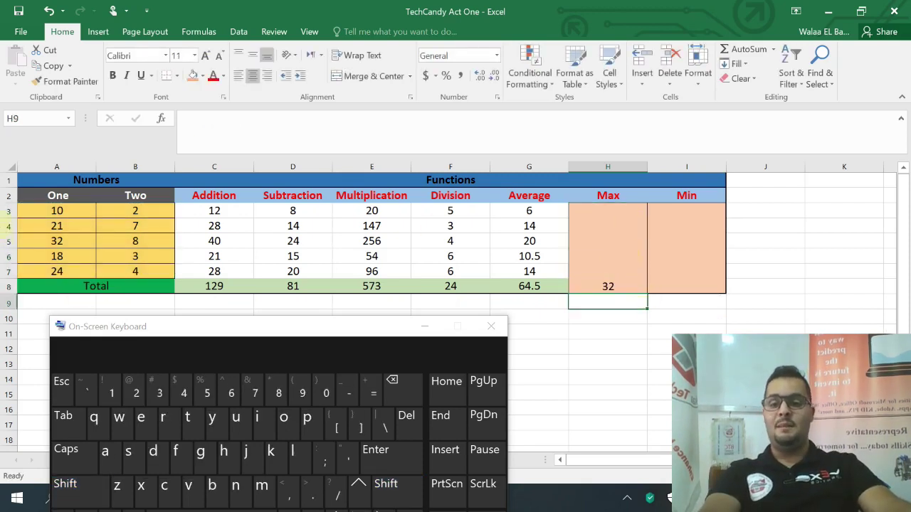
- Enter the formula =MIN(A3:B7) in the merged cell under the Min heading
left_click(666, 251)
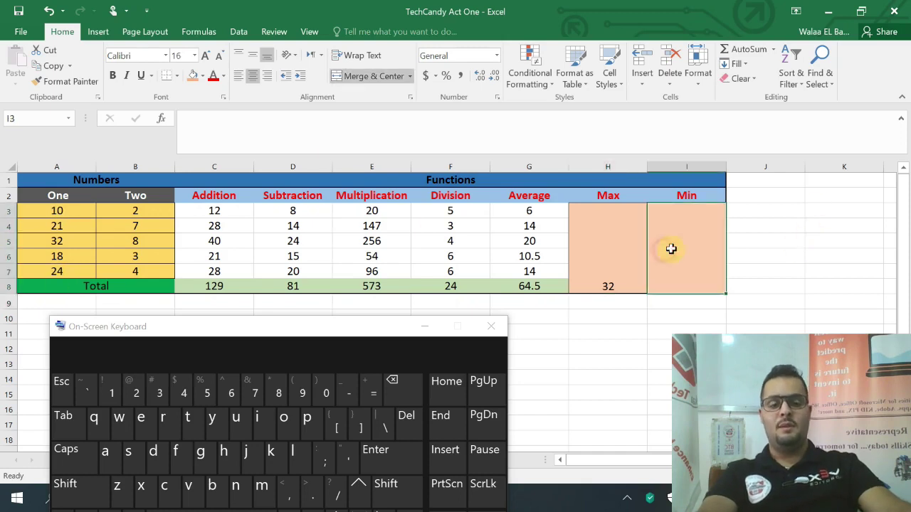
type("=Min")
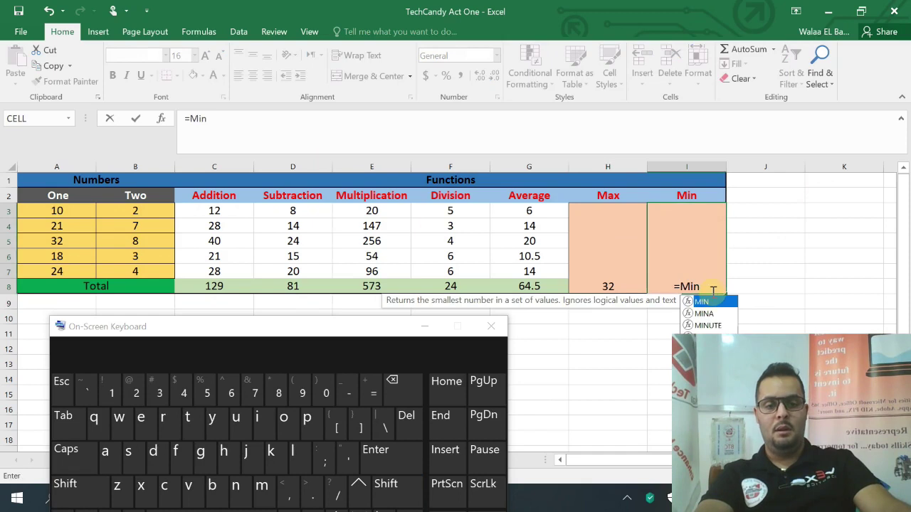
double_click(711, 303)
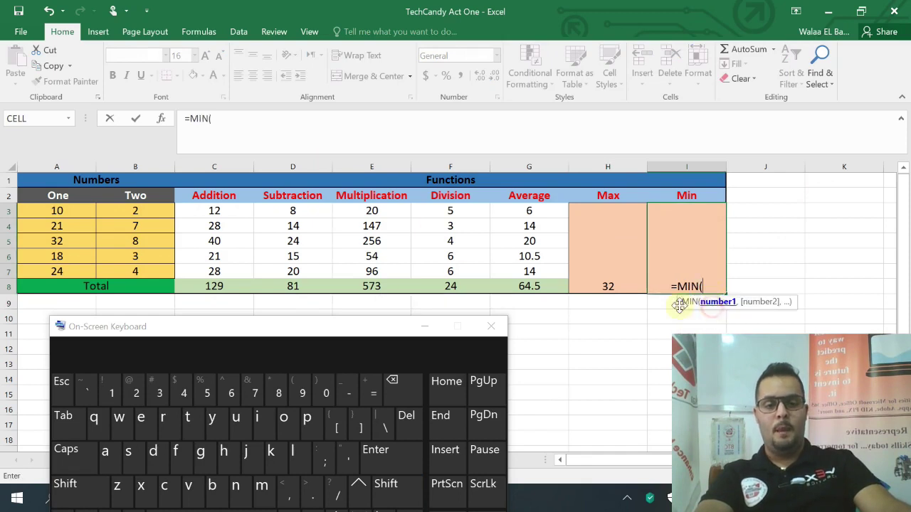
left_click(72, 212)
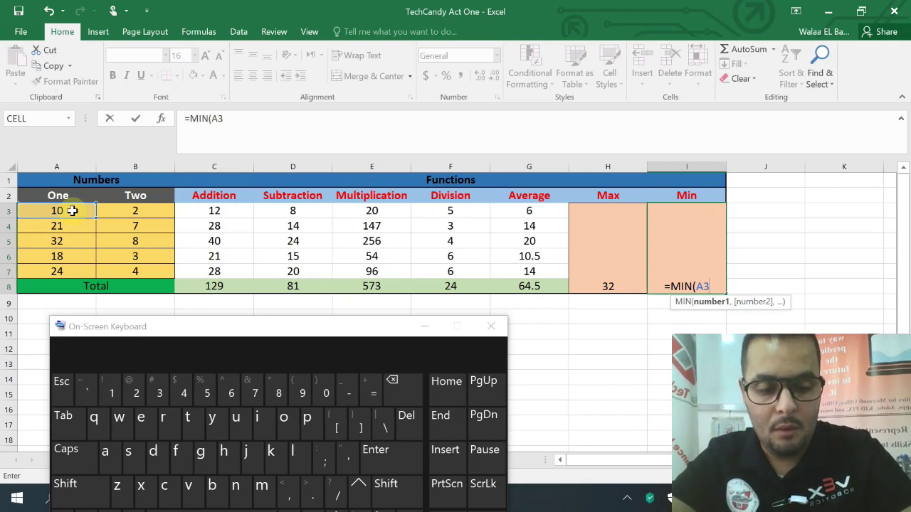
type(":")
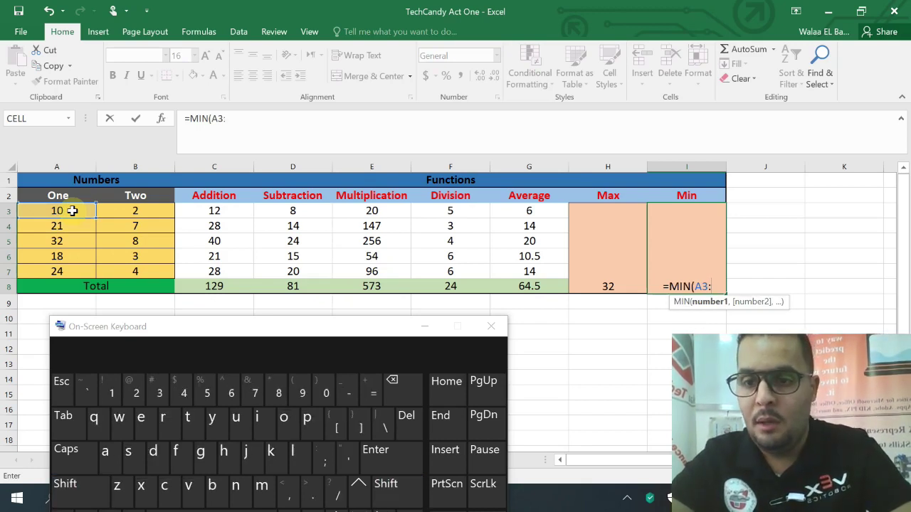
type("B7)")
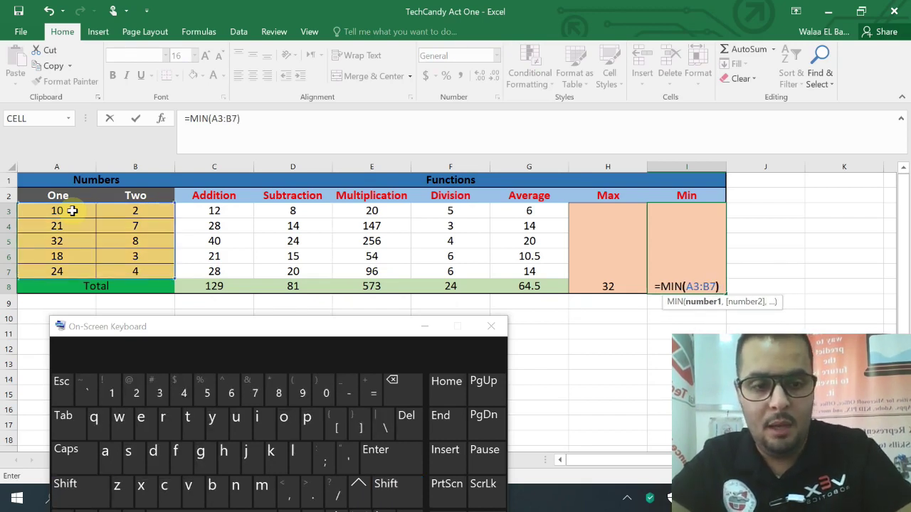
key("Return")
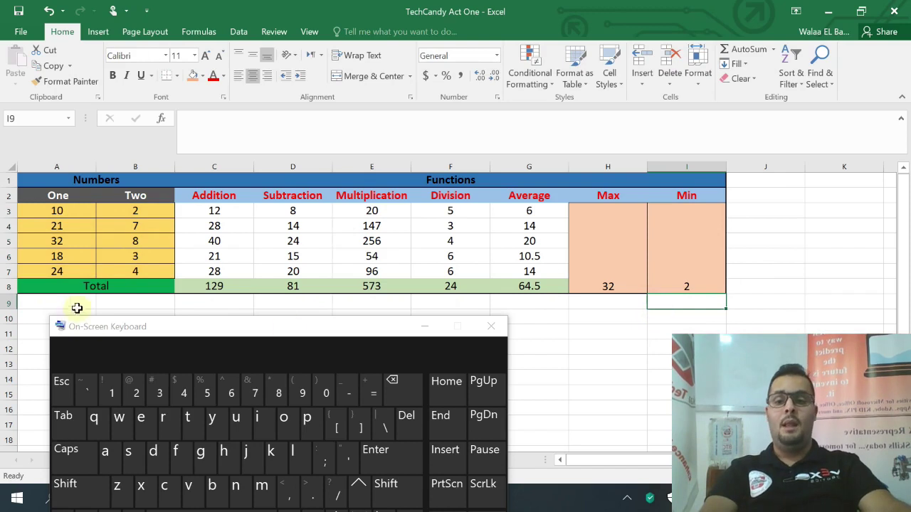
- Set B3 to 5 to test how the dependent formulas recalculate, and undo the change
left_click(148, 210)
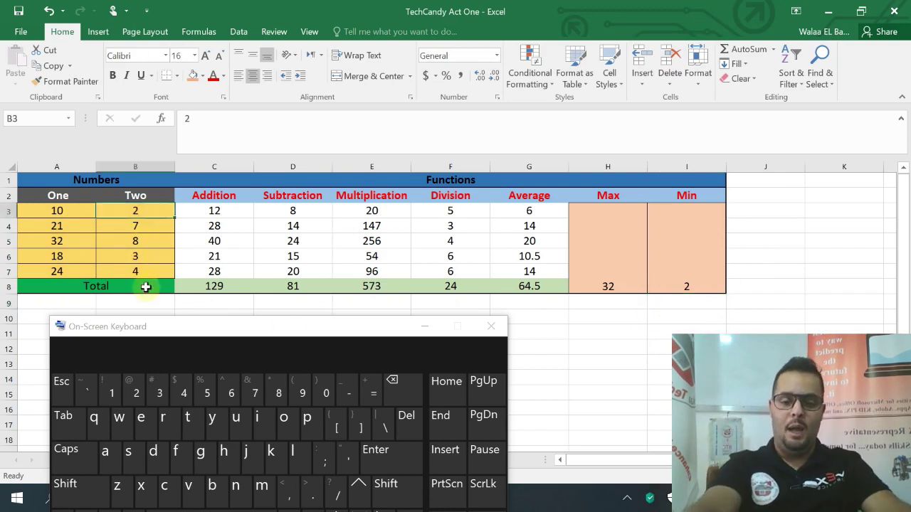
type("5")
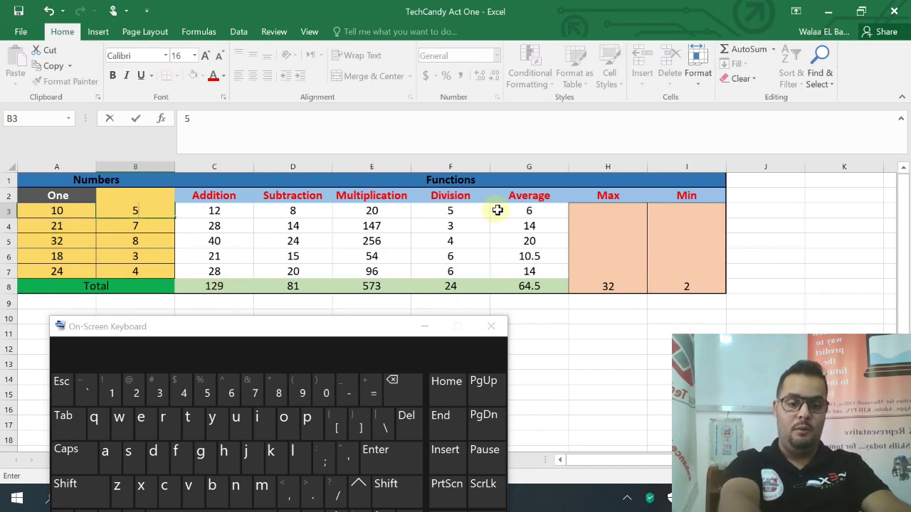
key("Return")
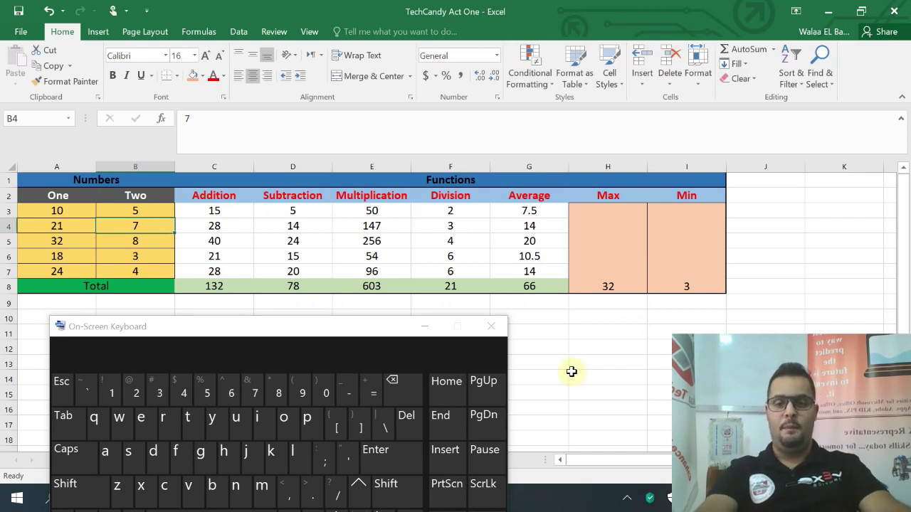
key("ctrl+z")
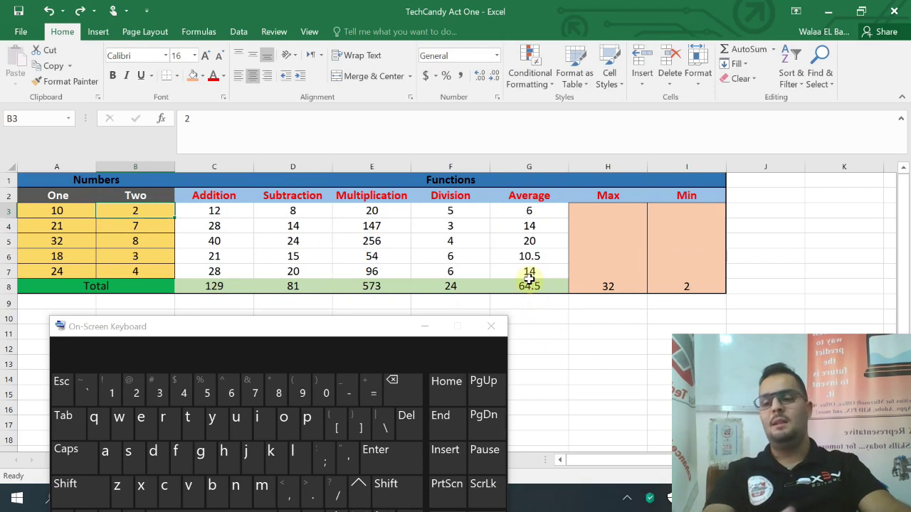
- Move the on-screen keyboard away from the table and inspect the Addition formulas from C3 down to C7
left_click_drag(316, 332, 367, 352)
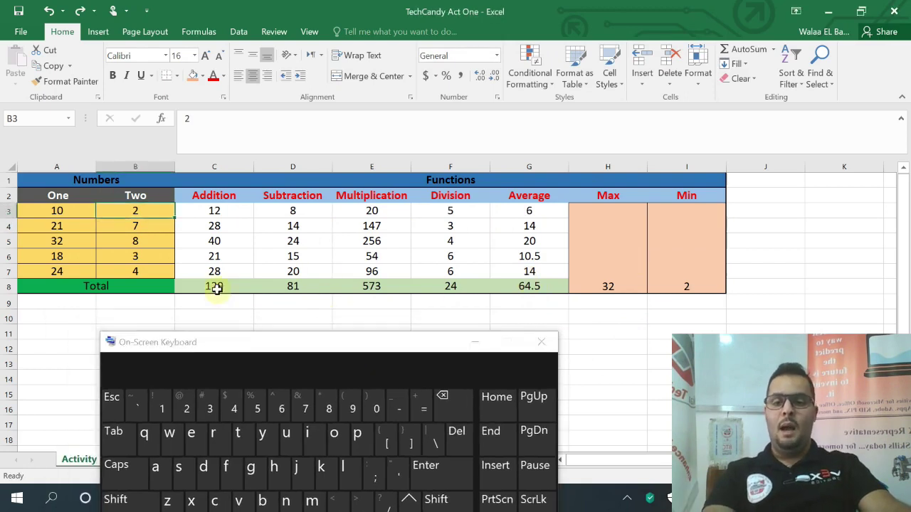
left_click_drag(242, 346, 300, 381)
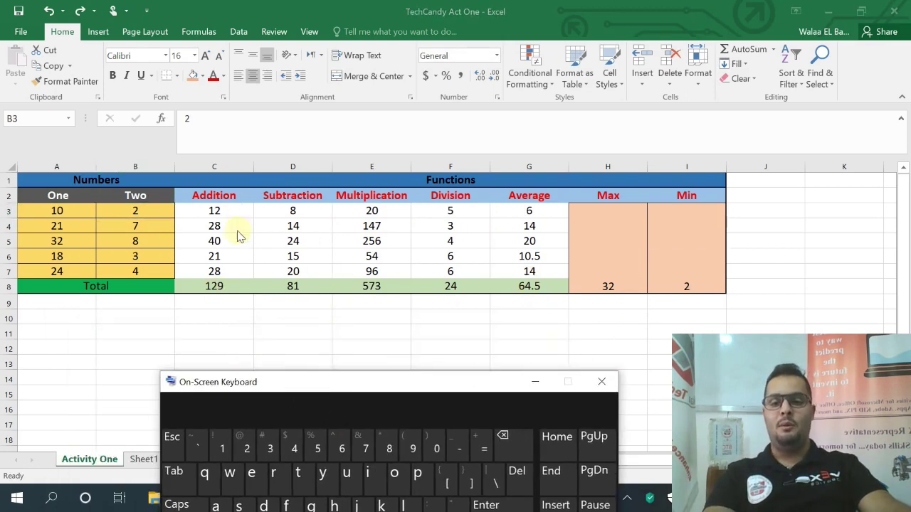
left_click(217, 208)
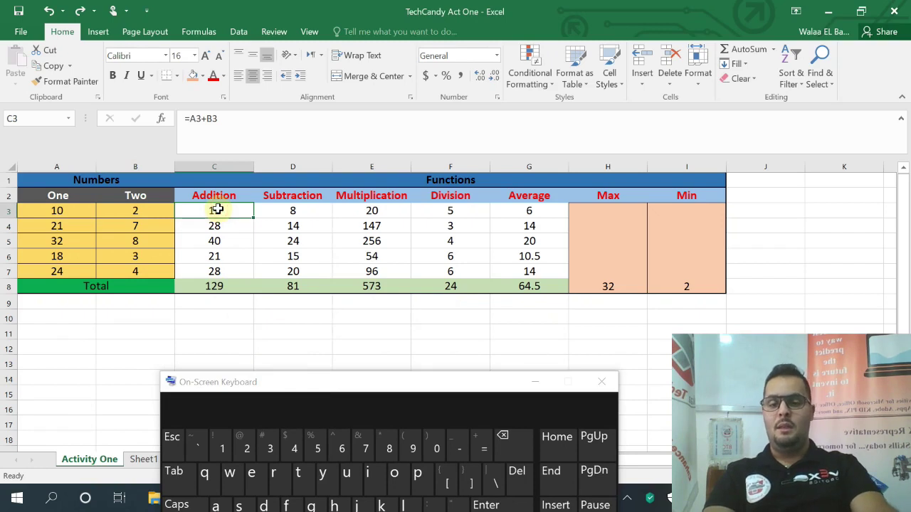
key("Down")
key("Down")
key("Down")
key("Down")
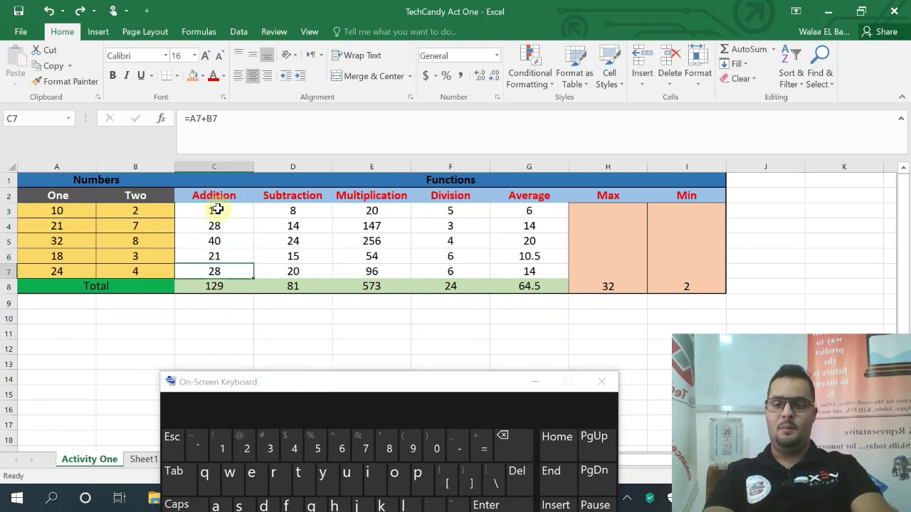
left_click(201, 313)
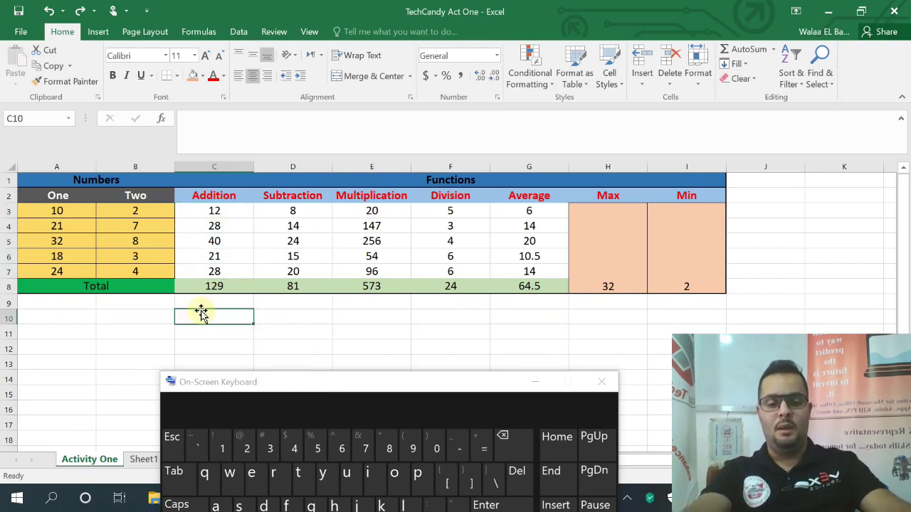
type("=C3")
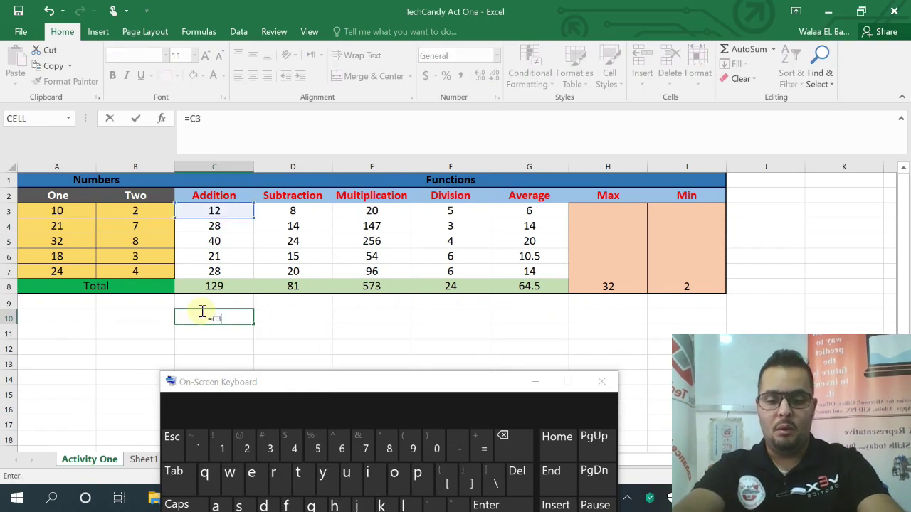
type("+C4+C")
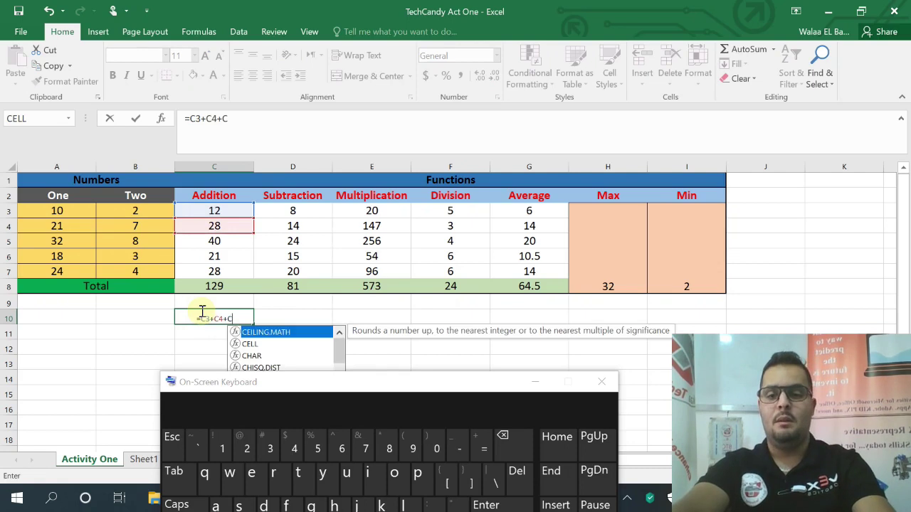
key("Escape")
key("Escape")
left_click(150, 335)
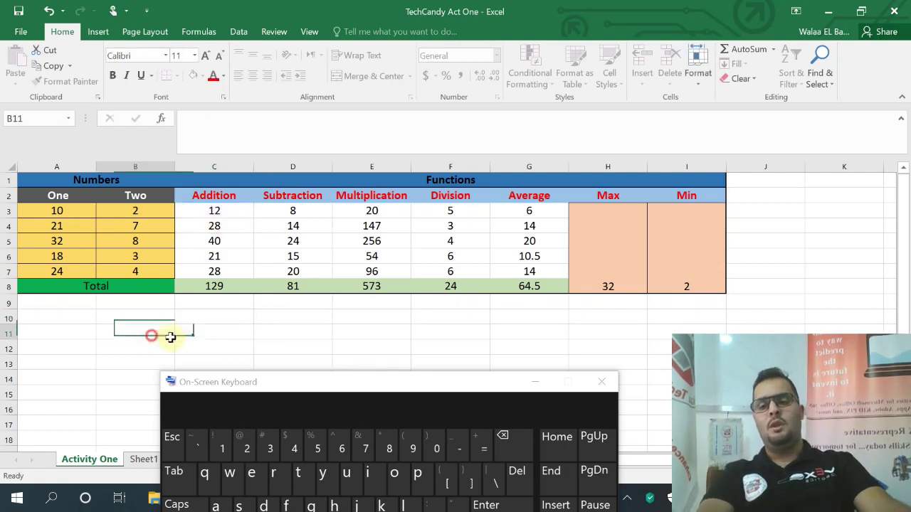
- Enter the formula =SUM(C3:C7) in C9 to total the Addition column
left_click(231, 301)
type("=Sum")
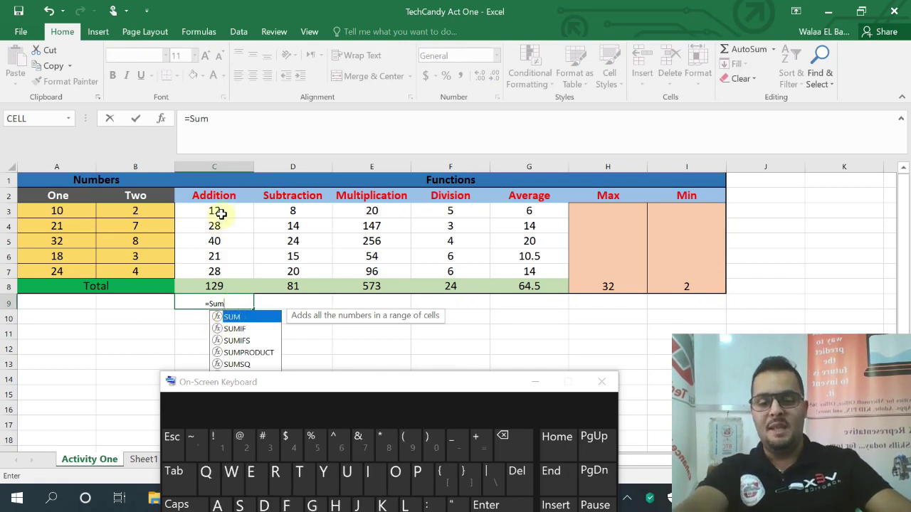
type("C3:")
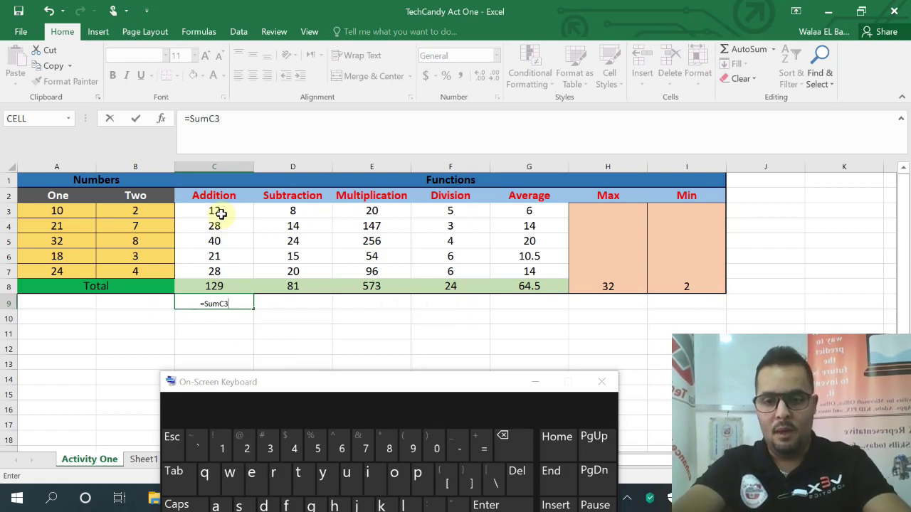
key("BackSpace")
key("BackSpace")
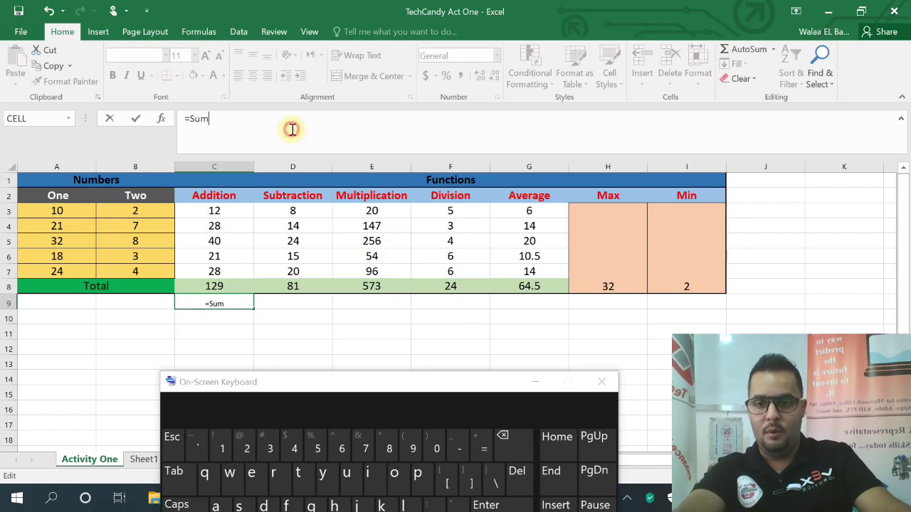
type("(")
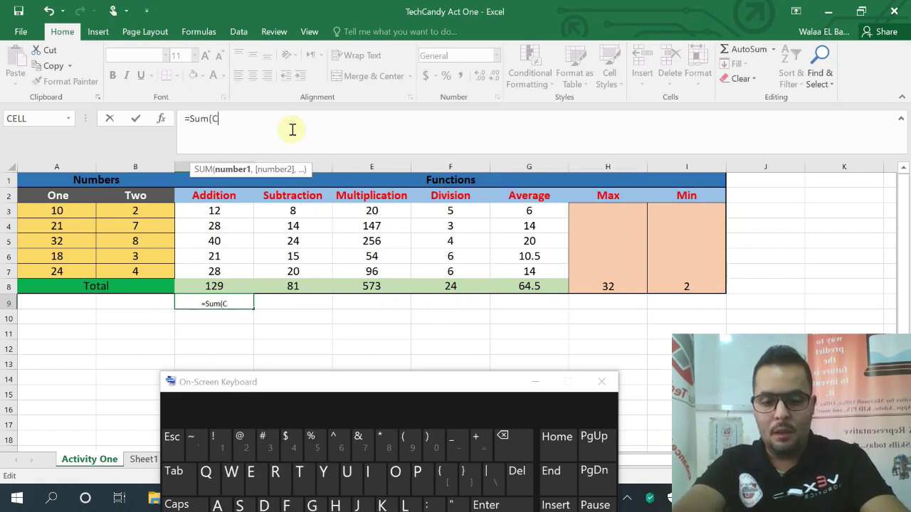
type("C3:C7)")
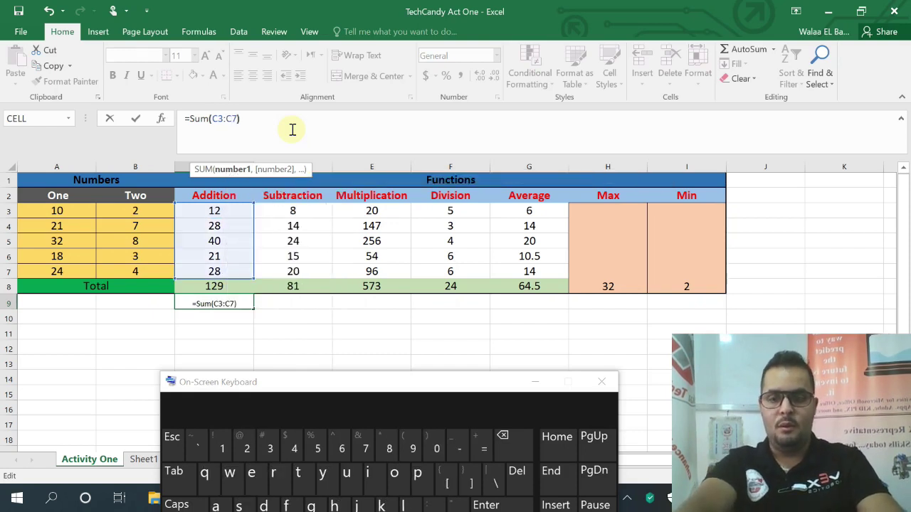
key("Return")
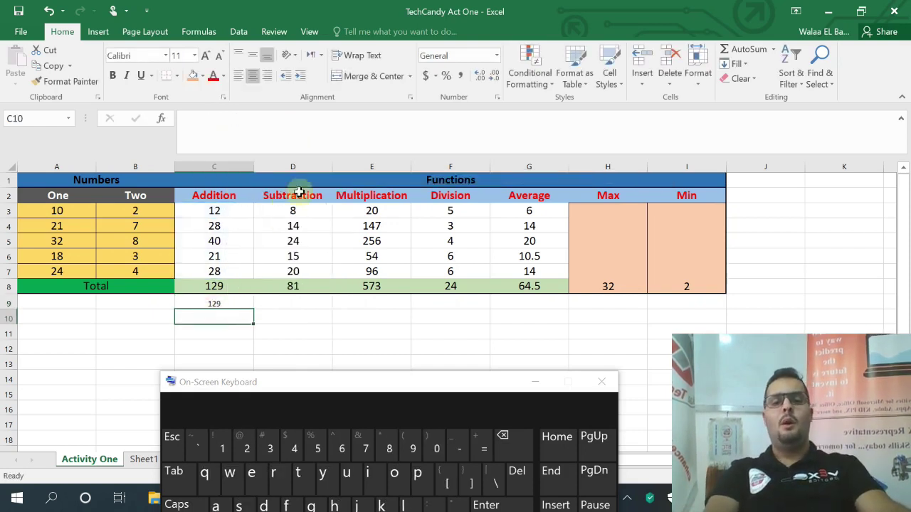
- With the on-screen keyboard minimized, review the Addition total formula in C8 and the formula sketch in Paint
left_click(239, 288)
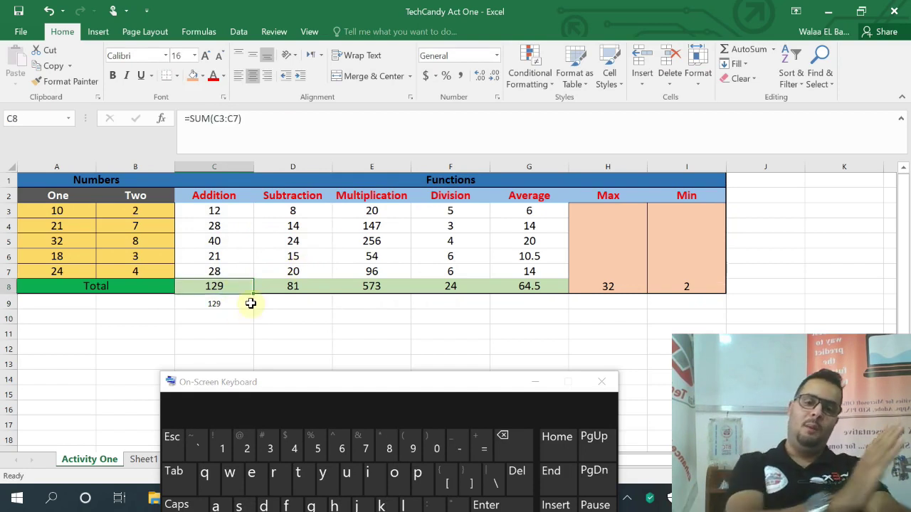
left_click(533, 382)
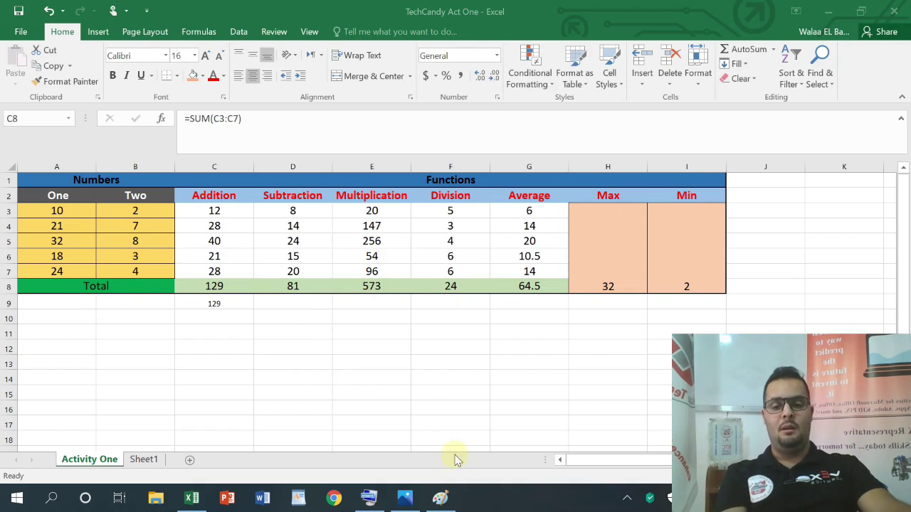
left_click(442, 498)
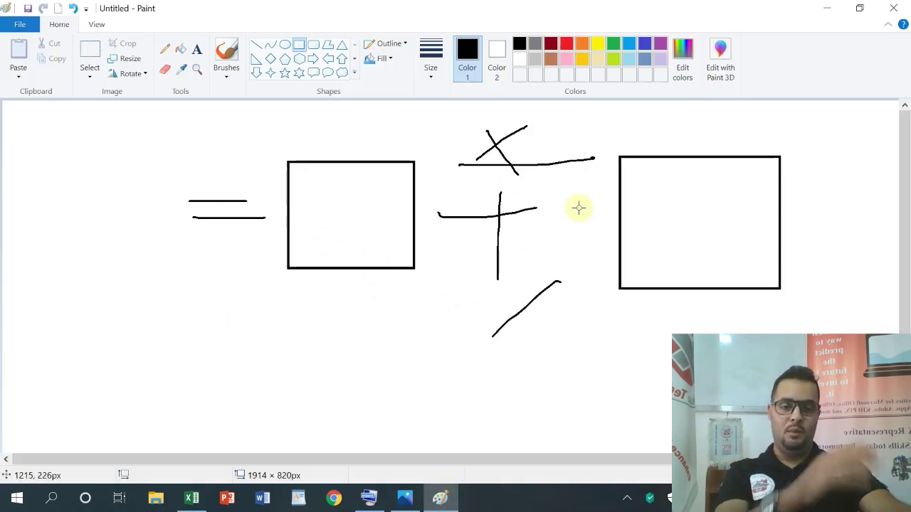
left_click(440, 498)
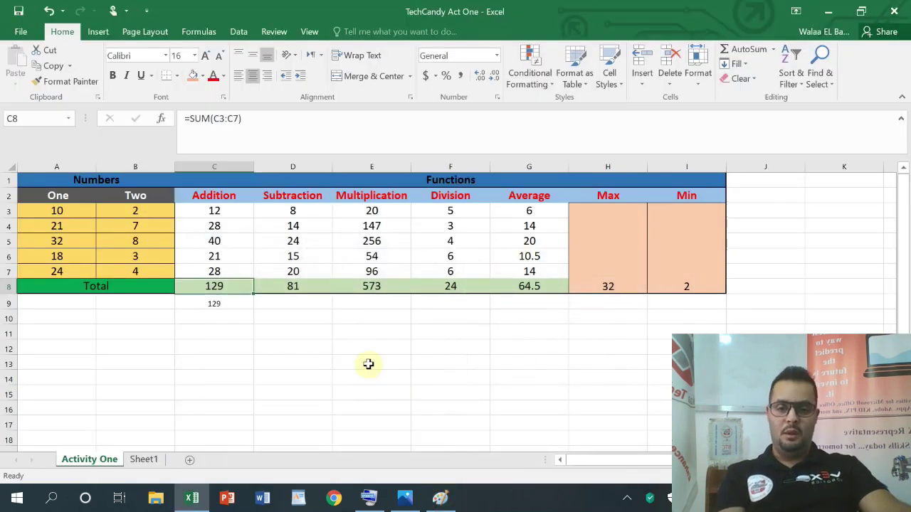
- Save a copy of the workbook to the Desktop as an Excel Workbook named "Activity One -name"
left_click(18, 33)
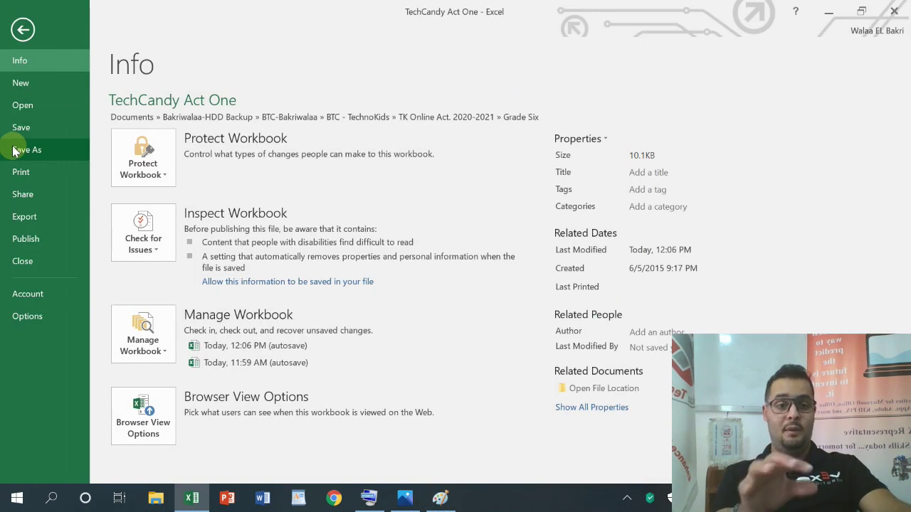
left_click(15, 151)
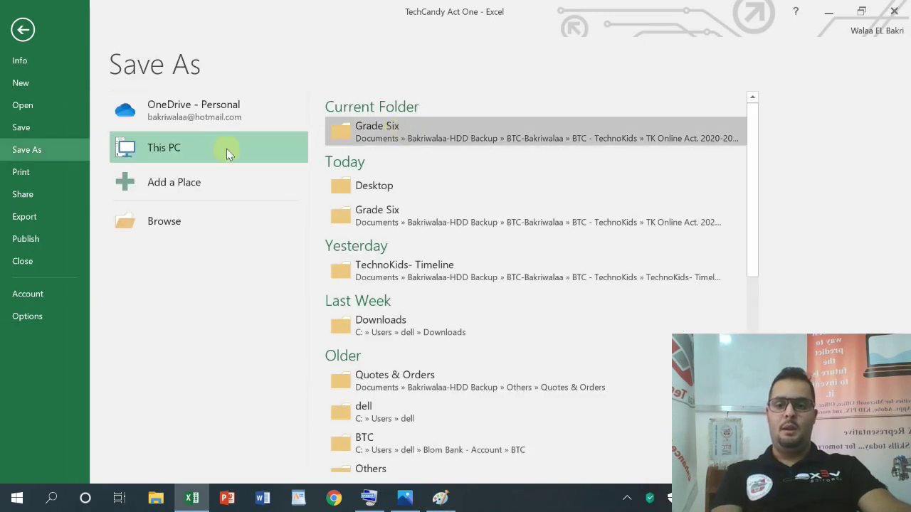
left_click(346, 211)
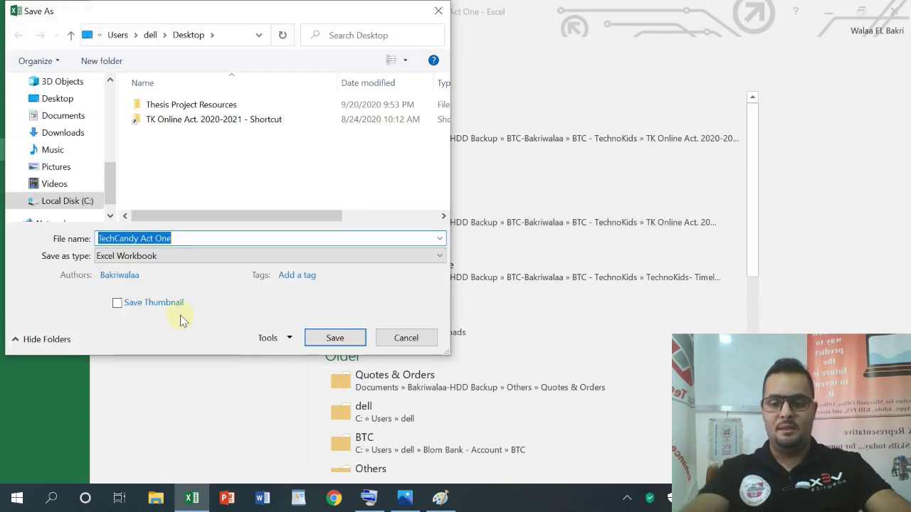
type("Activity ne")
key("BackSpace")
key("BackSpace")
type("One")
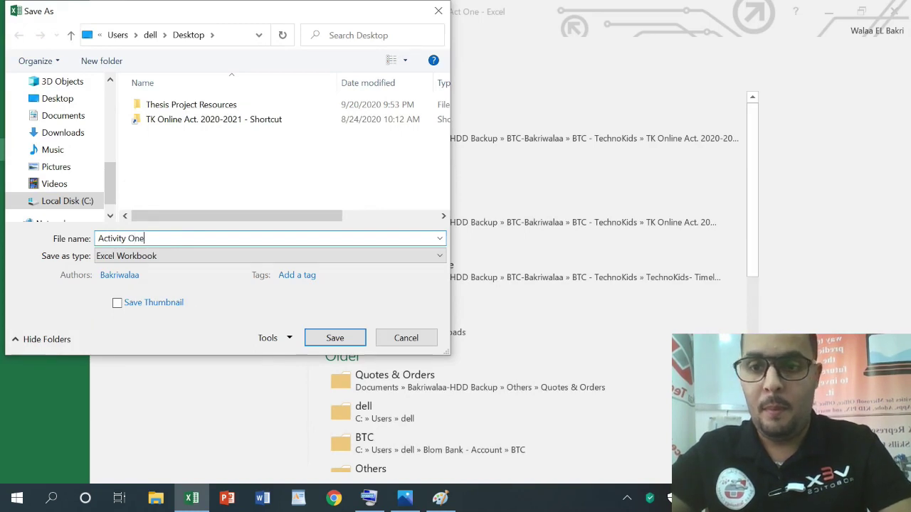
type(" -name")
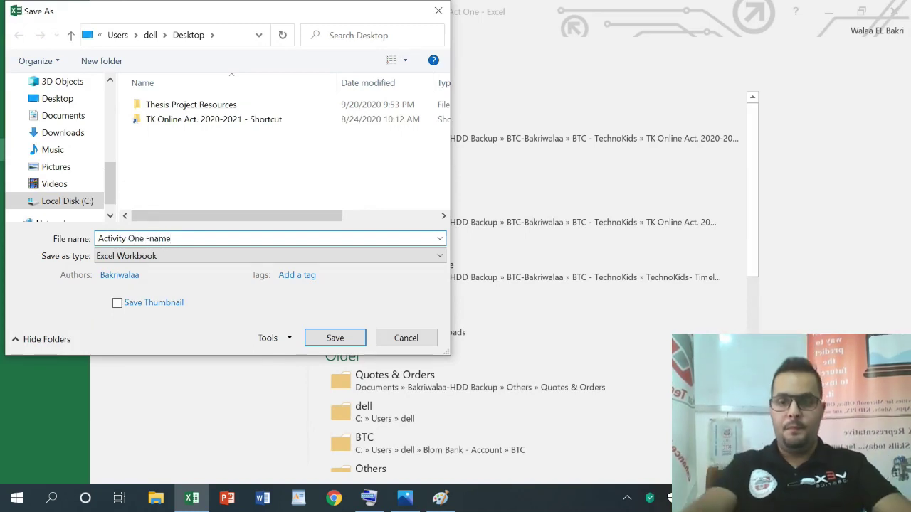
left_click(334, 345)
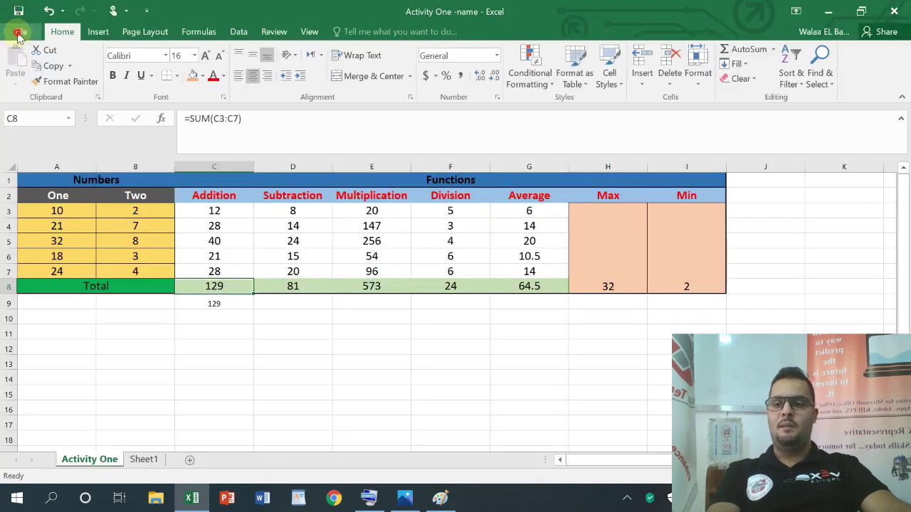
left_click(19, 33)
left_click(26, 149)
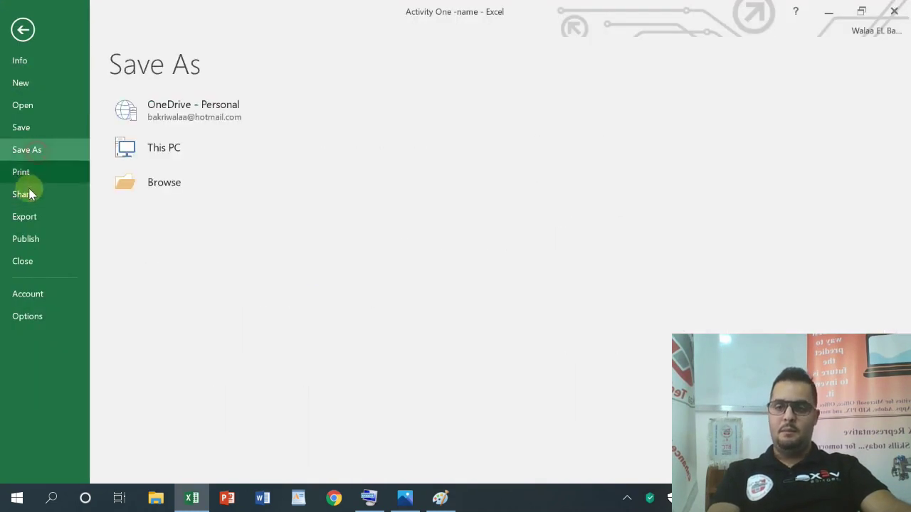
left_click(249, 146)
left_click(454, 126)
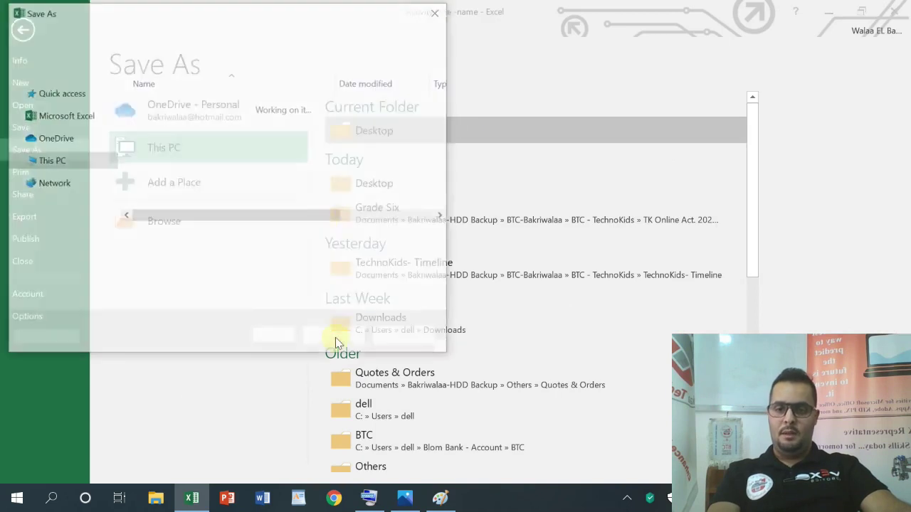
left_click(187, 242)
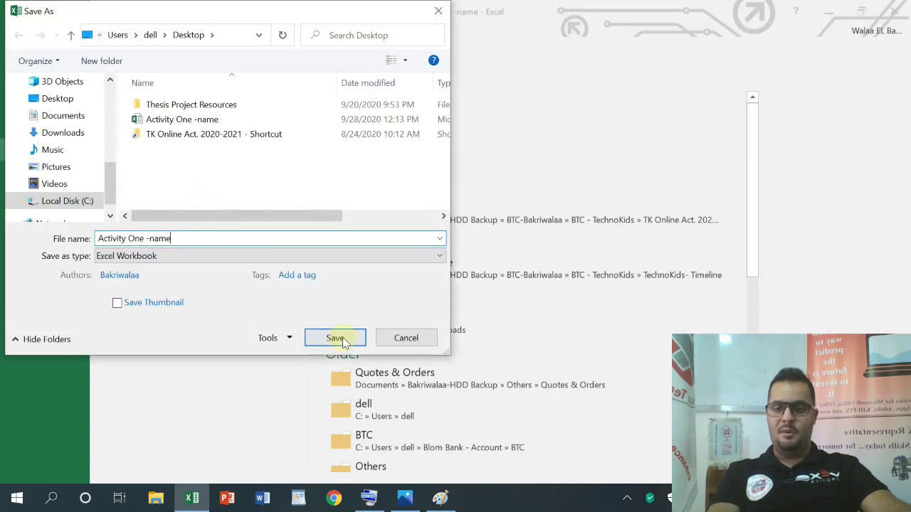
left_click(400, 337)
left_click(11, 21)
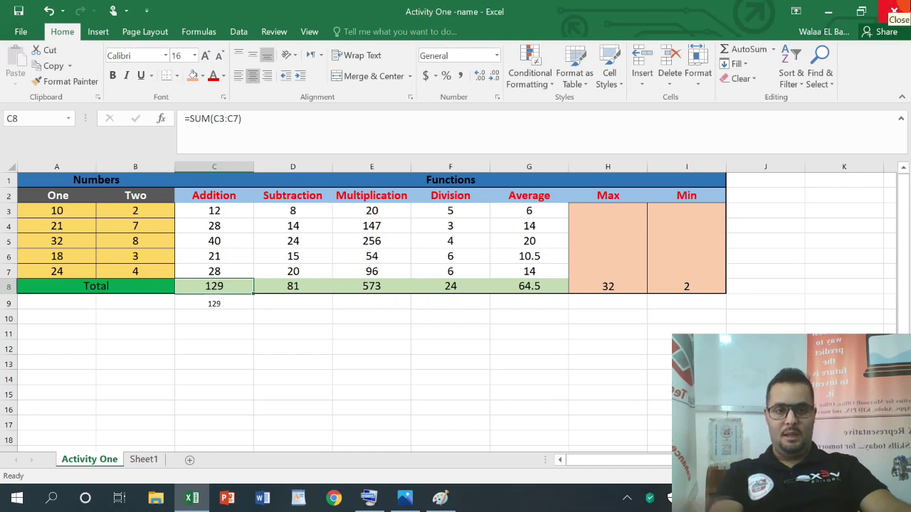
- Close the workbook and select the saved "Activity One -name" file on the desktop
left_click(893, 11)
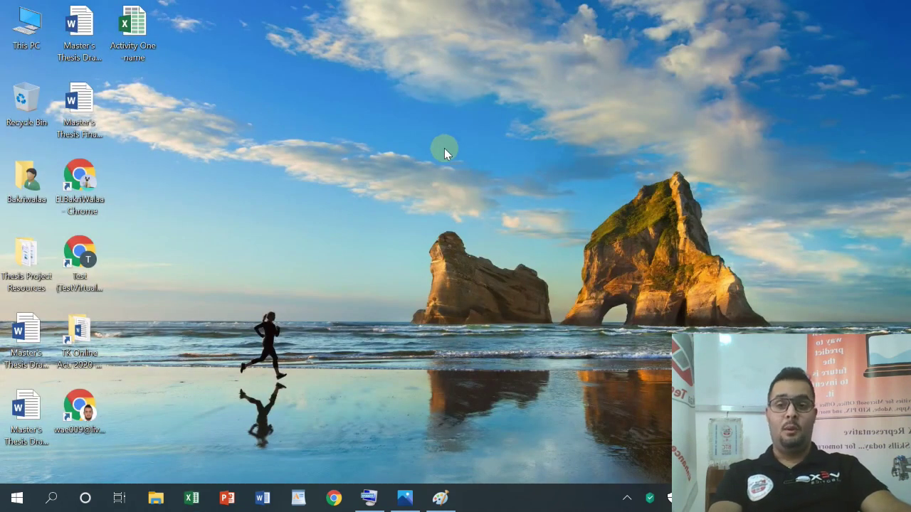
left_click(133, 32)
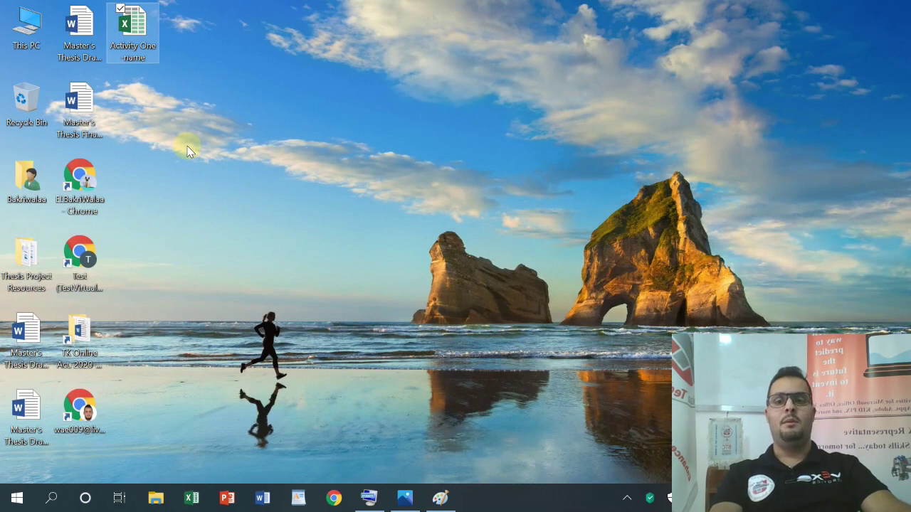